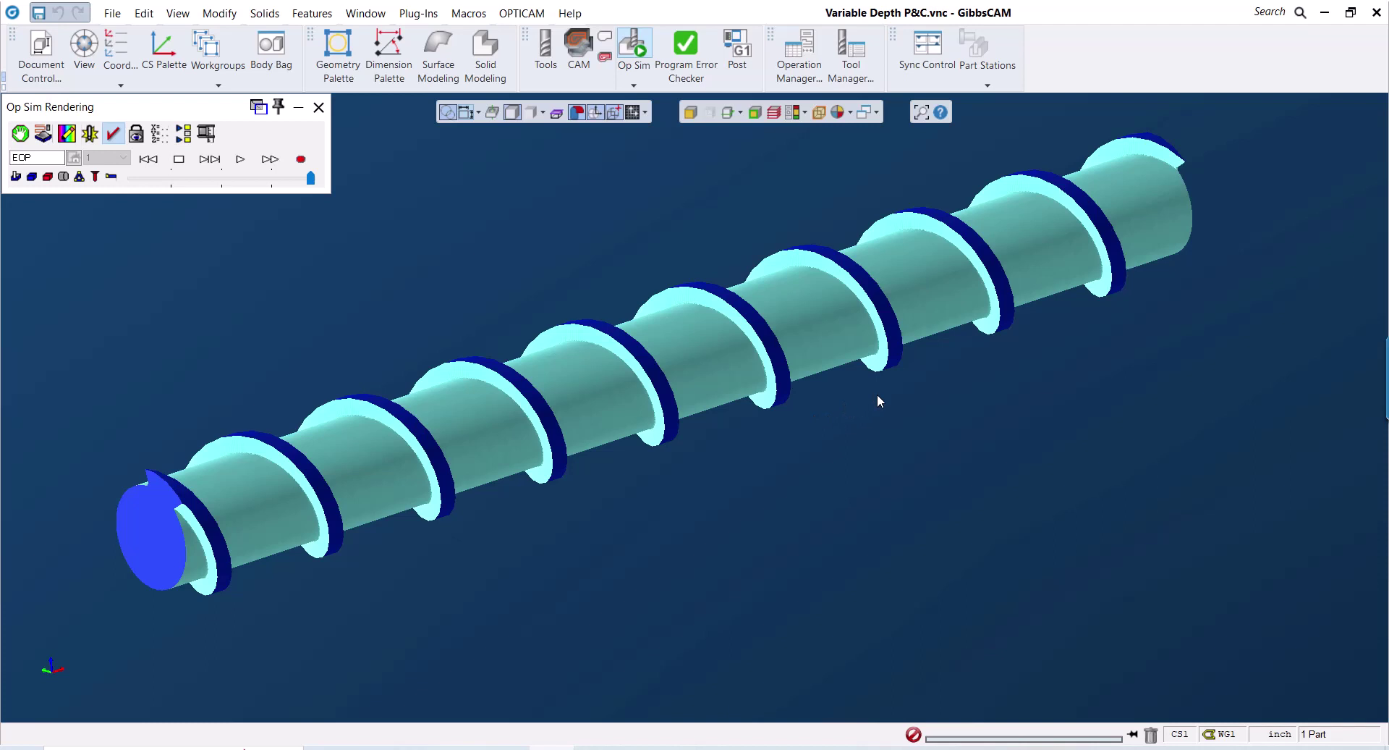
- Close the Op Sim Rendering window to return to the wireframe part with its helical toolpath
{"action": "left_click", "coordinate": [318, 108]}
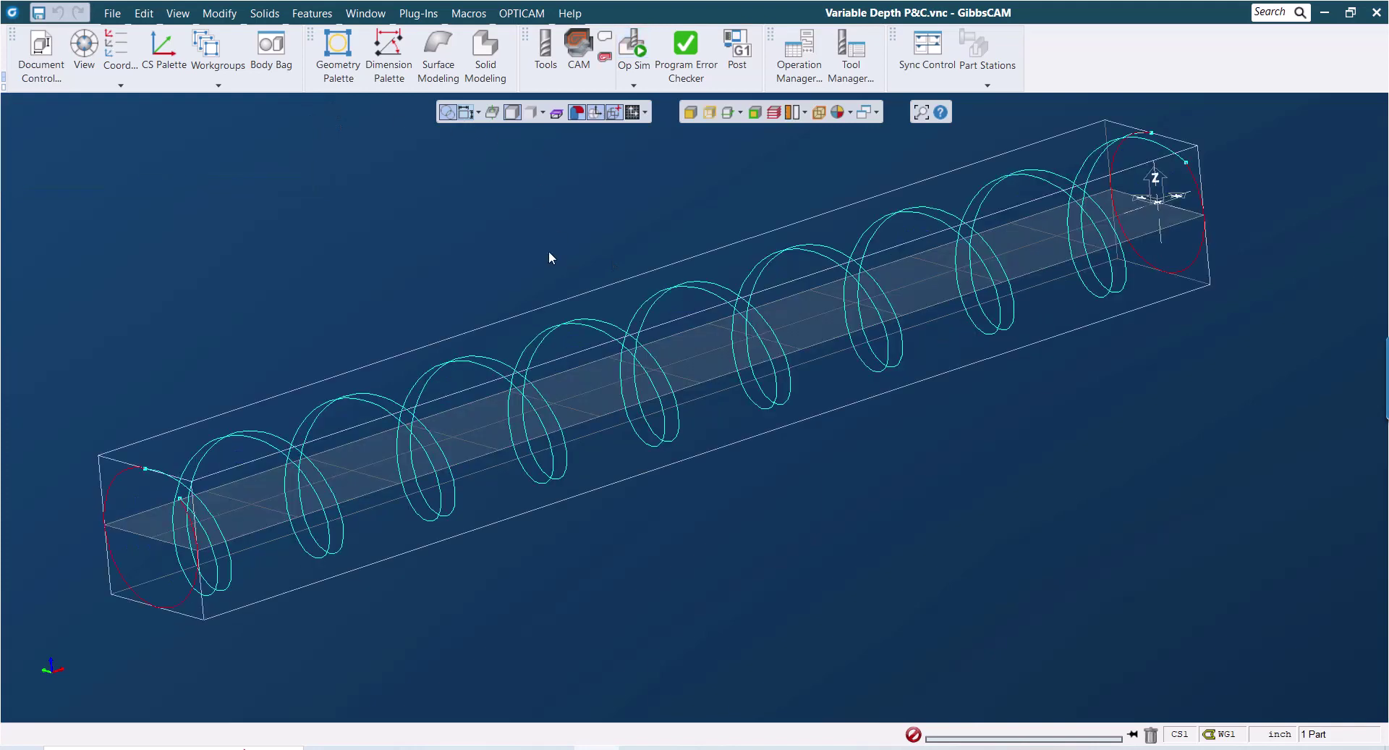
- Hide the helical toolpath display and switch to a top view of the plate
{"action": "left_click", "coordinate": [595, 113]}
{"action": "scroll", "coordinate": [704, 366], "scroll_direction": "down", "scroll_amount": 4}
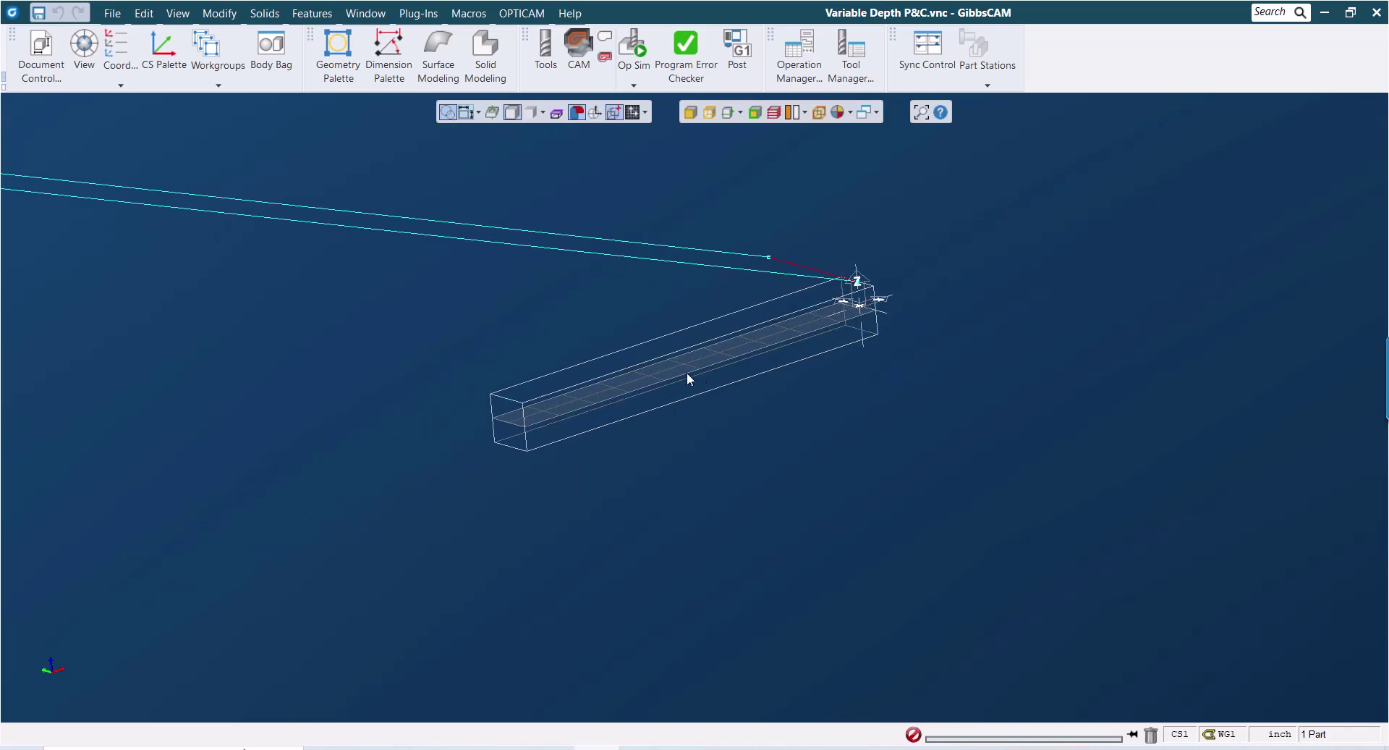
{"action": "key", "text": "ctrl+1"}
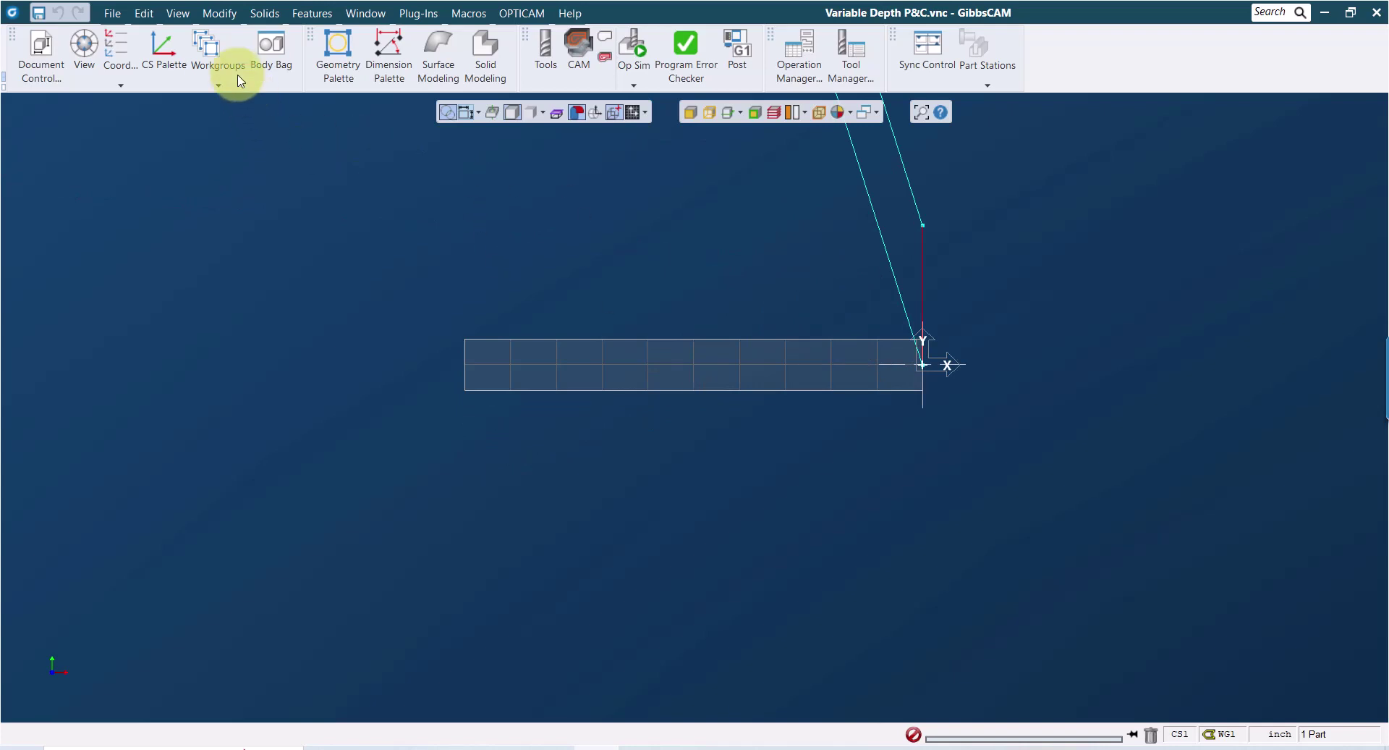
- Check the Toolpath workgroup's WG Info, confirming it is Part Geometry, then close the workgroup list
{"action": "left_click", "coordinate": [211, 44]}
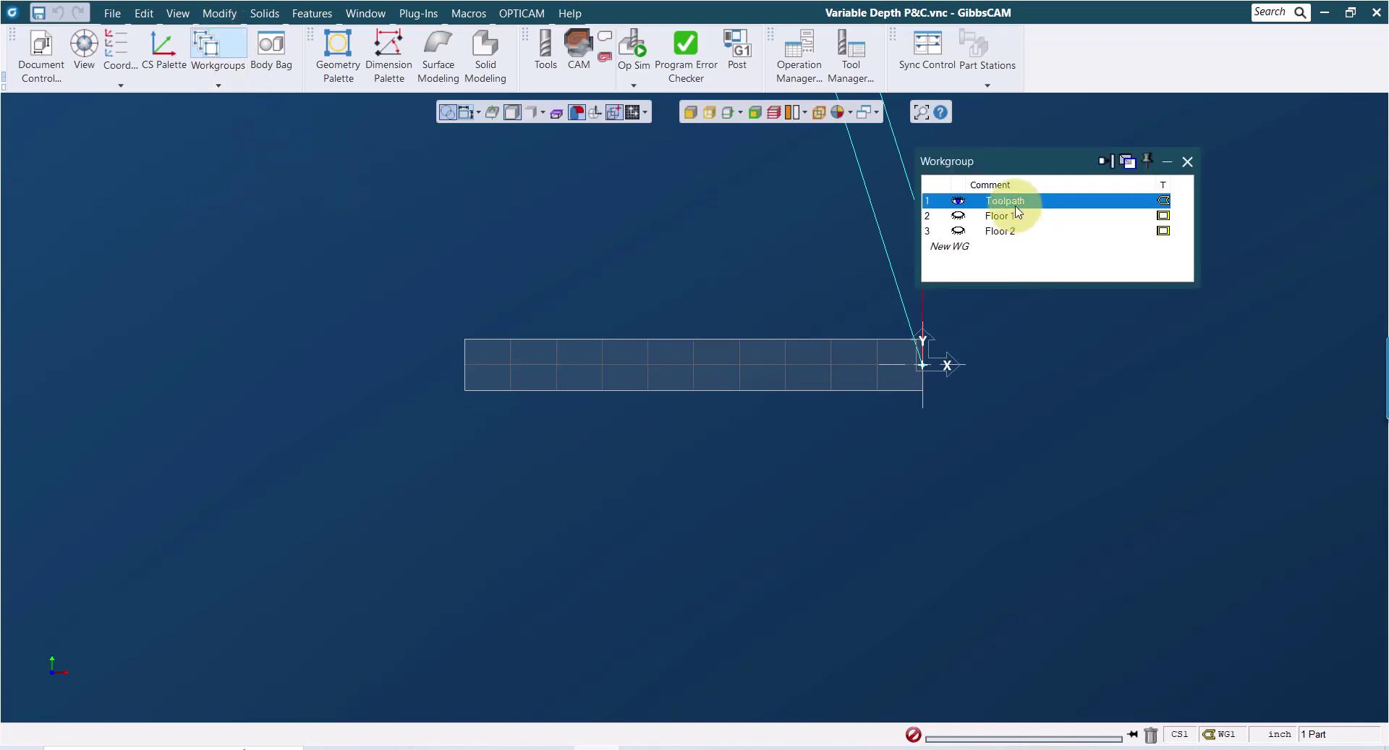
{"action": "right_click", "coordinate": [1016, 200]}
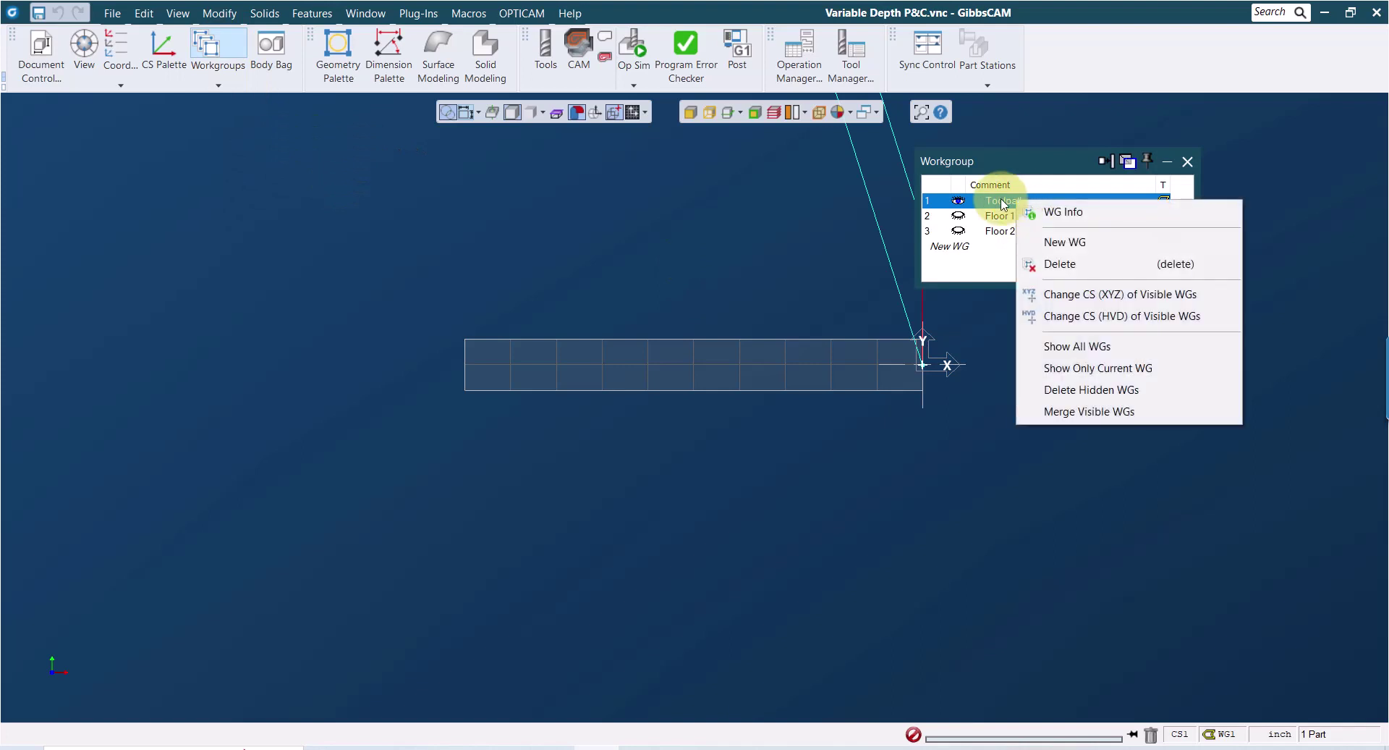
{"action": "left_click", "coordinate": [1064, 212]}
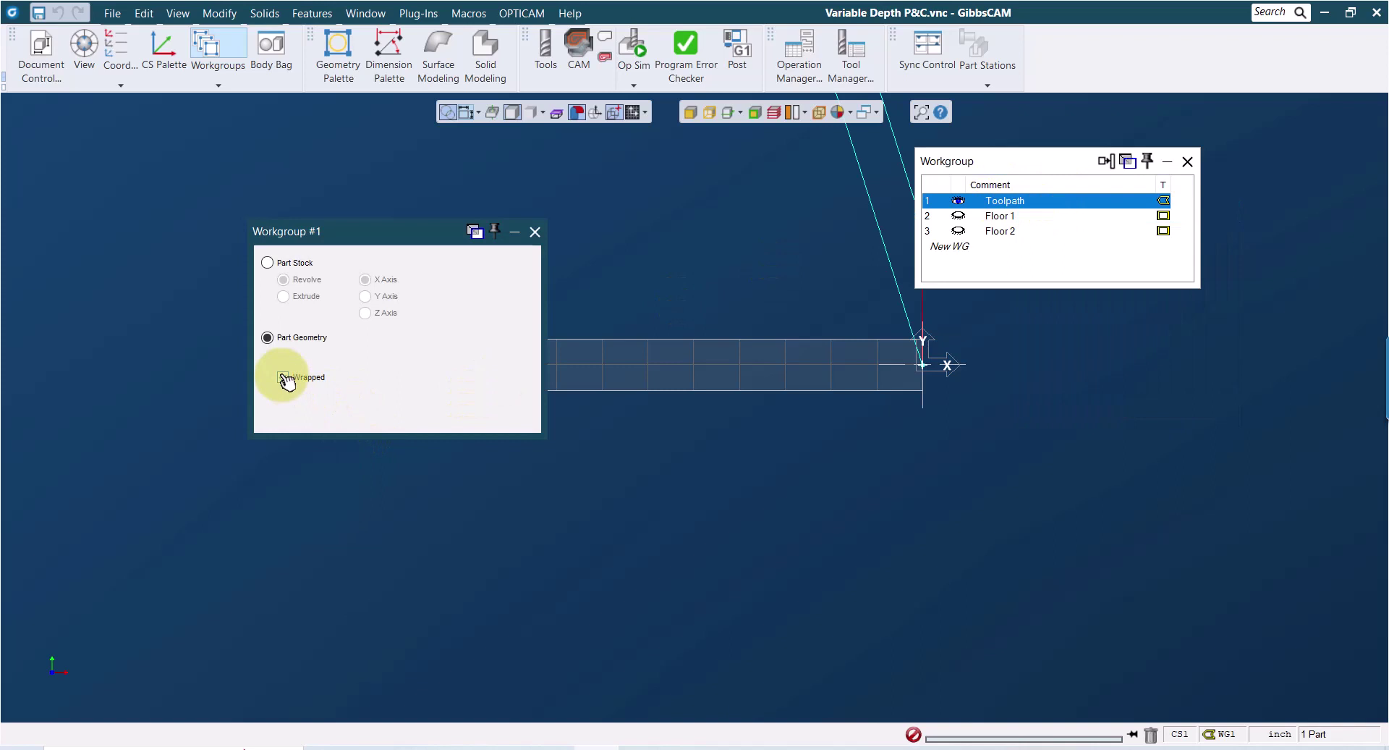
{"action": "left_click", "coordinate": [535, 232]}
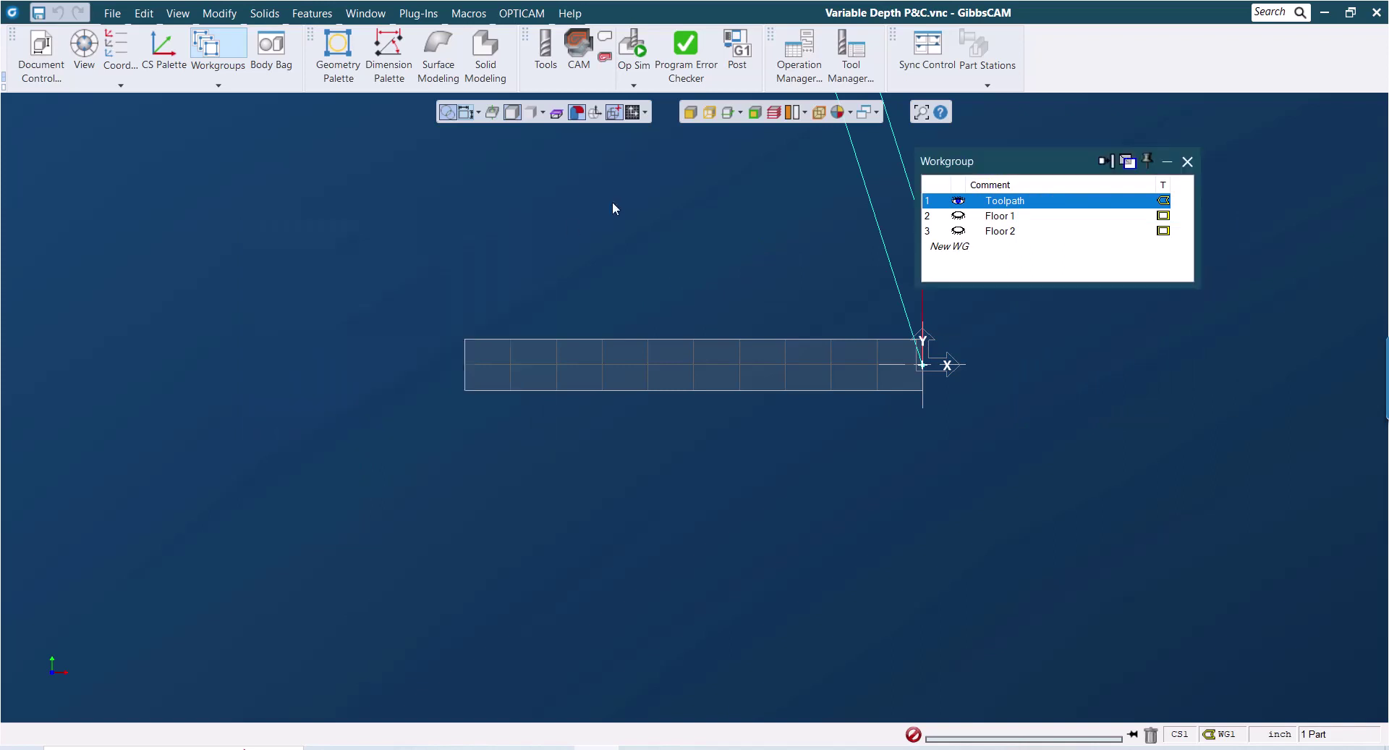
{"action": "left_click", "coordinate": [1186, 162]}
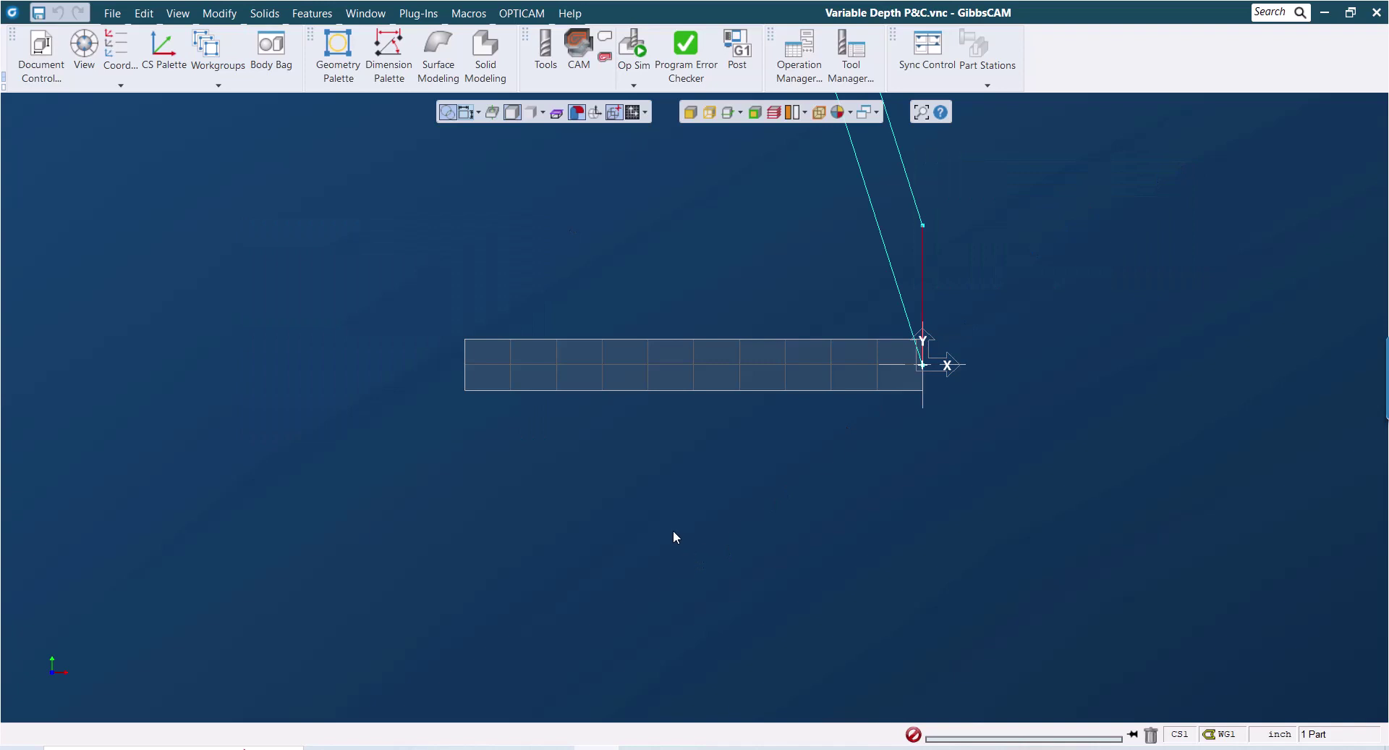
{"action": "middle_click_drag", "start_coordinate": [373, 438], "coordinate": [908, 421]}
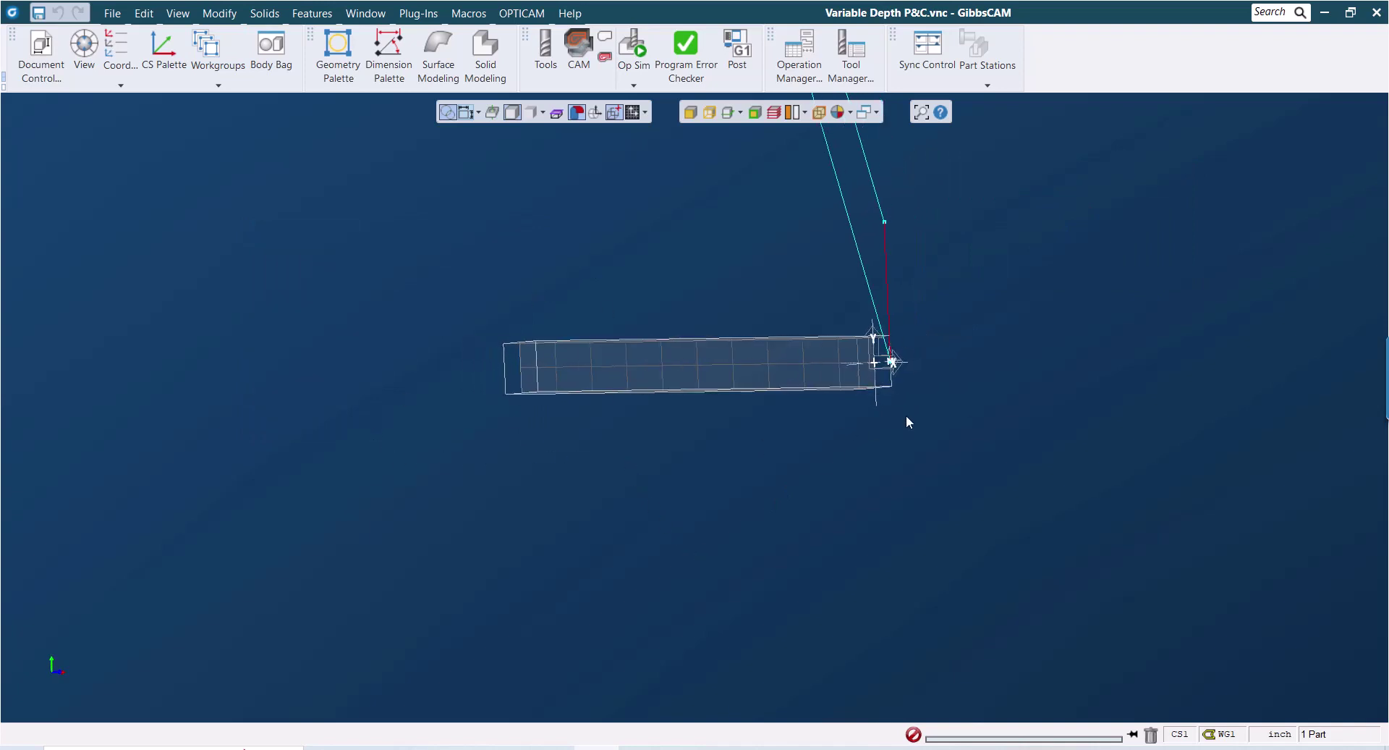
{"action": "left_click", "coordinate": [596, 113]}
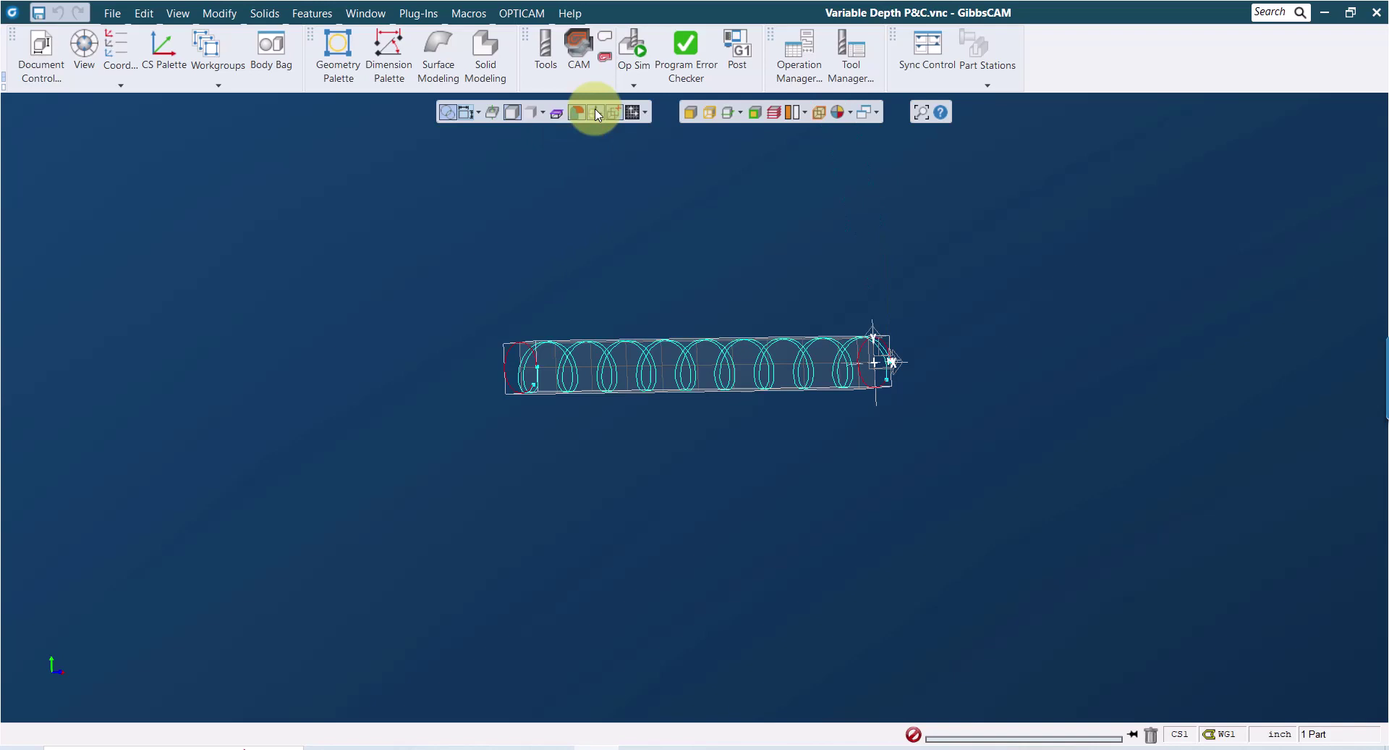
{"action": "left_click", "coordinate": [596, 113]}
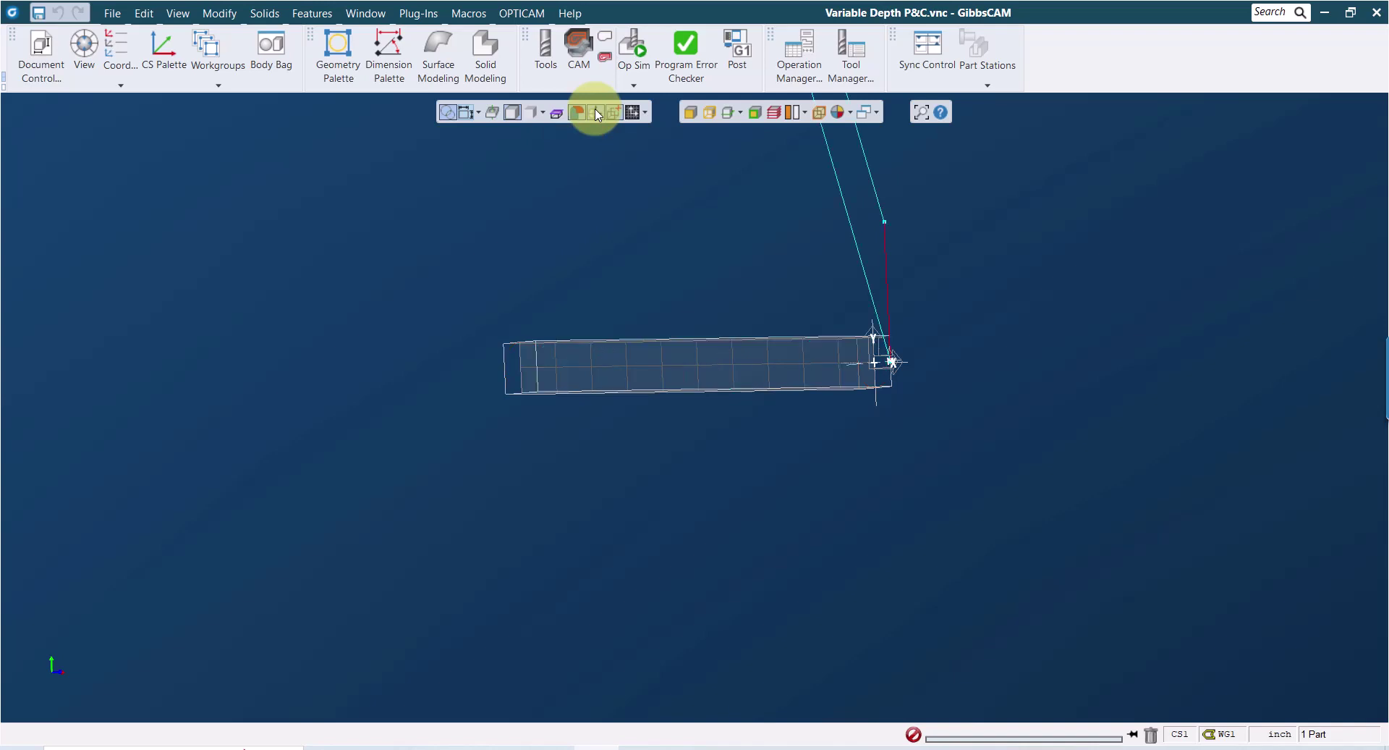
{"action": "left_click", "coordinate": [597, 113]}
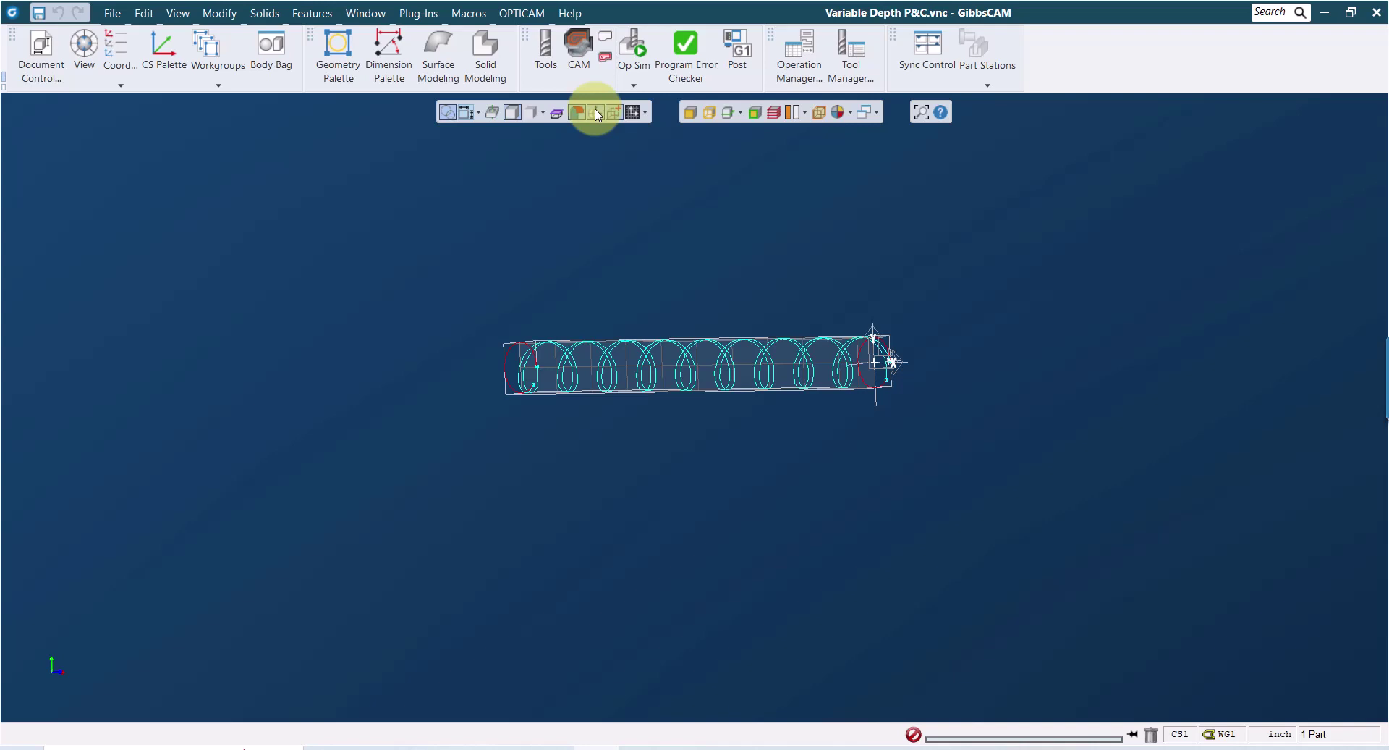
{"action": "left_click", "coordinate": [597, 113]}
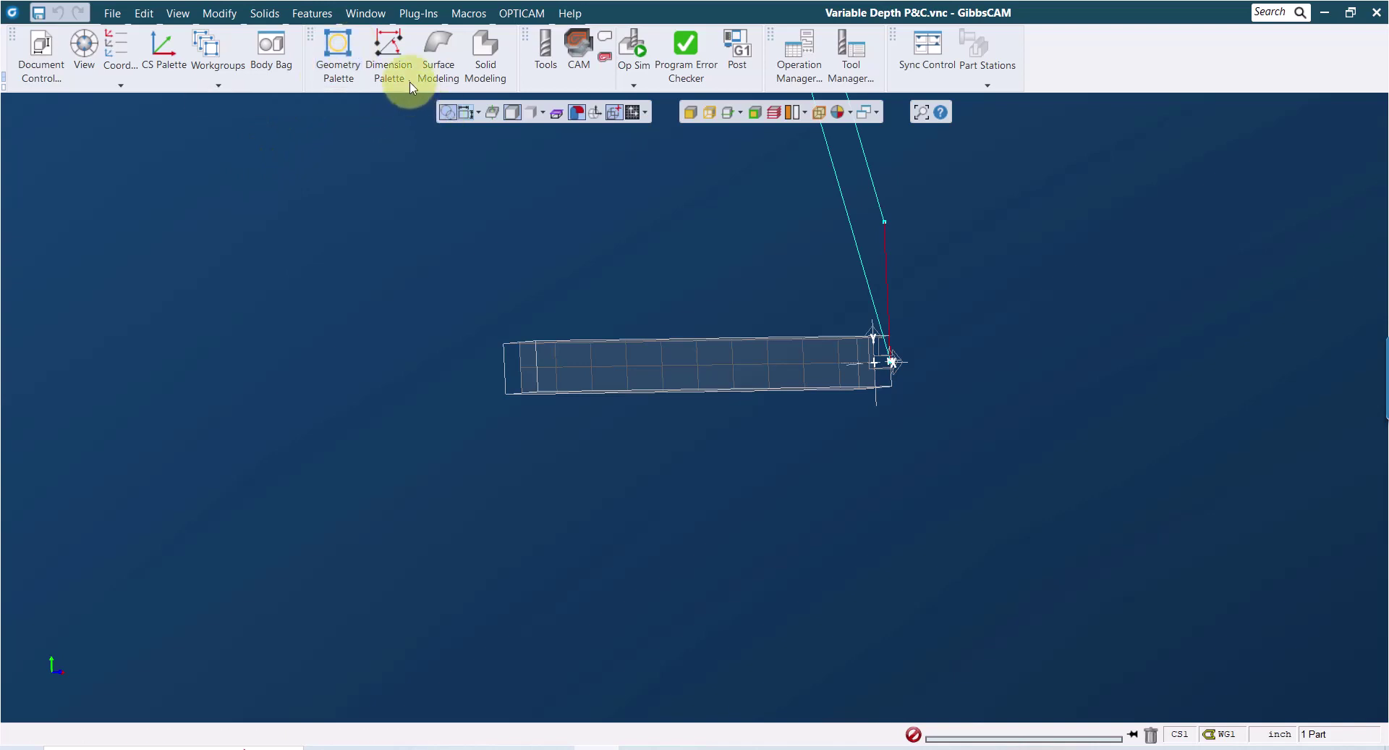
- Show the Toolpath geometry wrapped, with point entry at X -18, A 3240, R 0 and the workgroup list open
{"action": "left_click", "coordinate": [334, 76]}
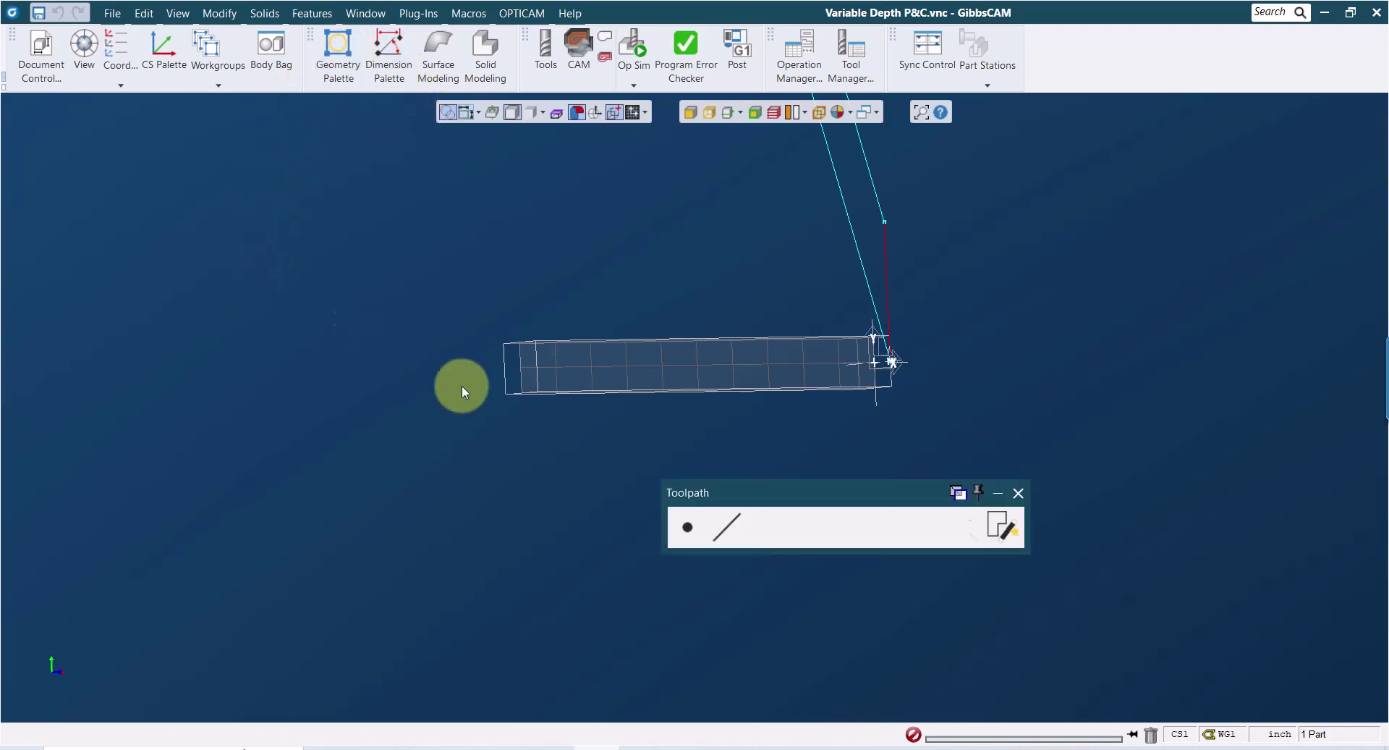
{"action": "left_click", "coordinate": [689, 539]}
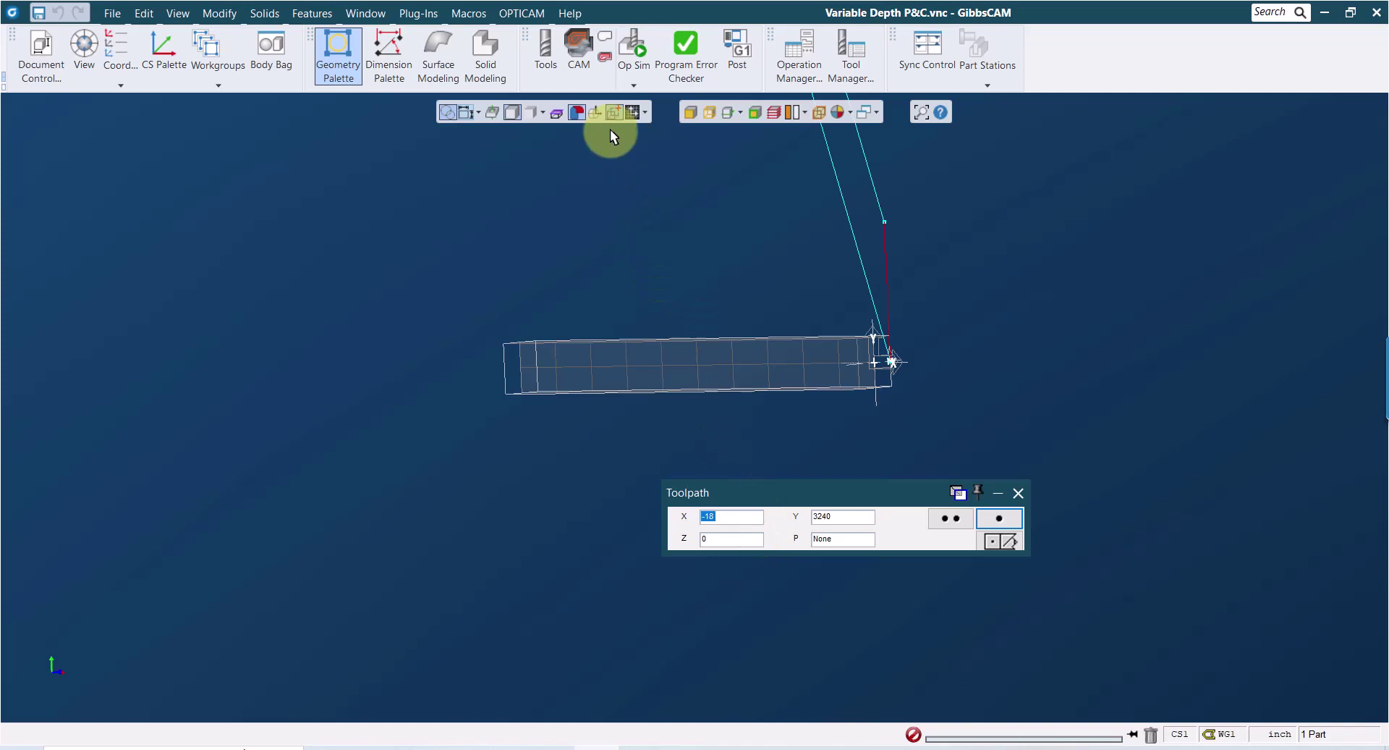
{"action": "left_click", "coordinate": [597, 110]}
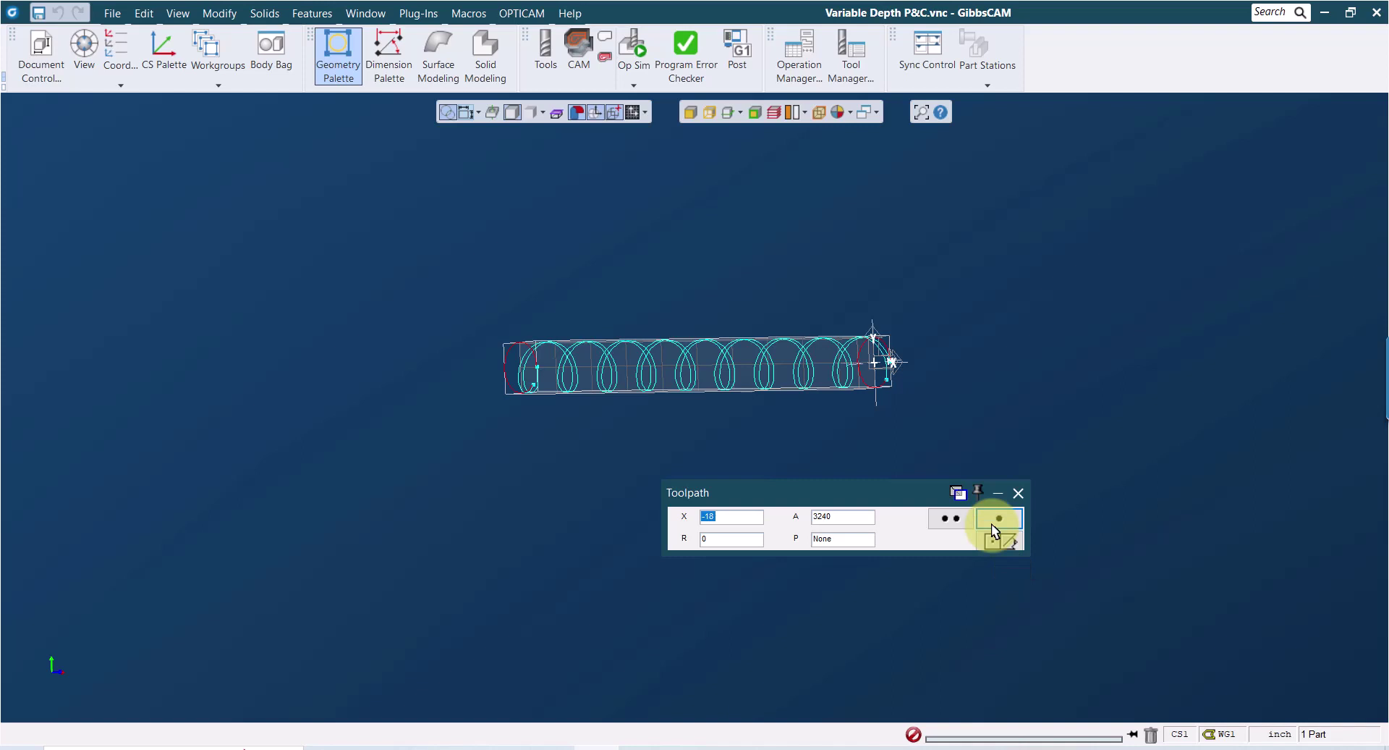
{"action": "key", "text": "ctrl+shift+w"}
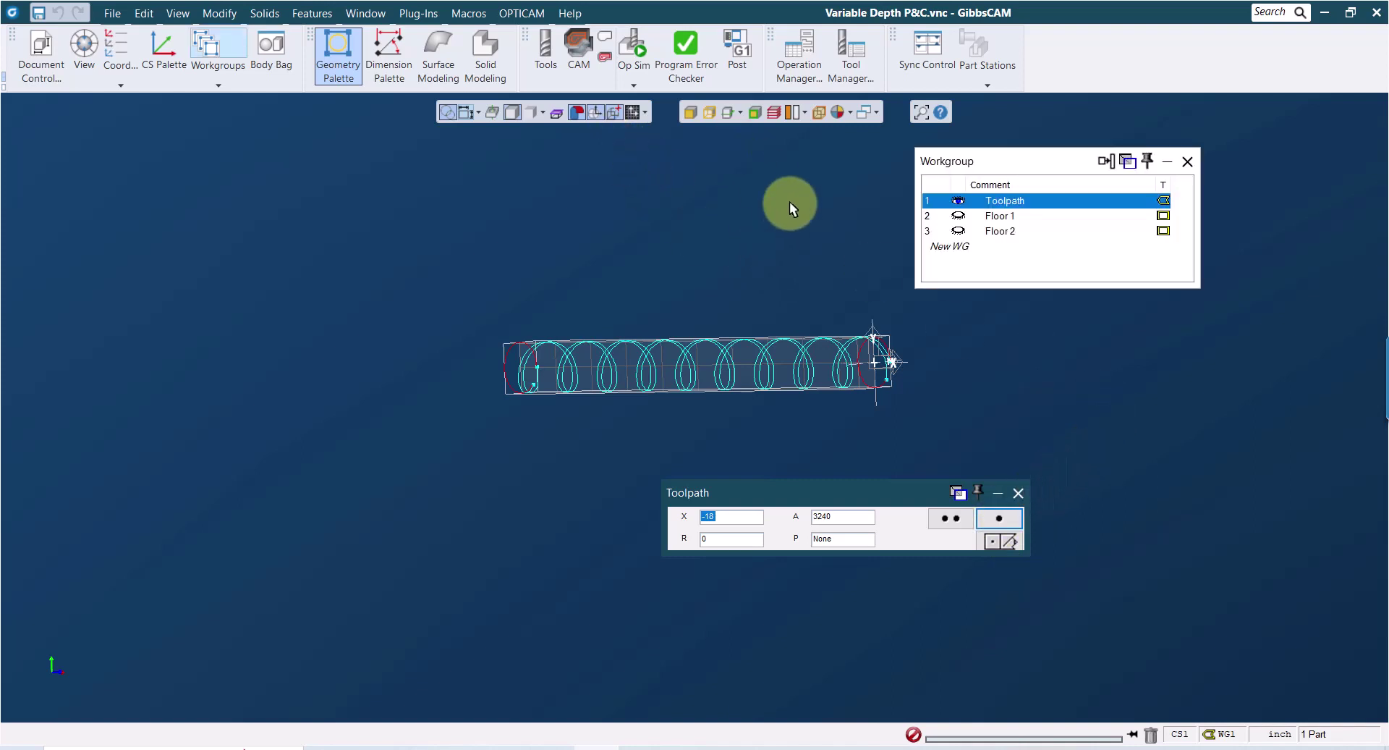
- Create a new workgroup and set it to Wrapped in its WG Info
{"action": "left_click", "coordinate": [953, 246]}
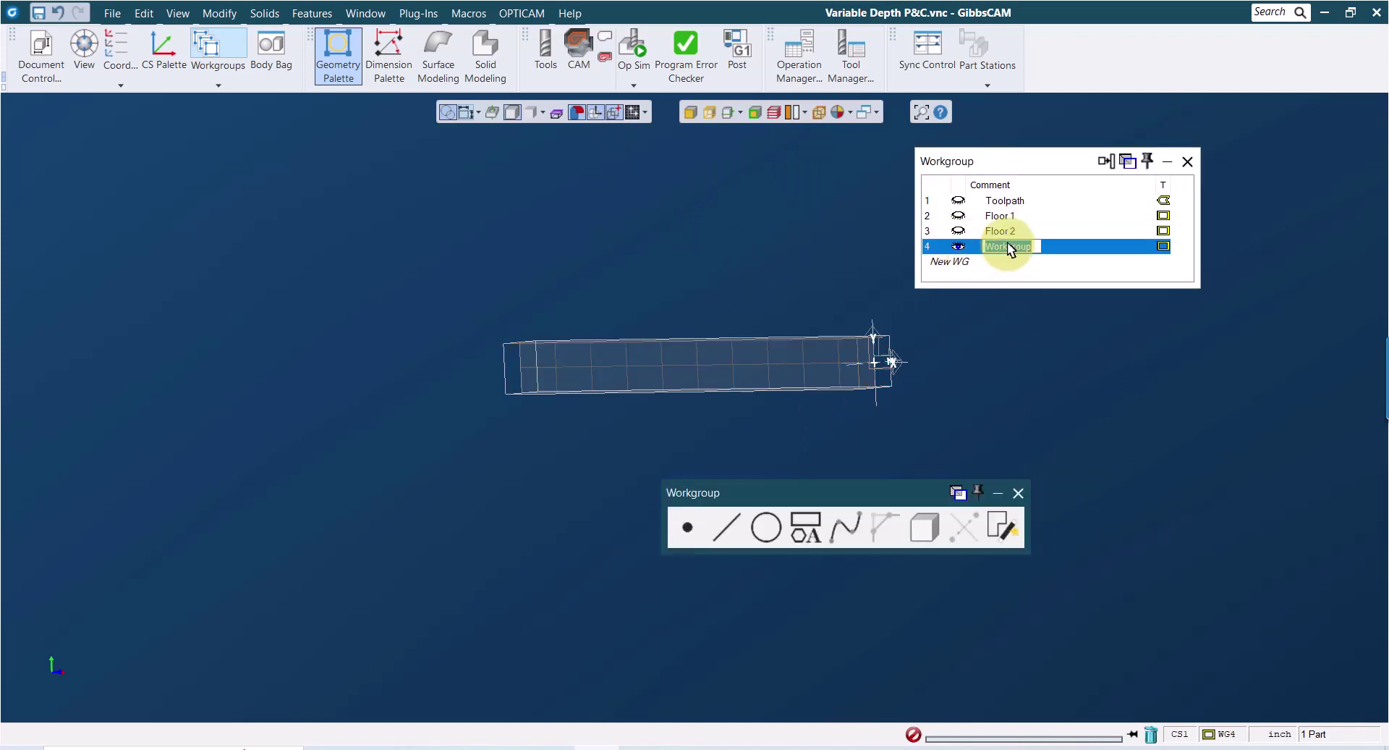
{"action": "right_click", "coordinate": [1007, 246]}
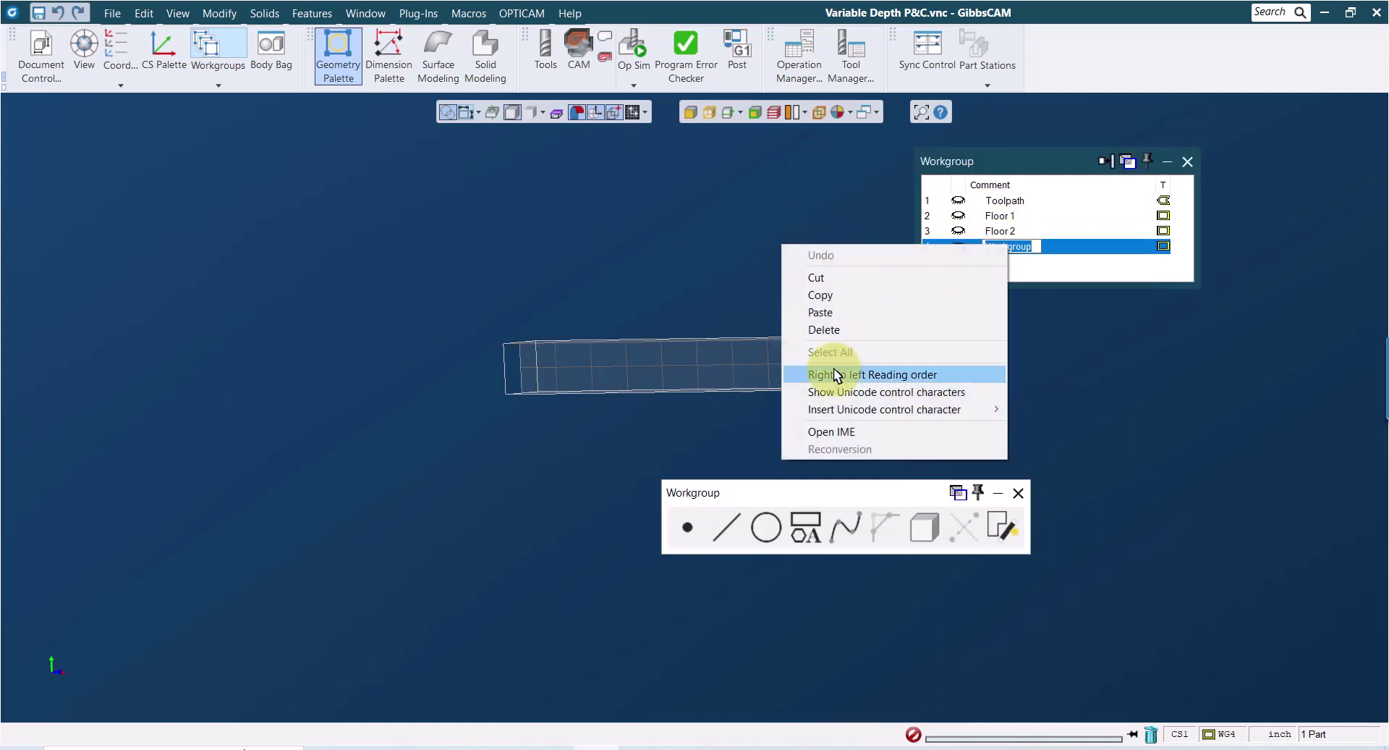
{"action": "right_click", "coordinate": [1061, 246]}
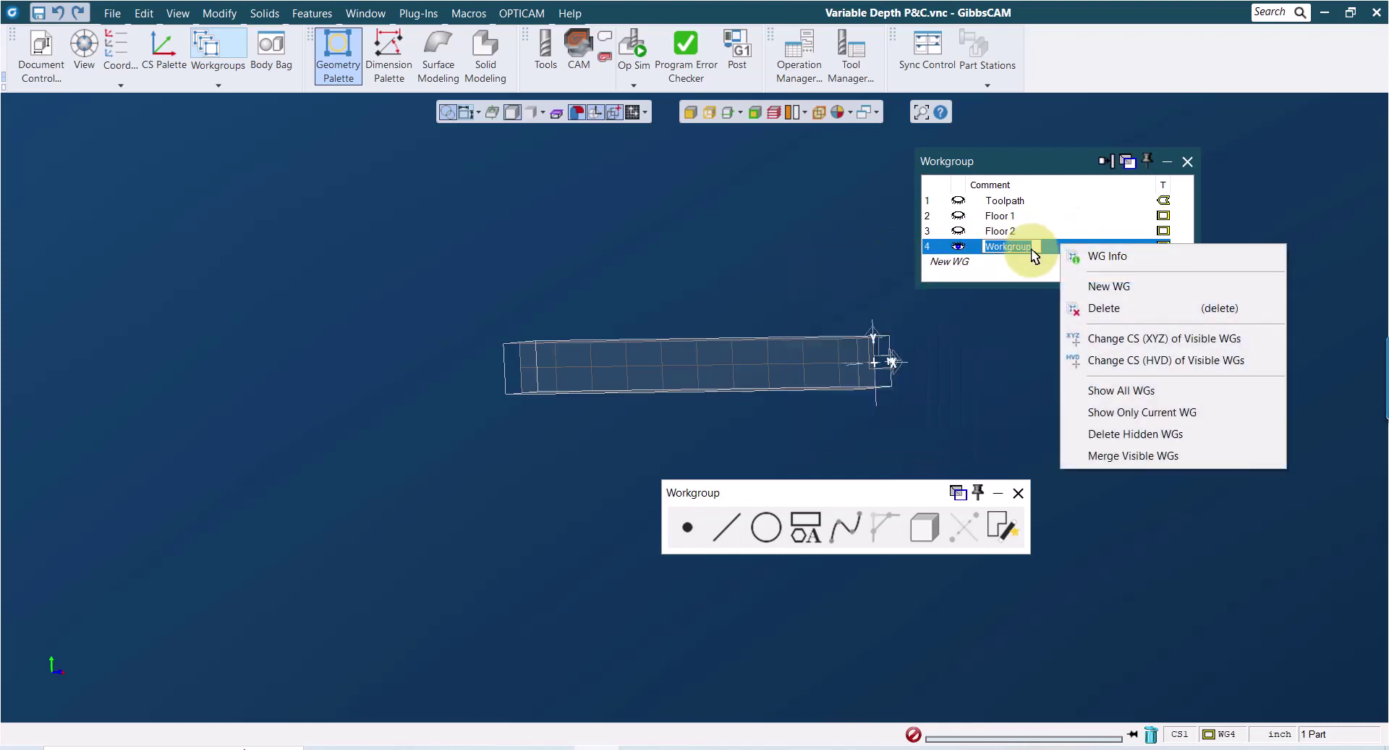
{"action": "left_click", "coordinate": [1099, 256]}
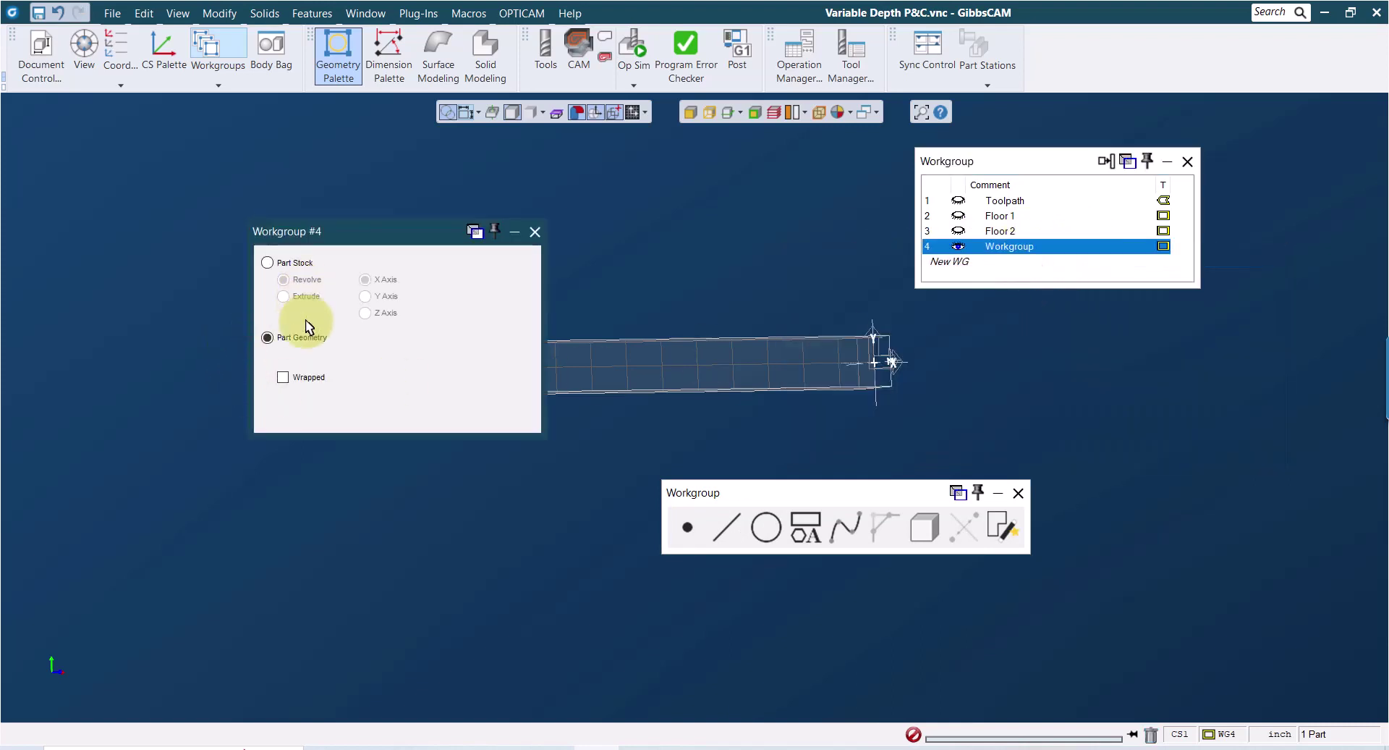
{"action": "left_click", "coordinate": [283, 377]}
{"action": "left_click", "coordinate": [535, 231]}
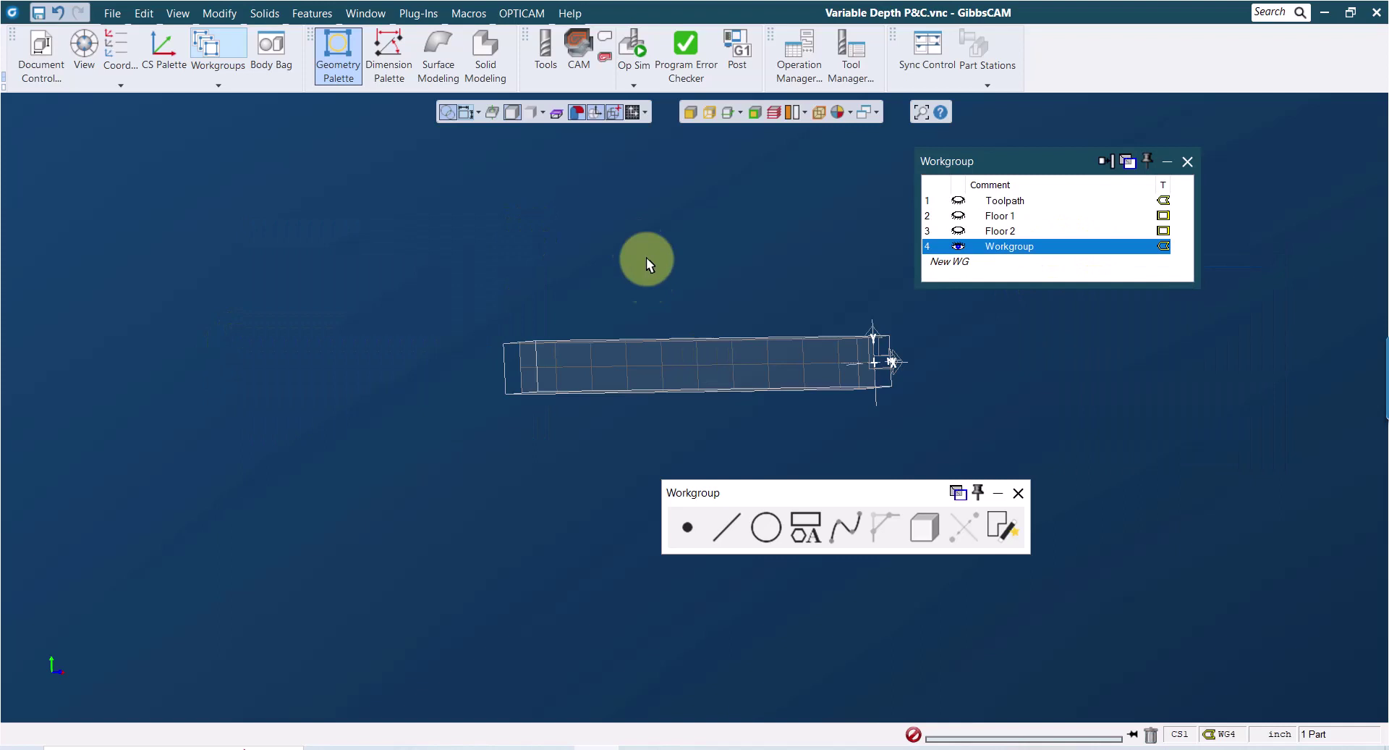
- Create a point at X 0, A 0, R 1 in the new workgroup
{"action": "left_click", "coordinate": [680, 527]}
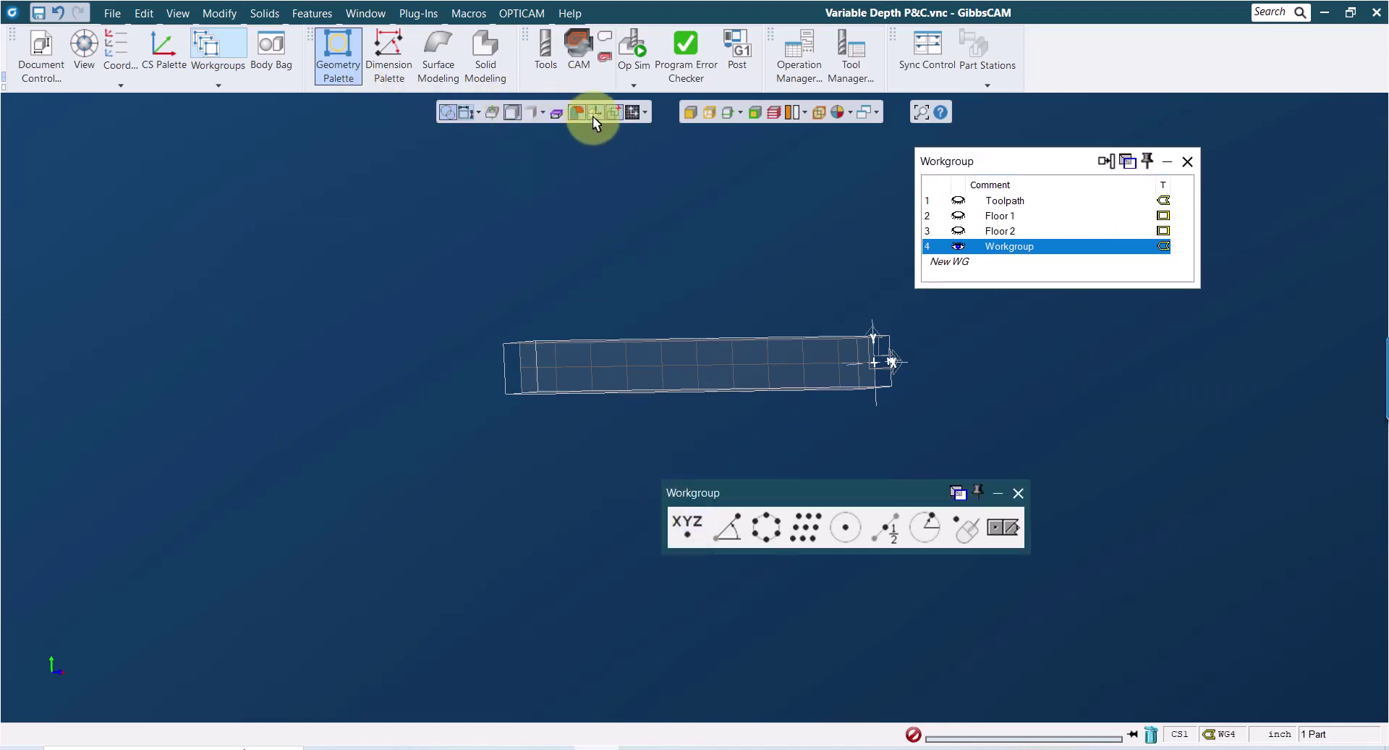
{"action": "left_click", "coordinate": [691, 528]}
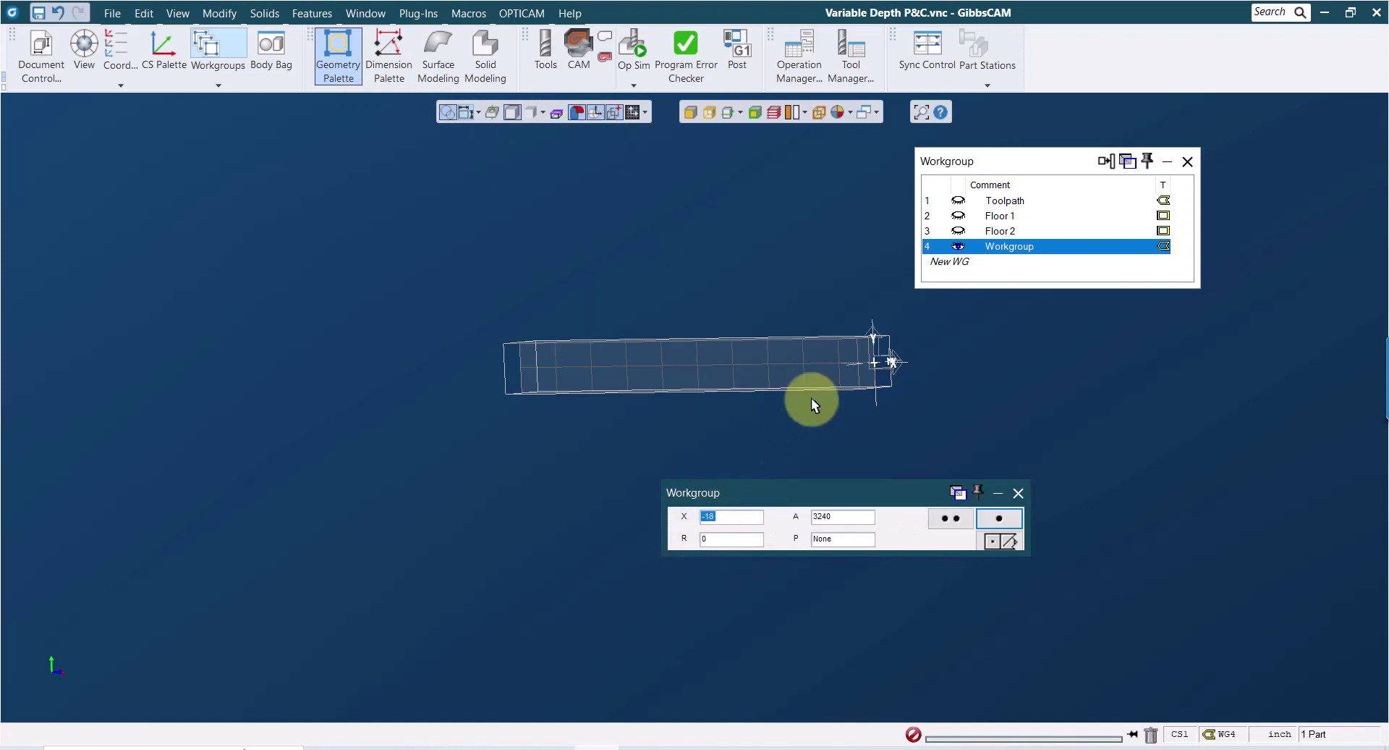
{"action": "type", "text": "0"}
{"action": "key", "text": "Tab"}
{"action": "type", "text": "0"}
{"action": "key", "text": "Tab"}
{"action": "type", "text": "1"}
{"action": "left_click", "coordinate": [948, 520]}
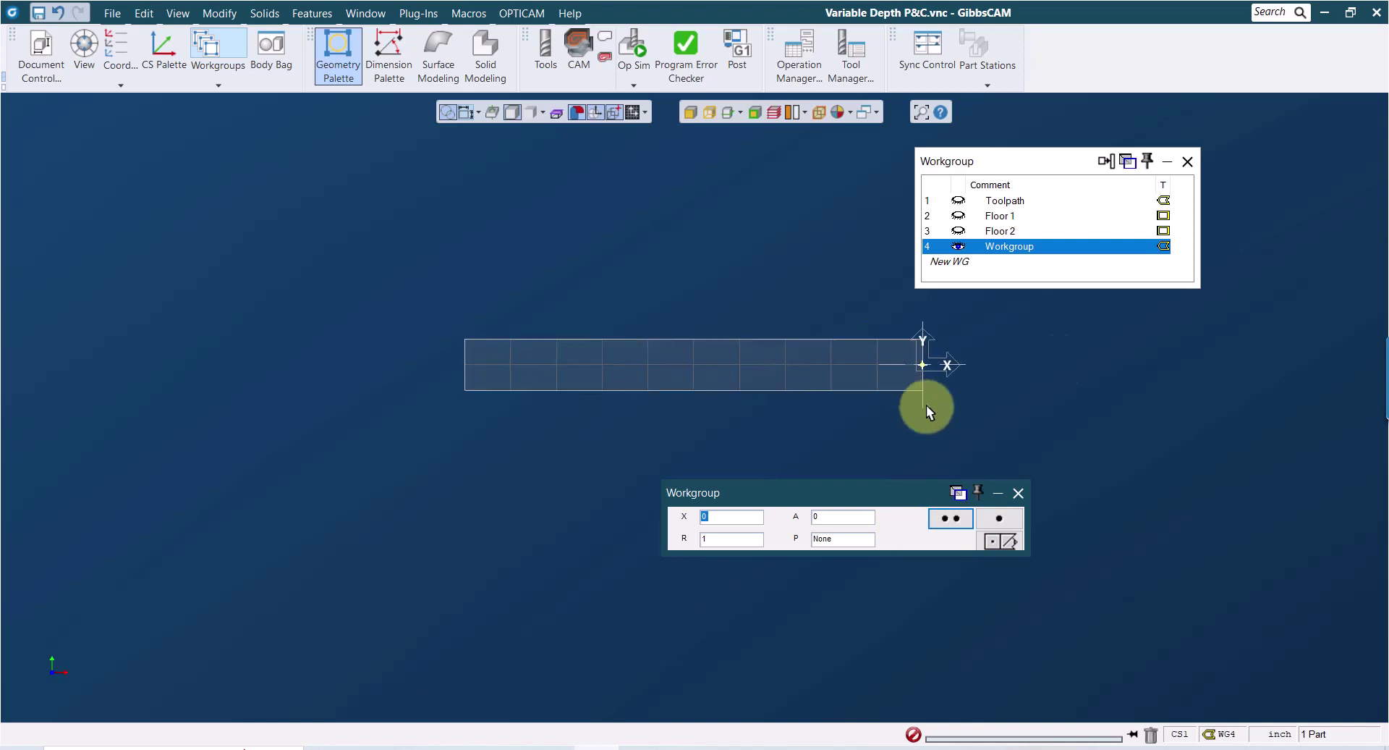
- Hide the grid and create a second point at X -18, A 360*9 (3240), R 1
{"action": "left_click", "coordinate": [631, 111]}
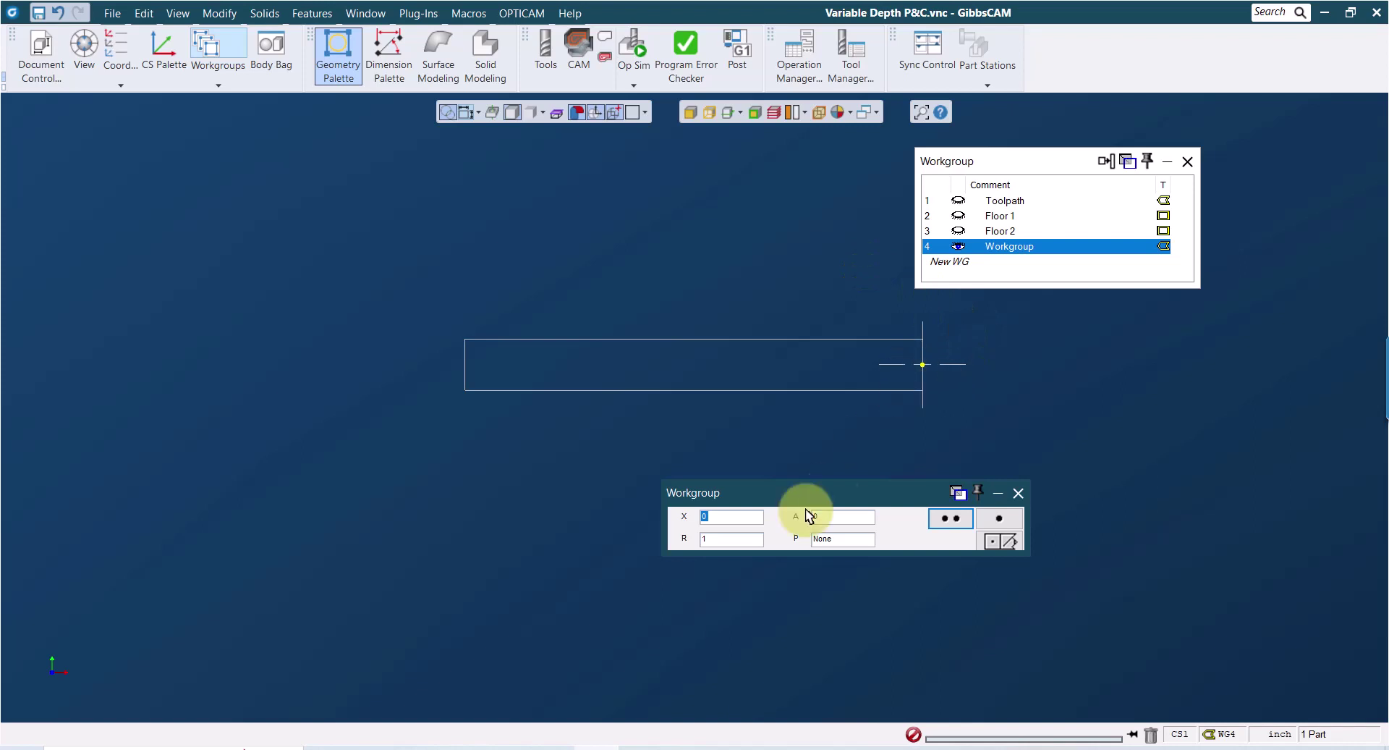
{"action": "type", "text": "-18"}
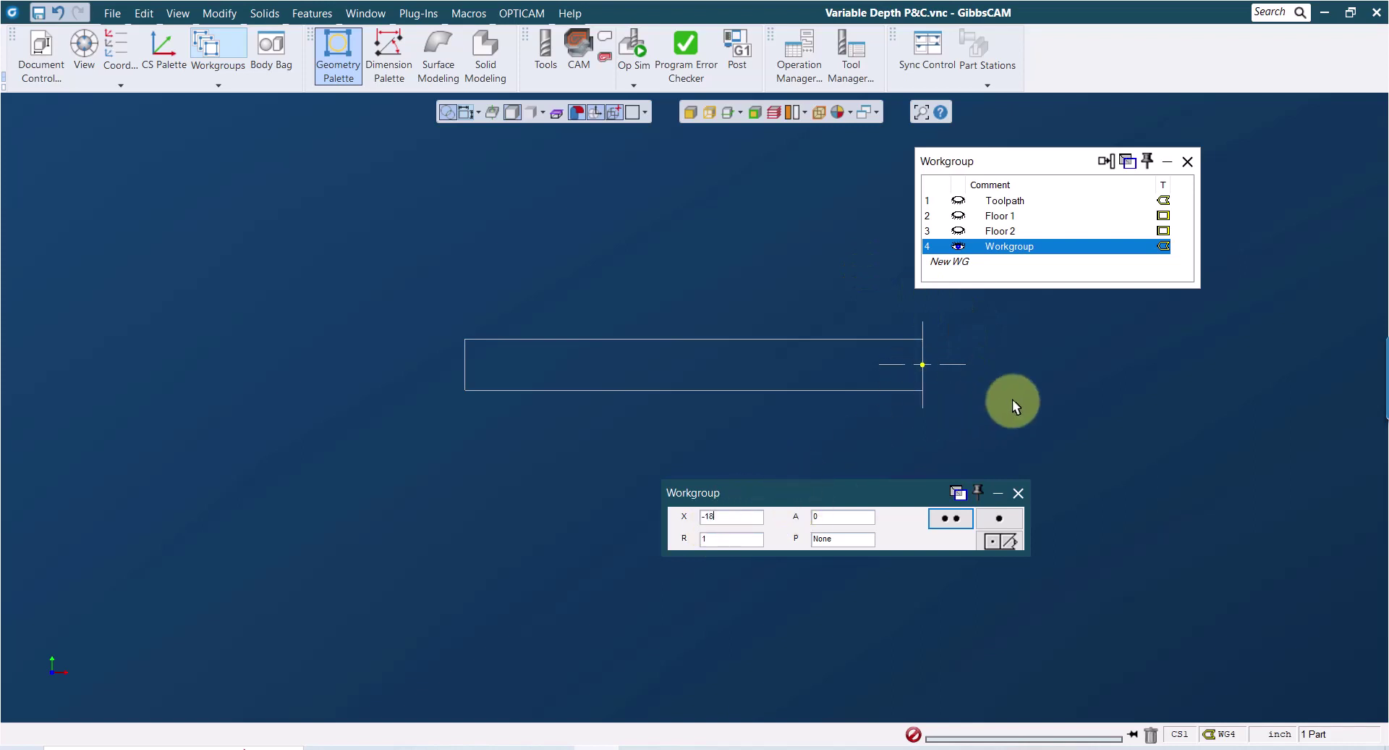
{"action": "key", "text": "Tab"}
{"action": "type", "text": "360*9"}
{"action": "key", "text": "Tab"}
{"action": "key", "text": "Return"}
{"action": "left_click", "coordinate": [995, 541]}
- Join the plate's right-end and left-end points with a wrapped line
{"action": "left_click", "coordinate": [723, 525]}
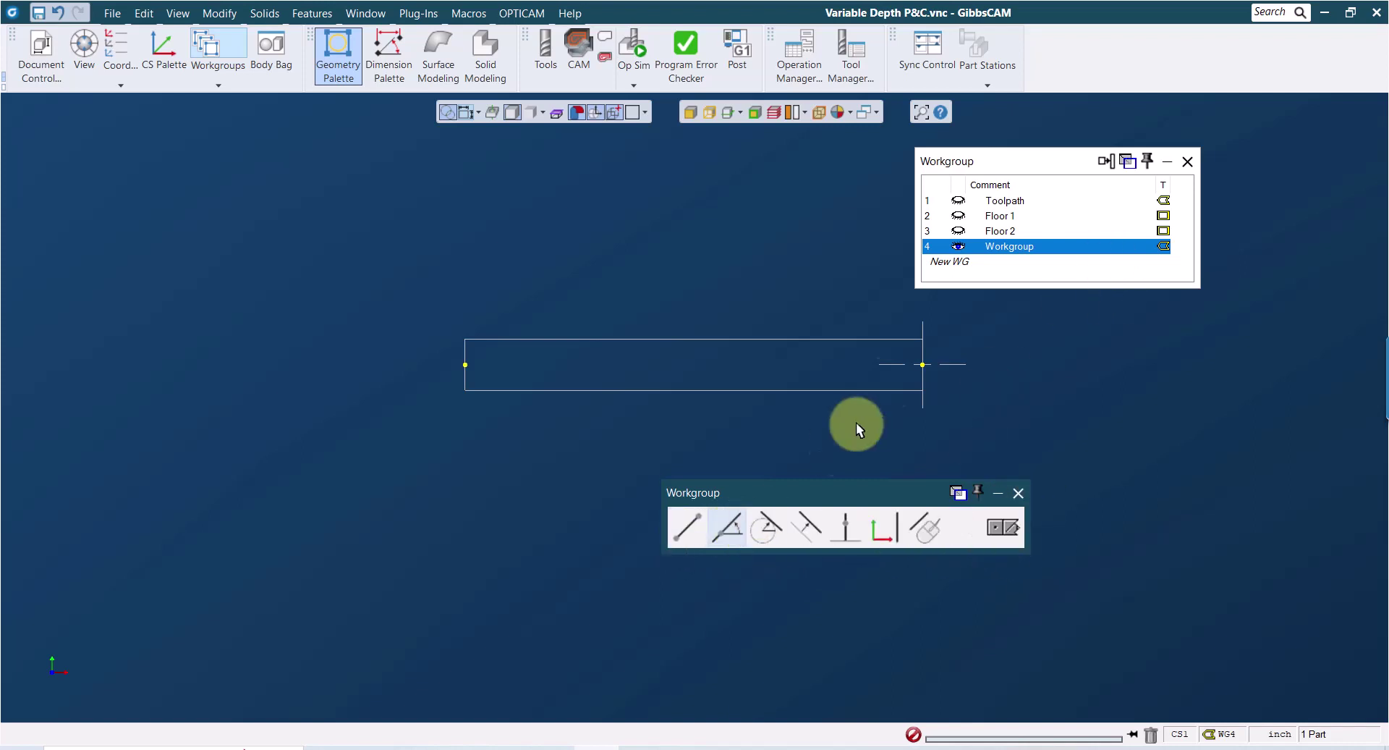
{"action": "left_click", "coordinate": [922, 364]}
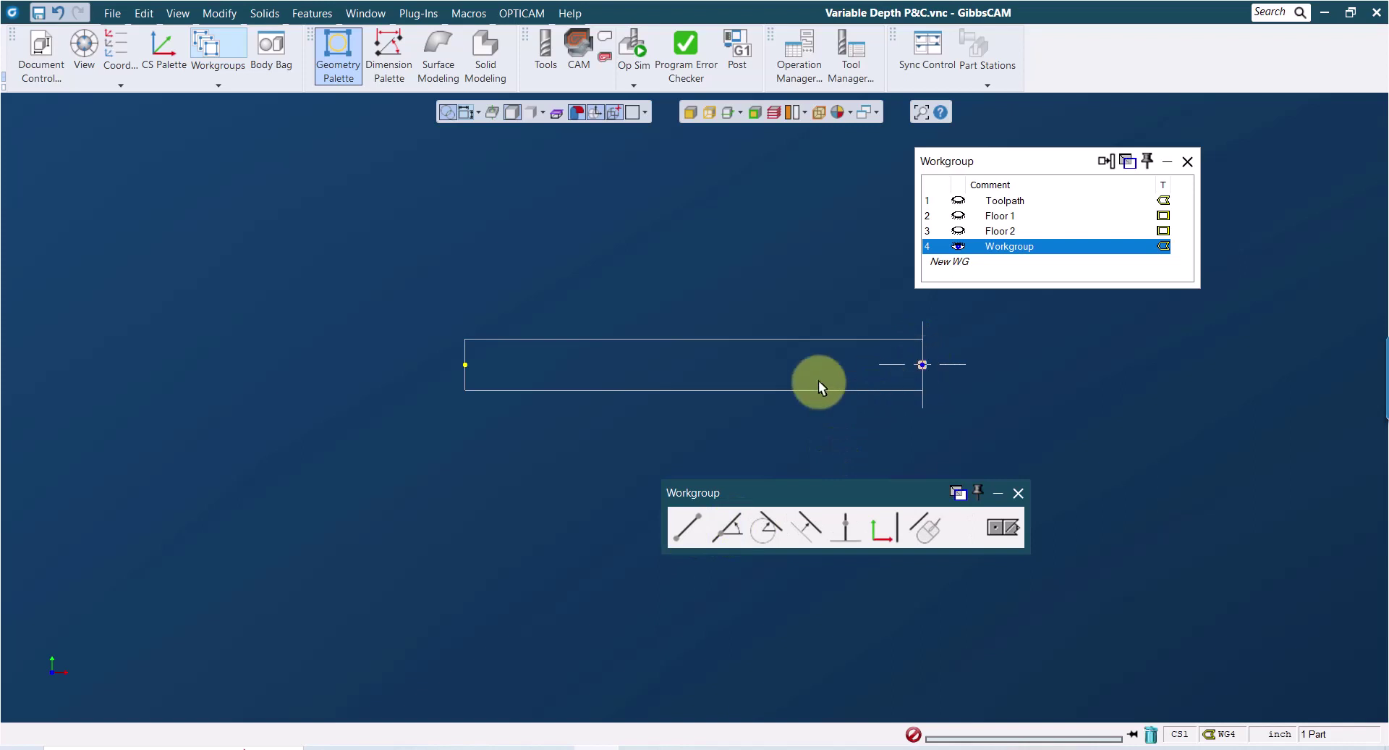
{"action": "left_click", "coordinate": [464, 363]}
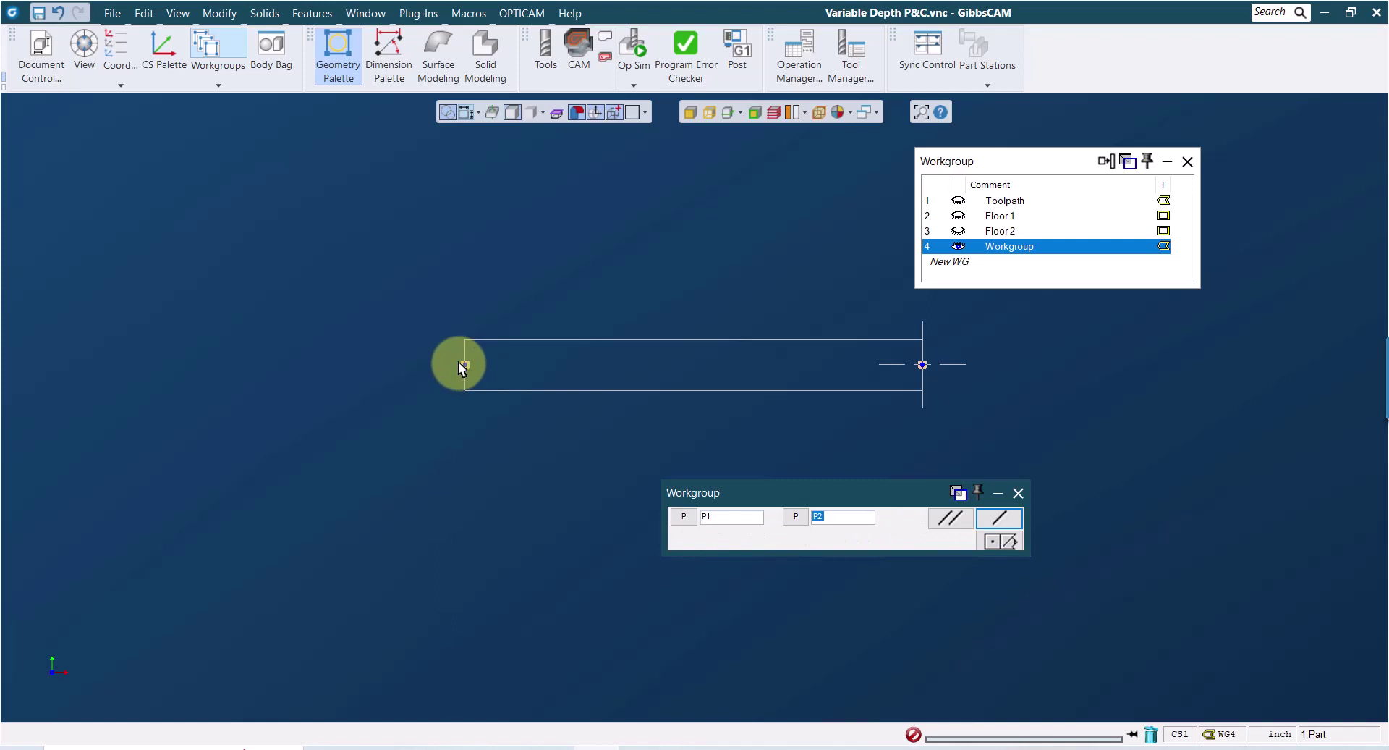
{"action": "key", "text": "Return"}
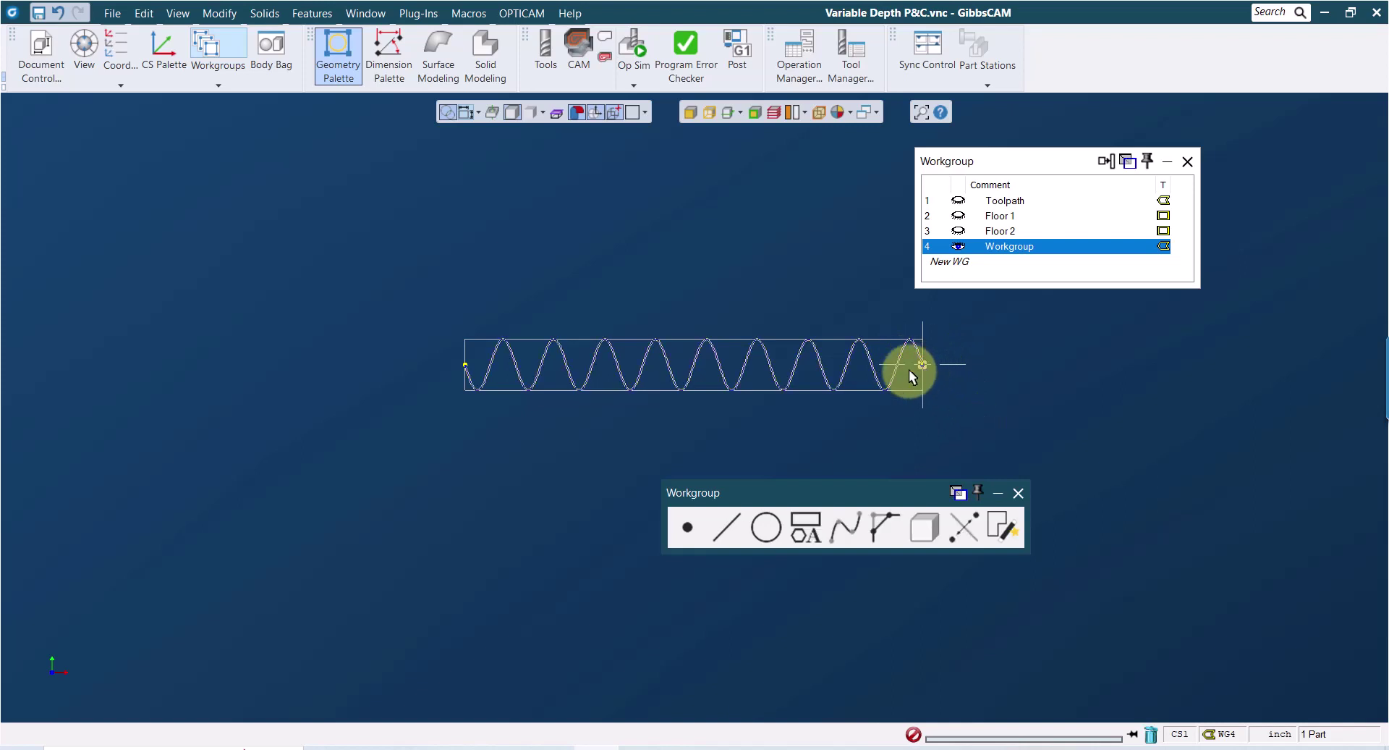
- Toggle Connect / Disconnect at the curve's end point and then its start point
{"action": "right_click", "coordinate": [931, 369]}
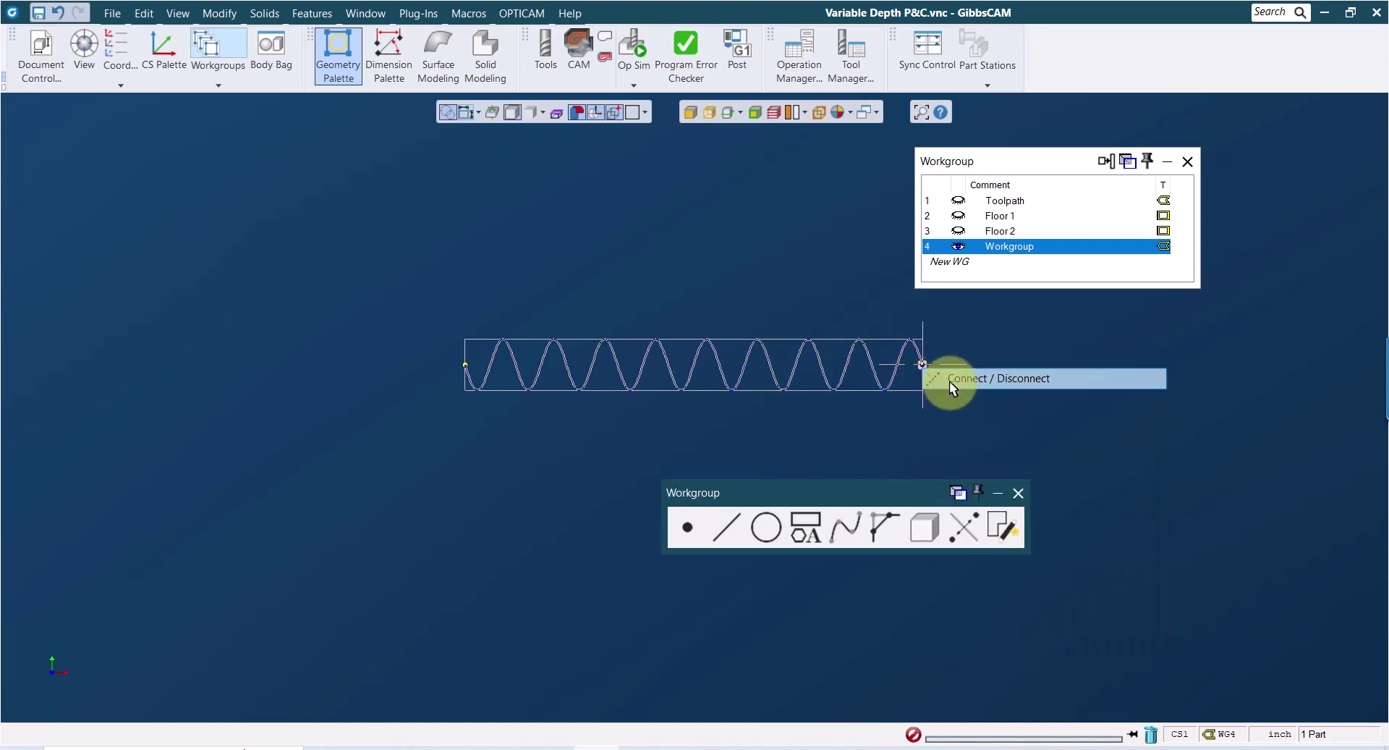
{"action": "left_click", "coordinate": [949, 381]}
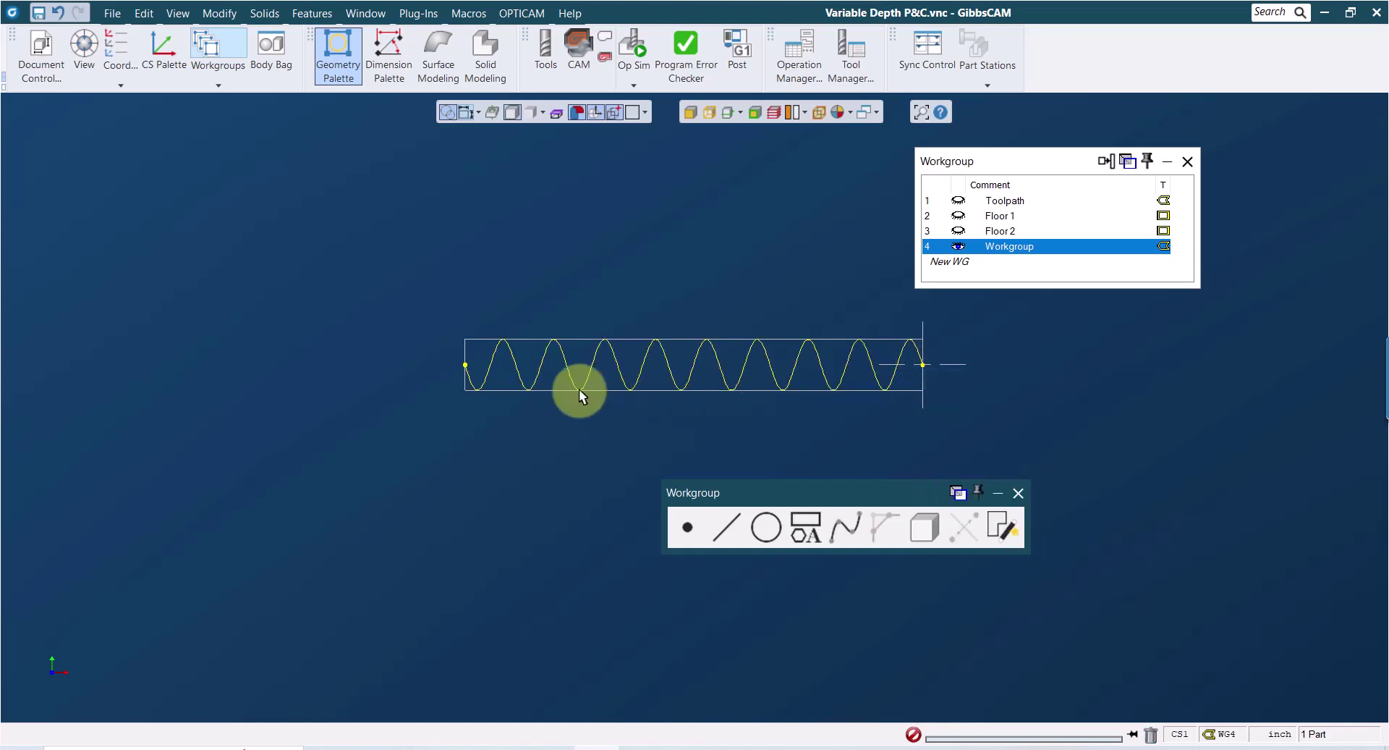
{"action": "right_click", "coordinate": [466, 375]}
{"action": "left_click", "coordinate": [523, 391]}
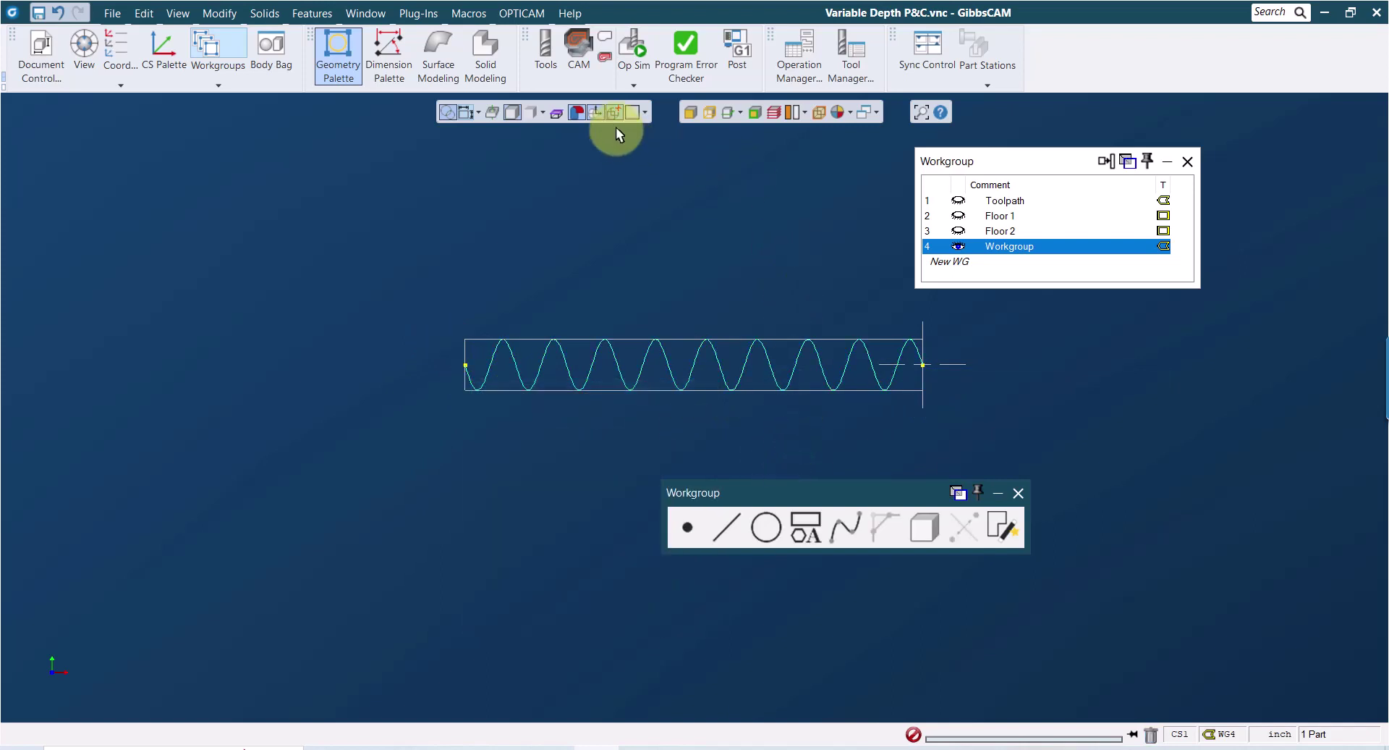
- Toggle the Wrap display for the fourth workgroup's line, bring it fully into view, and select it
{"action": "left_click", "coordinate": [598, 108]}
{"action": "scroll", "coordinate": [637, 347], "scroll_direction": "down", "scroll_amount": 5}
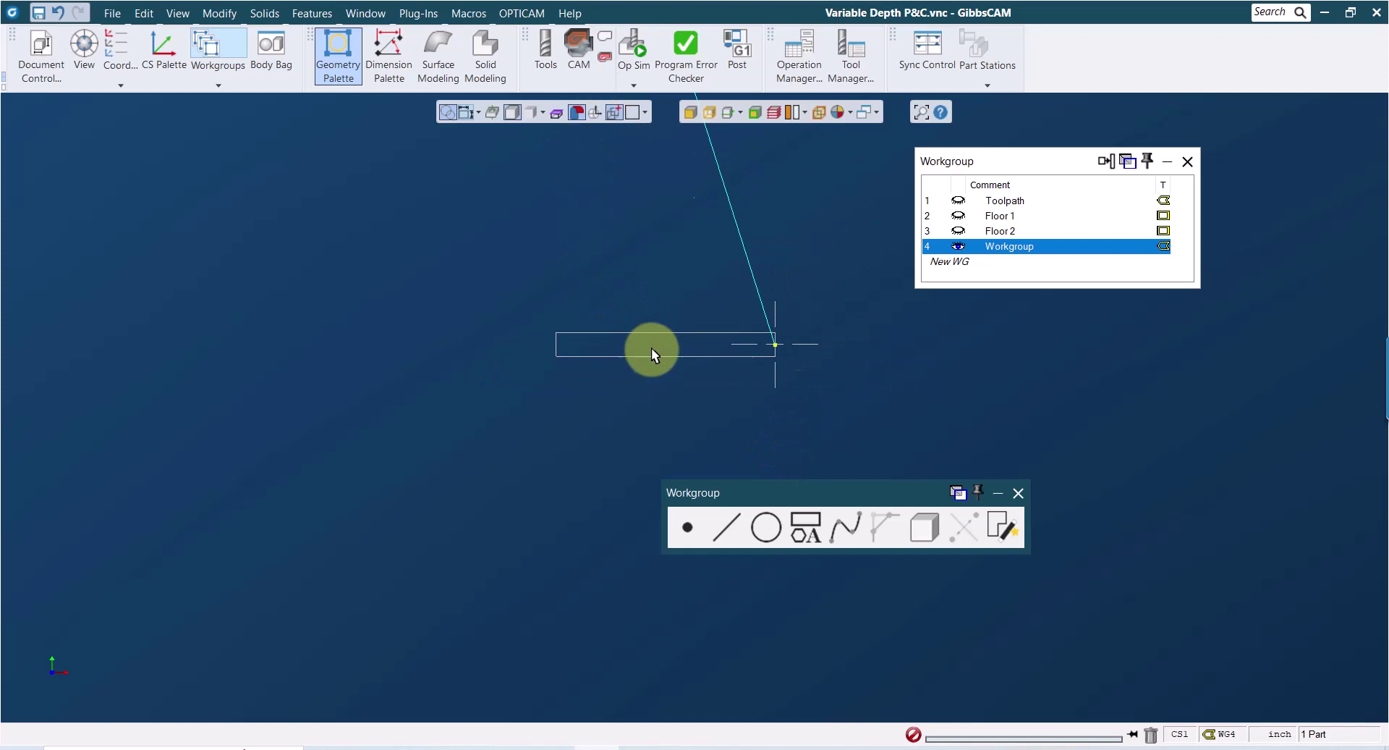
{"action": "mouse_move", "coordinate": [630, 373]}
{"action": "middle_mouse_down"}
{"action": "mouse_move", "coordinate": [608, 423]}
{"action": "mouse_move", "coordinate": [589, 572]}
{"action": "mouse_move", "coordinate": [492, 568]}
{"action": "middle_mouse_up"}
{"action": "scroll", "coordinate": [501, 535], "scroll_direction": "down", "scroll_amount": 3}
{"action": "scroll", "coordinate": [507, 519], "scroll_direction": "up", "scroll_amount": 6}
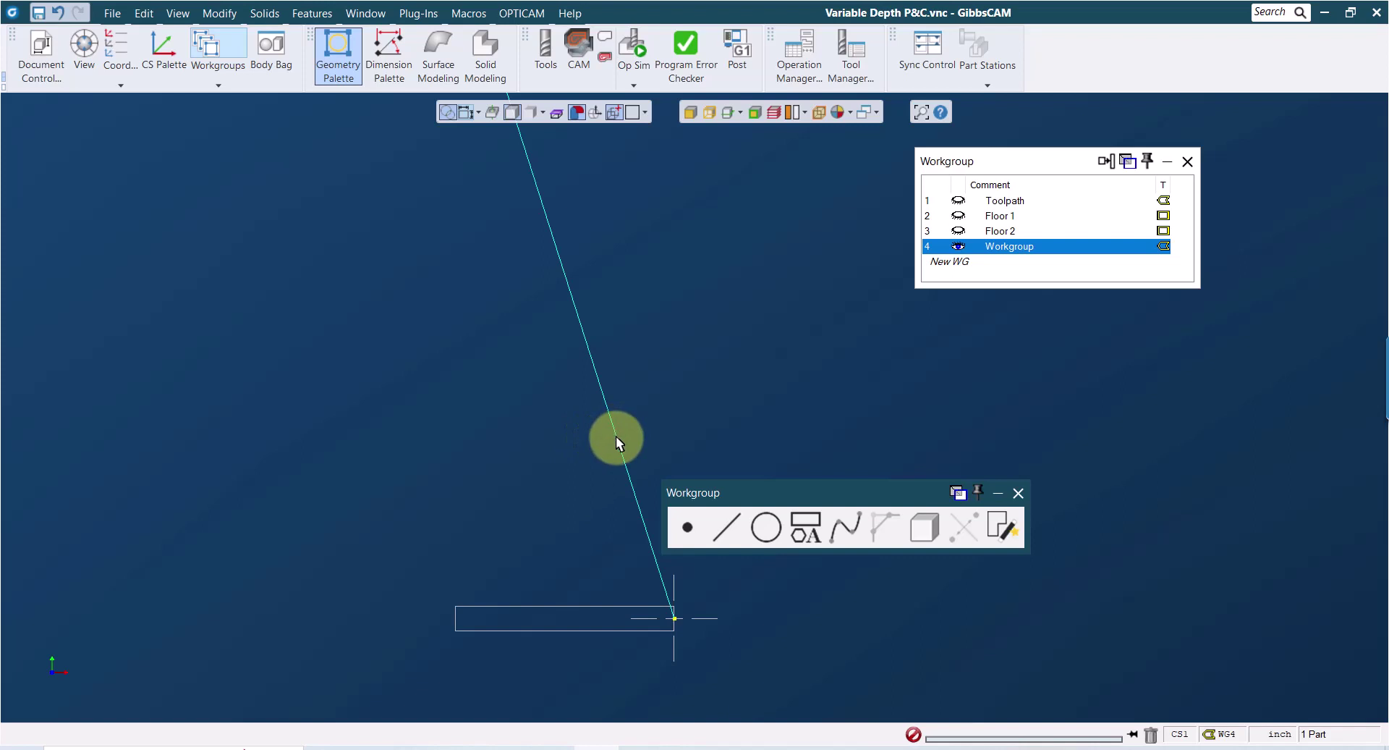
{"action": "left_click", "coordinate": [616, 439]}
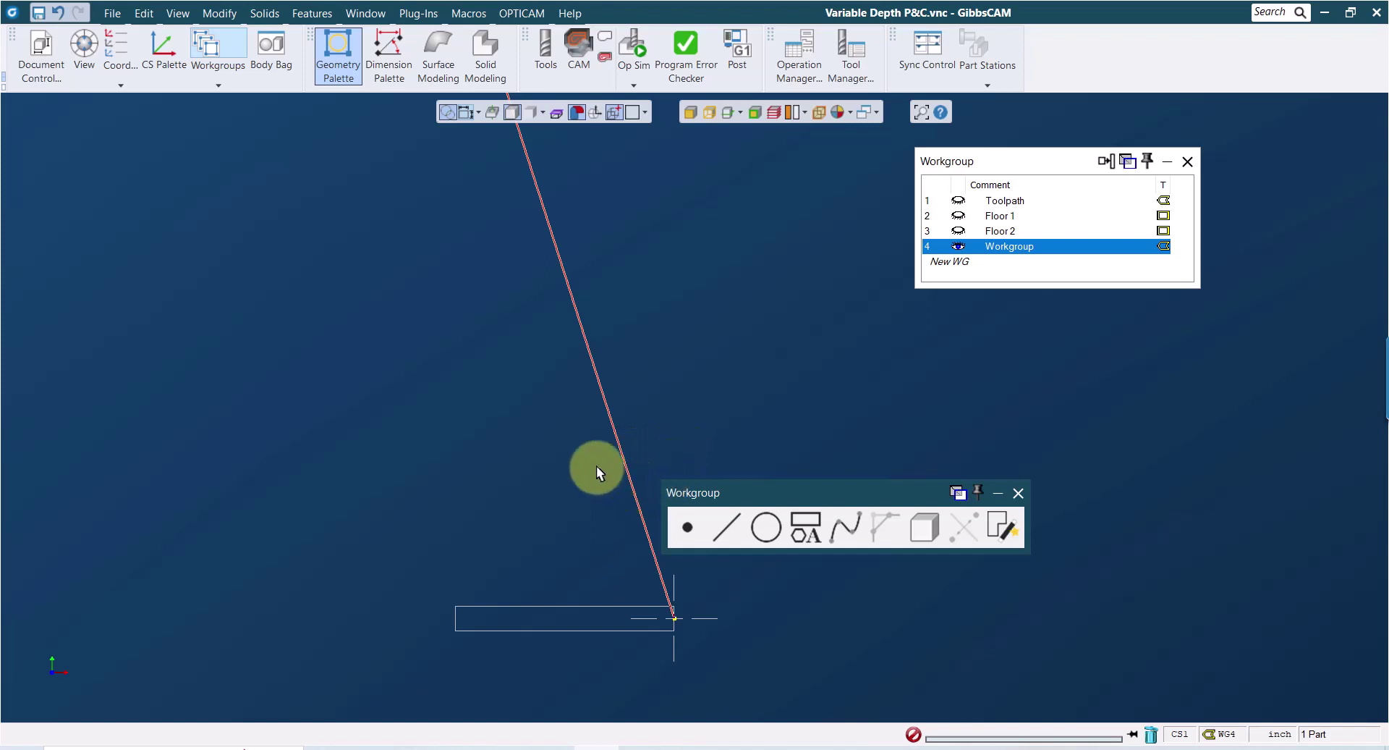
- Make the Toolpath workgroup current and inspect its left and right wrapped lines
{"action": "left_click", "coordinate": [1008, 203]}
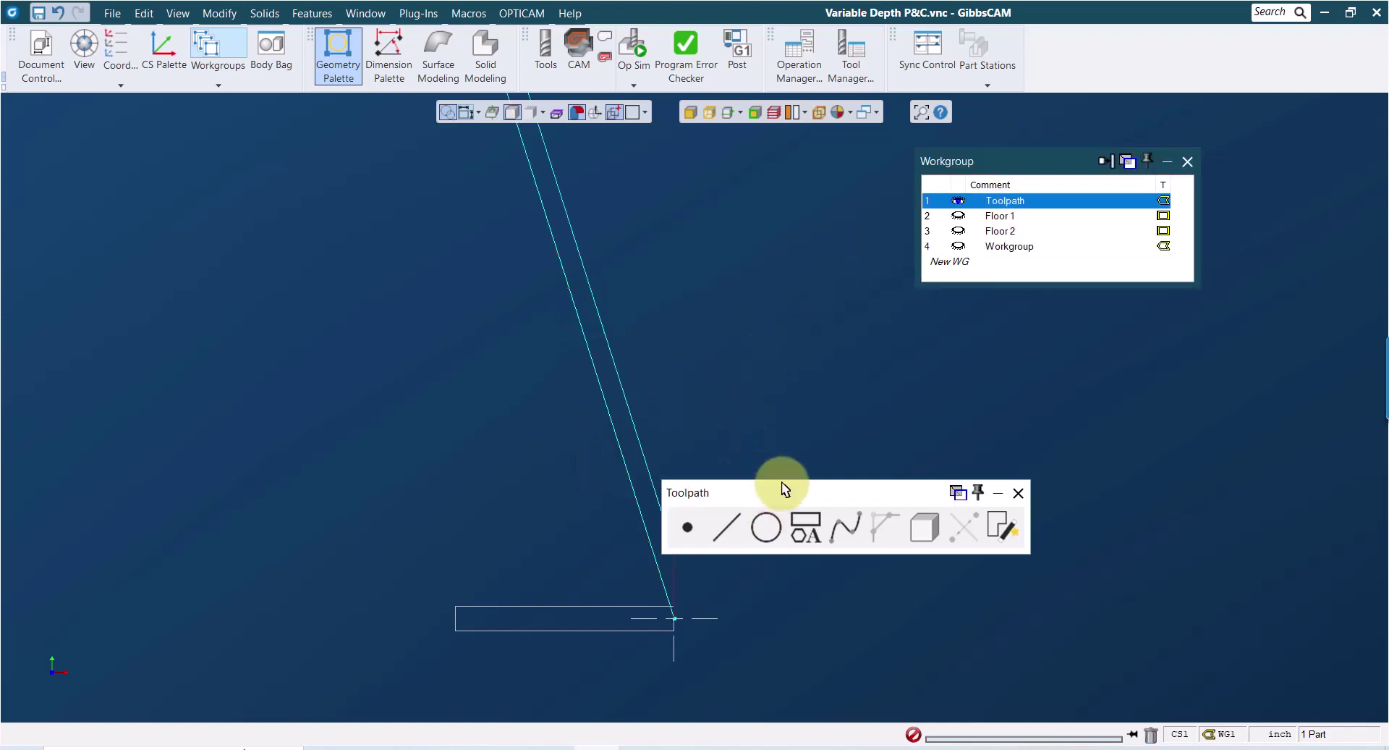
{"action": "left_click_drag", "start_coordinate": [784, 486], "coordinate": [1046, 442]}
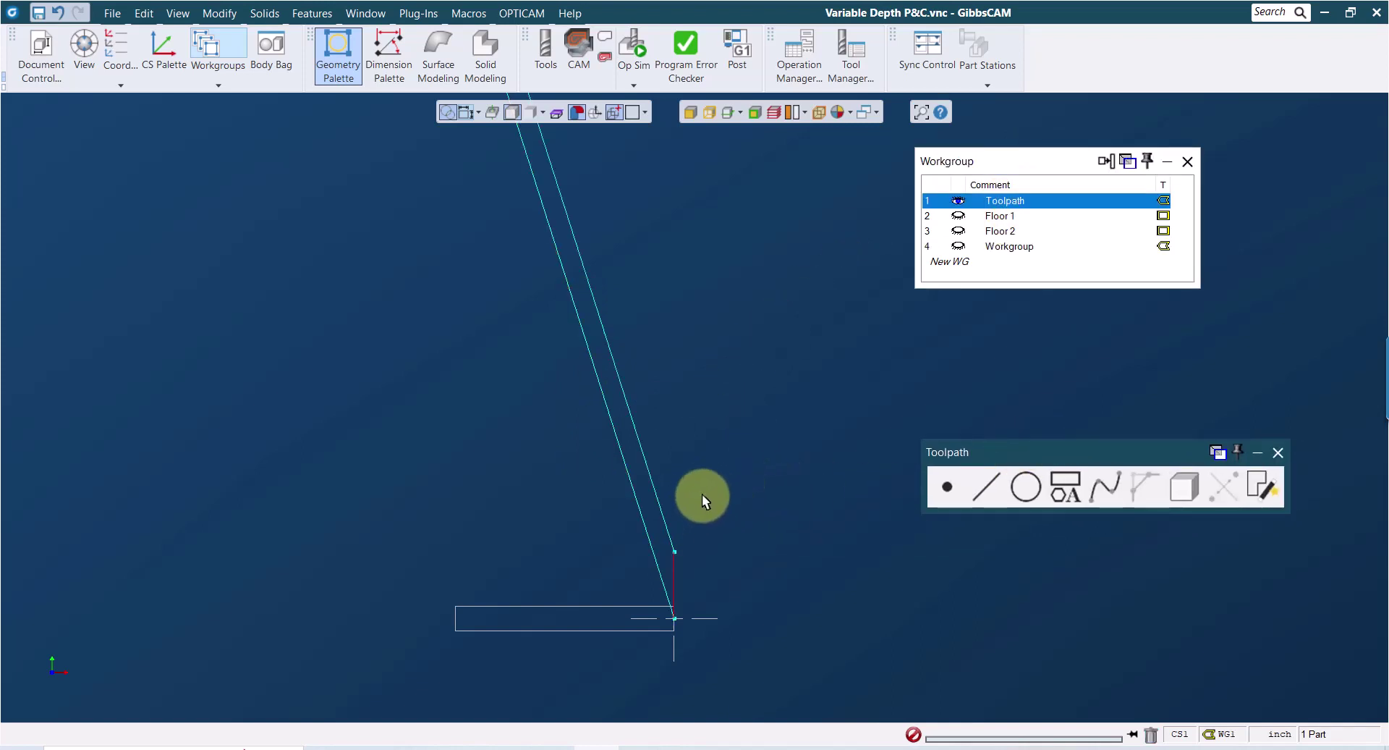
{"action": "left_click", "coordinate": [625, 464]}
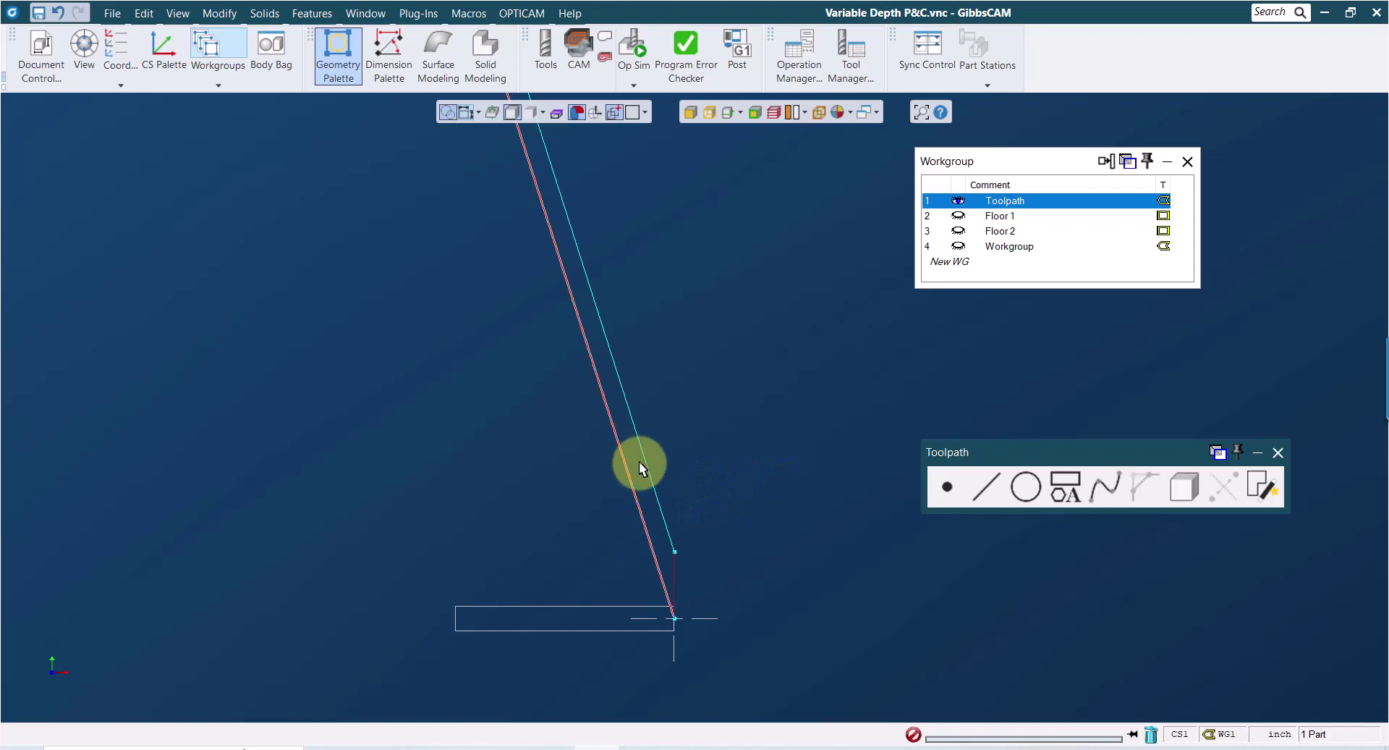
{"action": "left_click", "coordinate": [647, 473]}
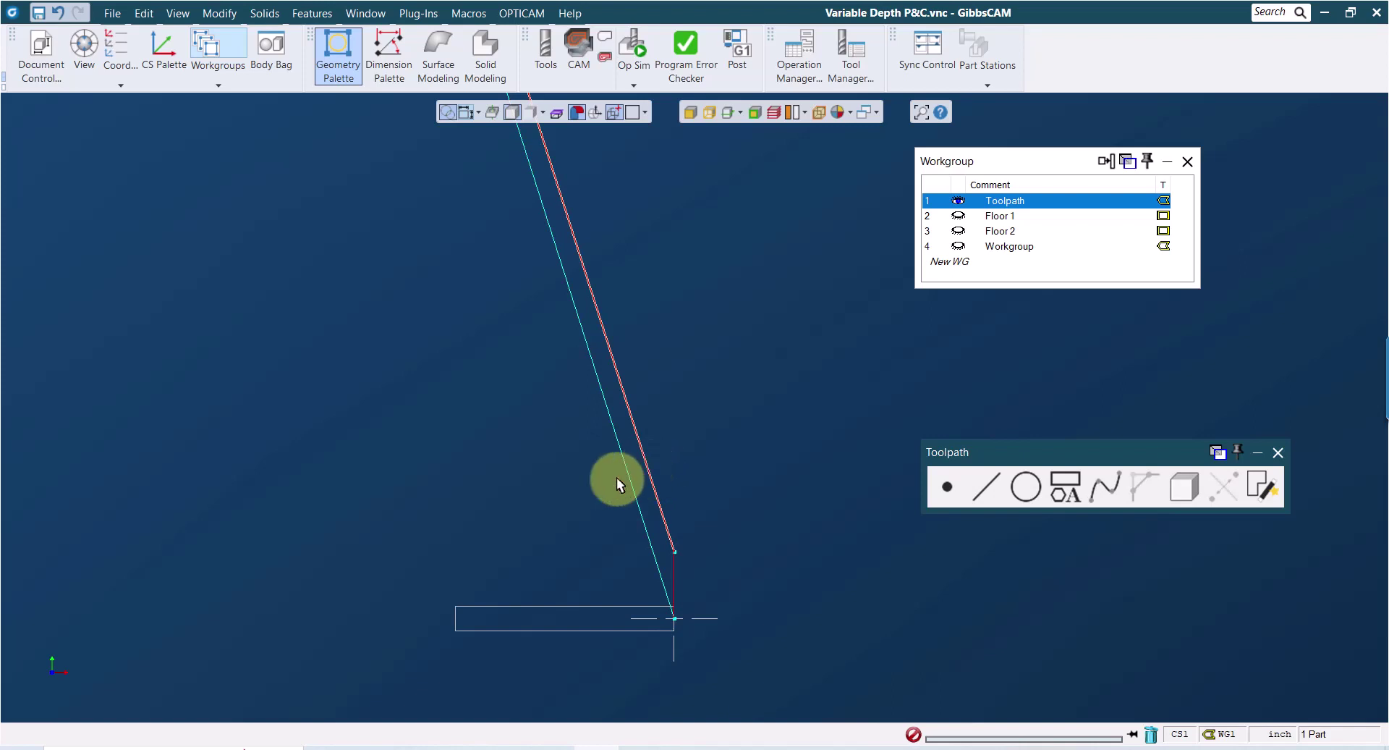
{"action": "left_click", "coordinate": [671, 576]}
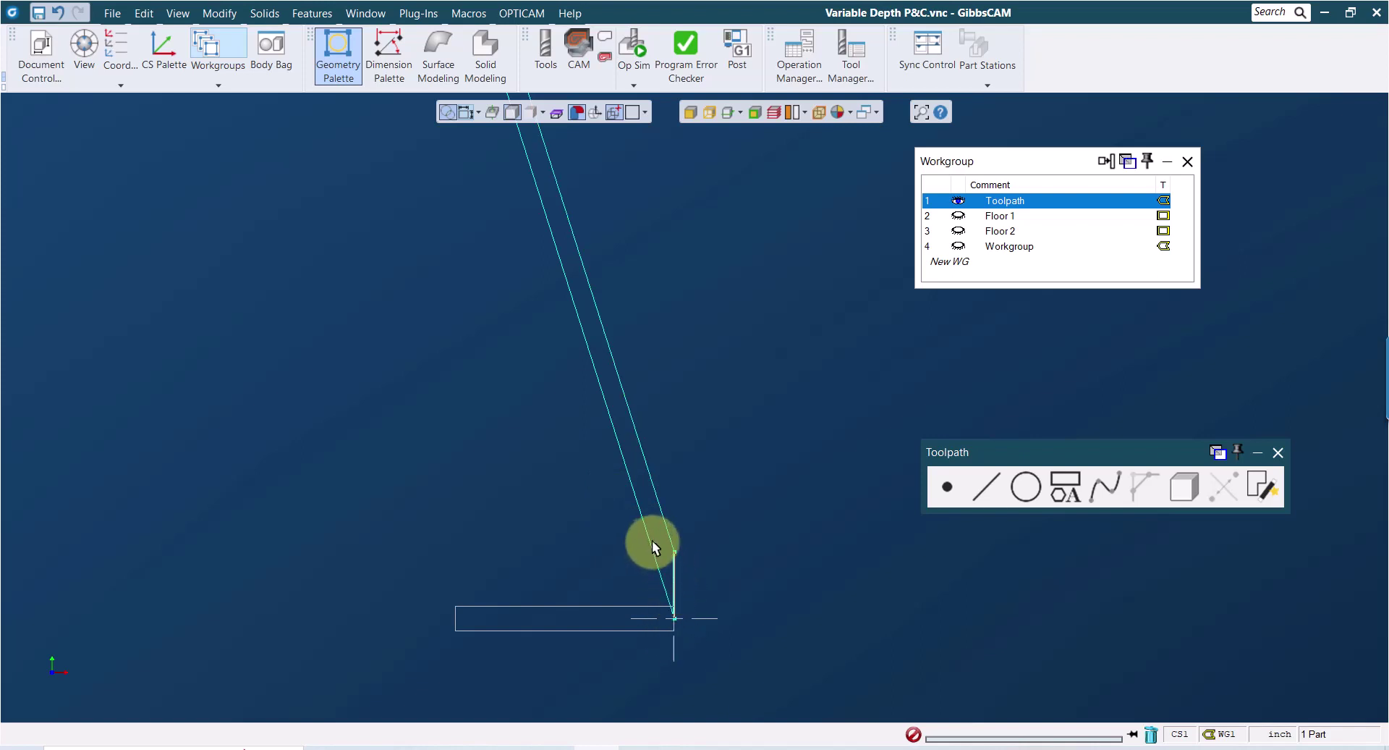
- Inspect the toolpath's top and lower-end geometry, then show it flat as a double wave
{"action": "scroll", "coordinate": [569, 511], "scroll_direction": "up", "scroll_amount": 5}
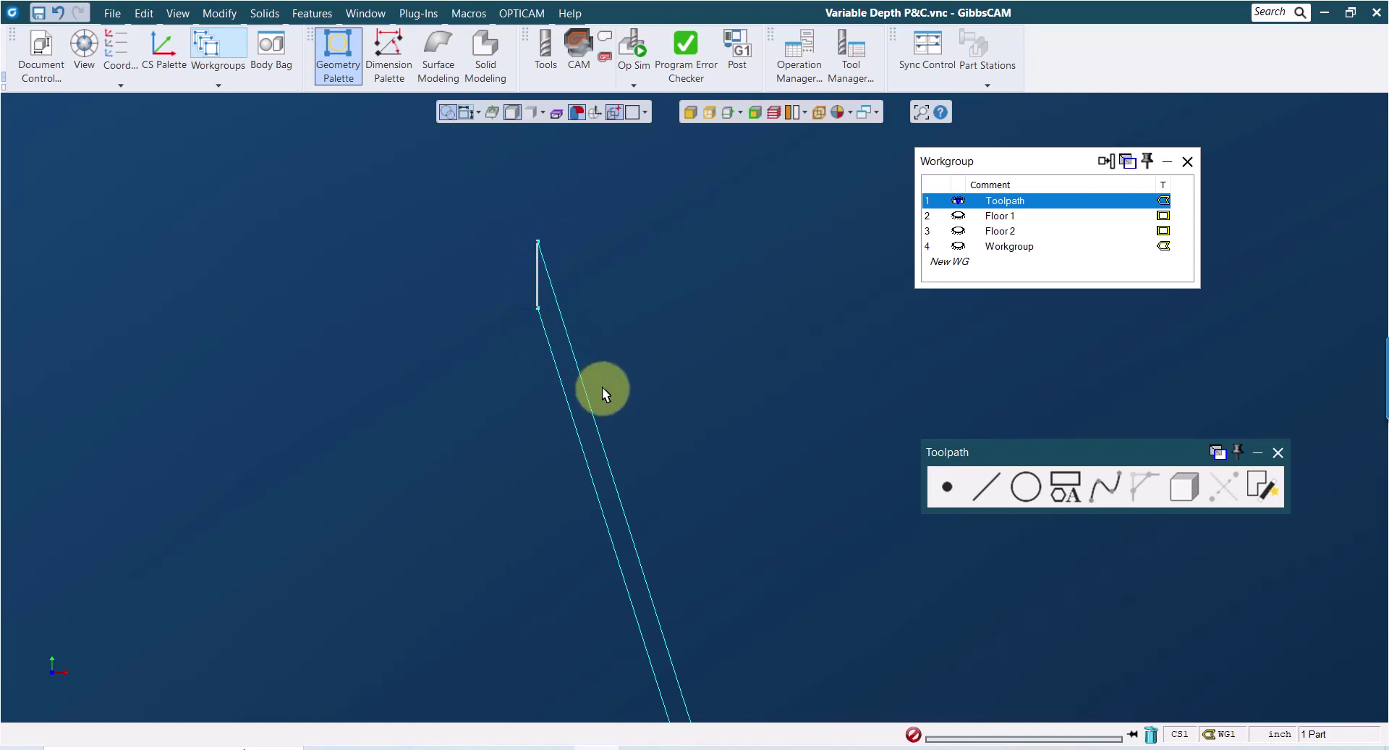
{"action": "scroll", "coordinate": [609, 423], "scroll_direction": "down", "scroll_amount": 3}
{"action": "left_click", "coordinate": [570, 355]}
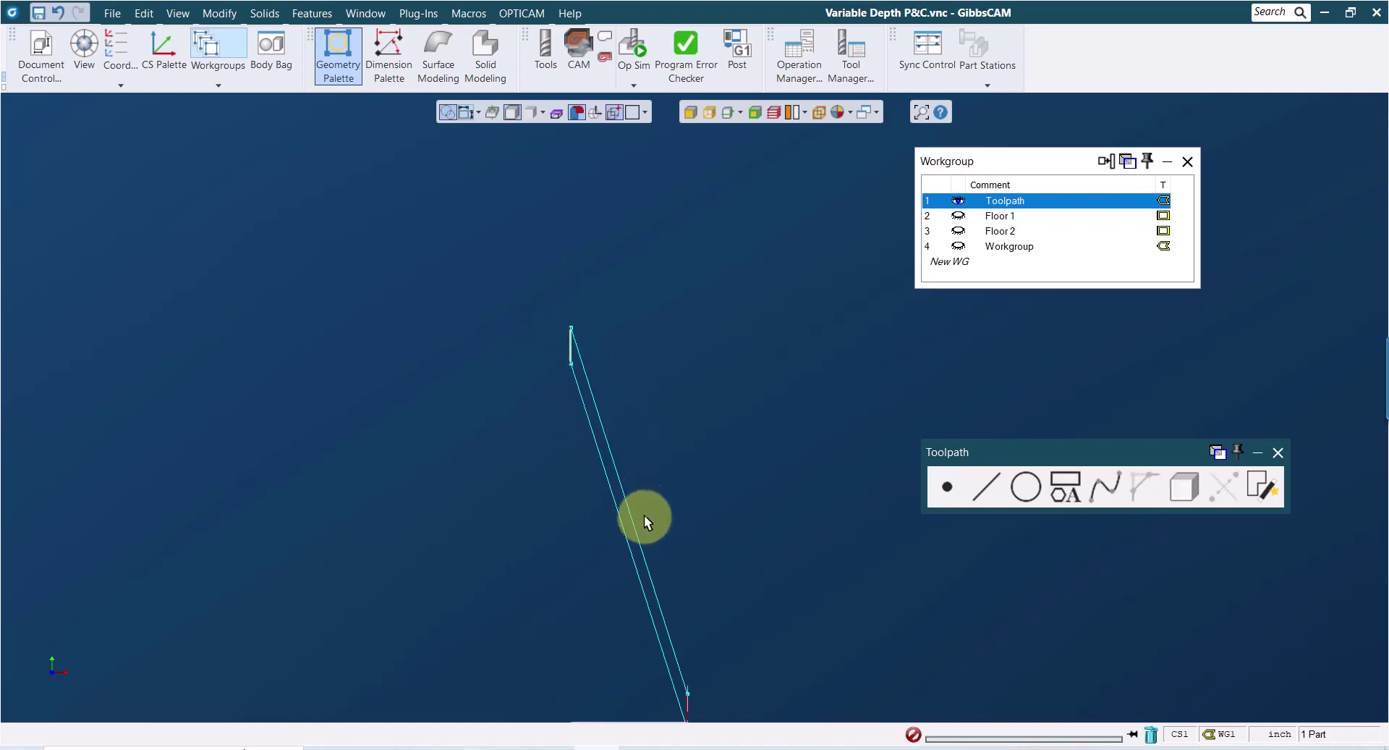
{"action": "middle_click_drag", "start_coordinate": [644, 514], "coordinate": [609, 420]}
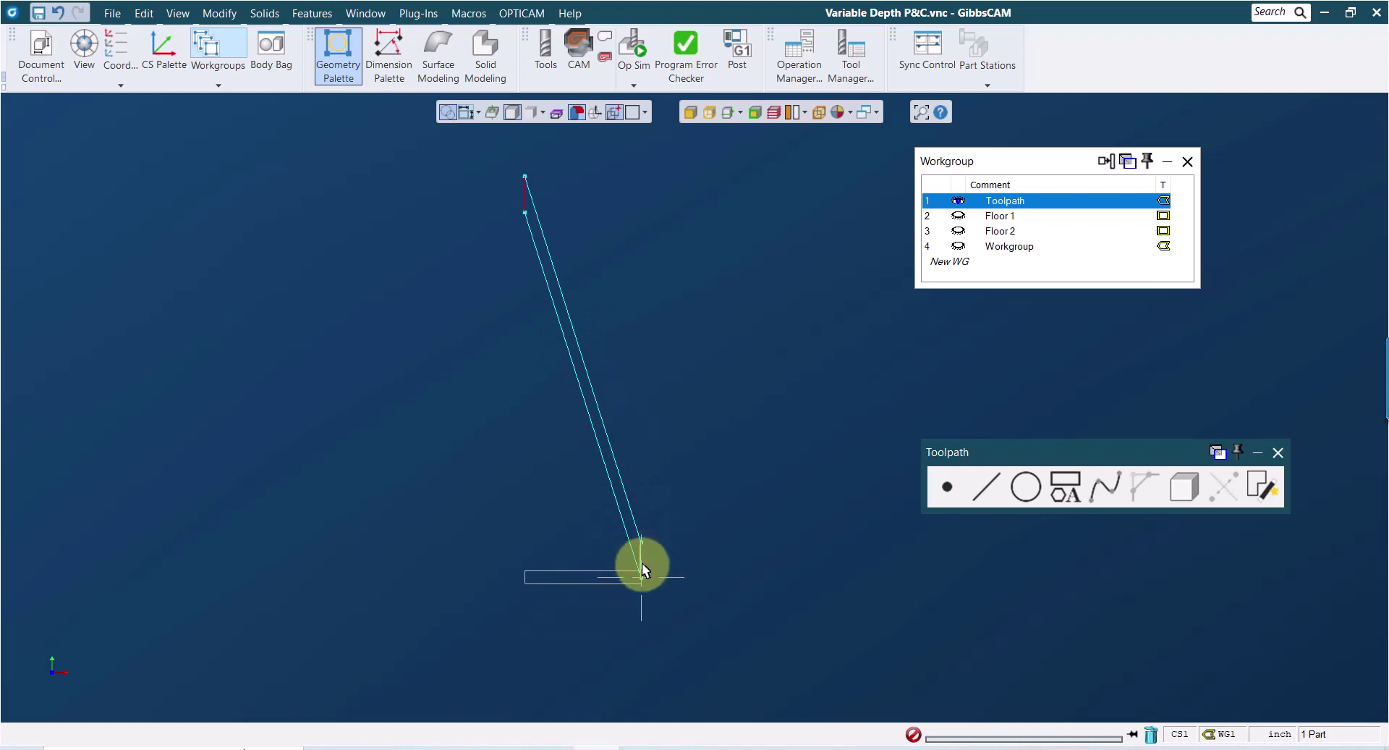
{"action": "left_click_drag", "start_coordinate": [692, 492], "coordinate": [597, 598]}
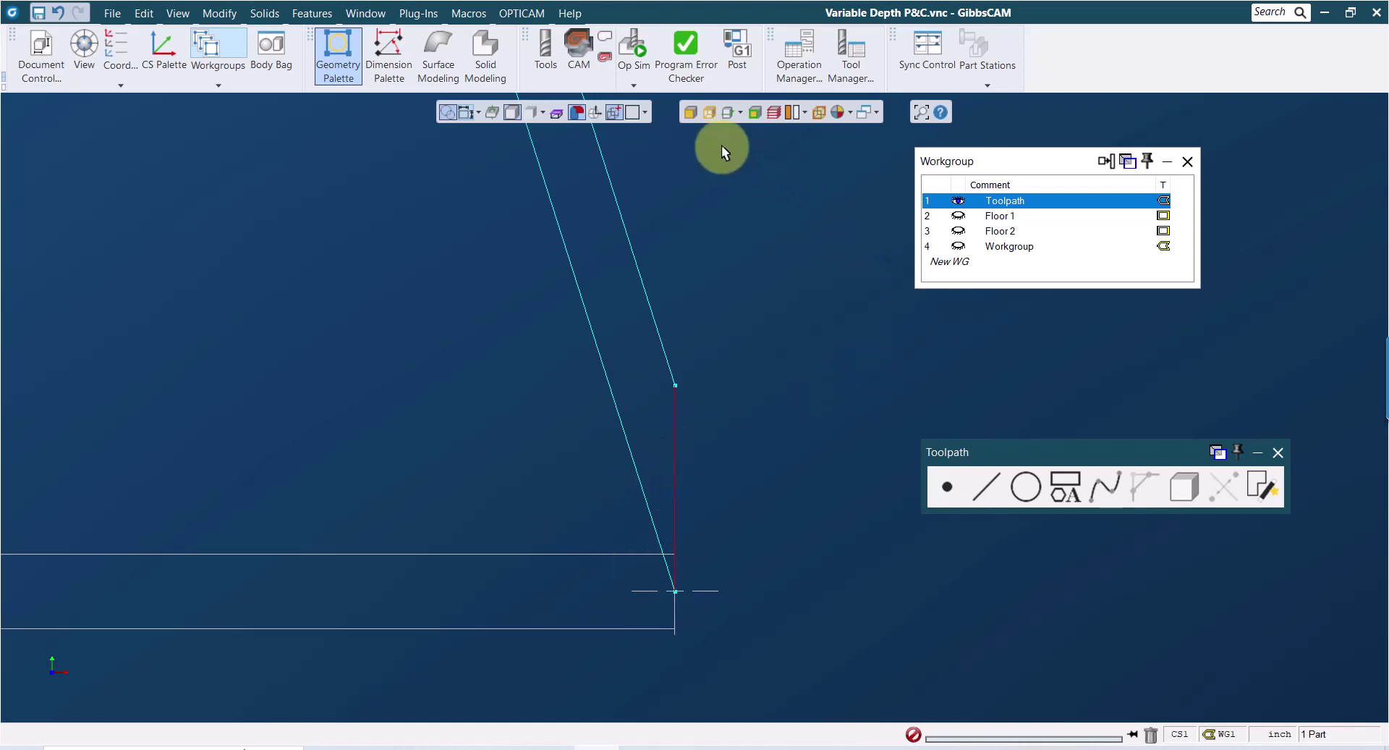
{"action": "left_click", "coordinate": [595, 111]}
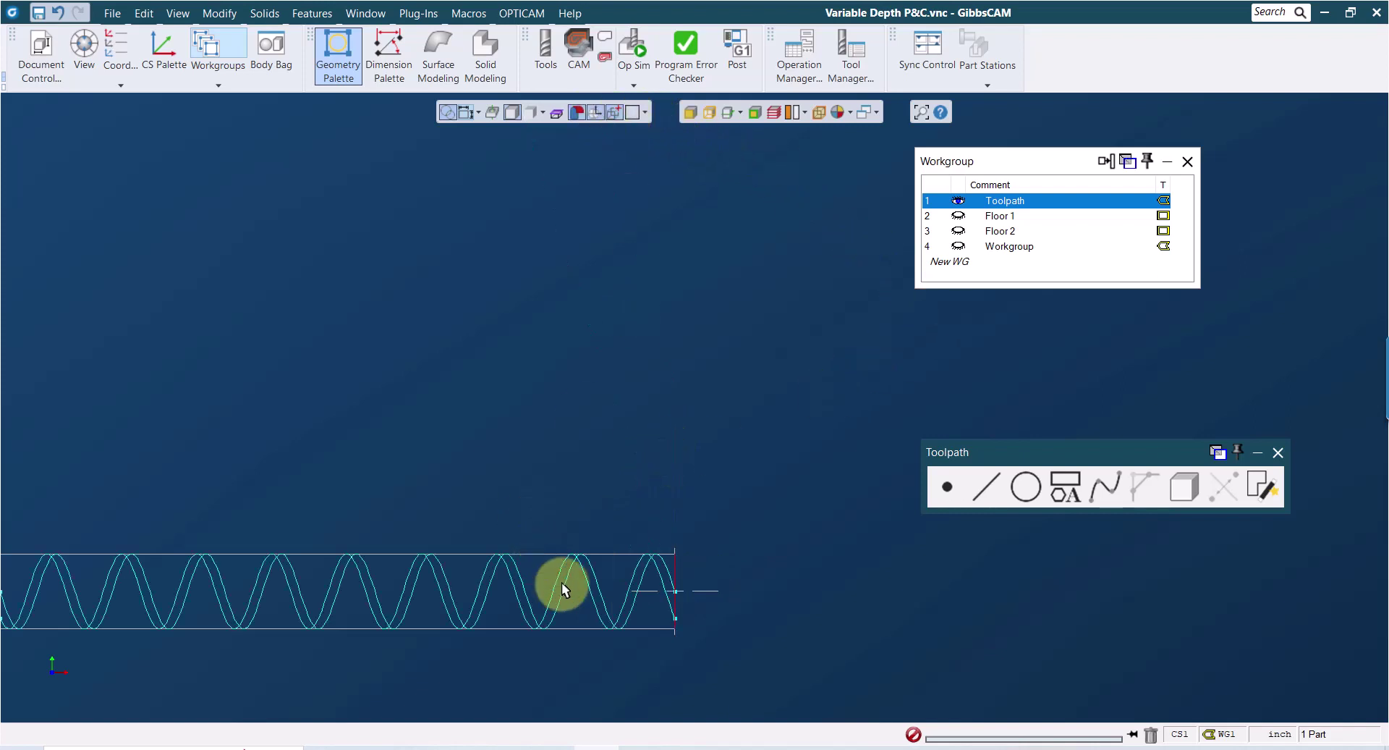
{"action": "middle_click_drag", "start_coordinate": [473, 640], "coordinate": [649, 610]}
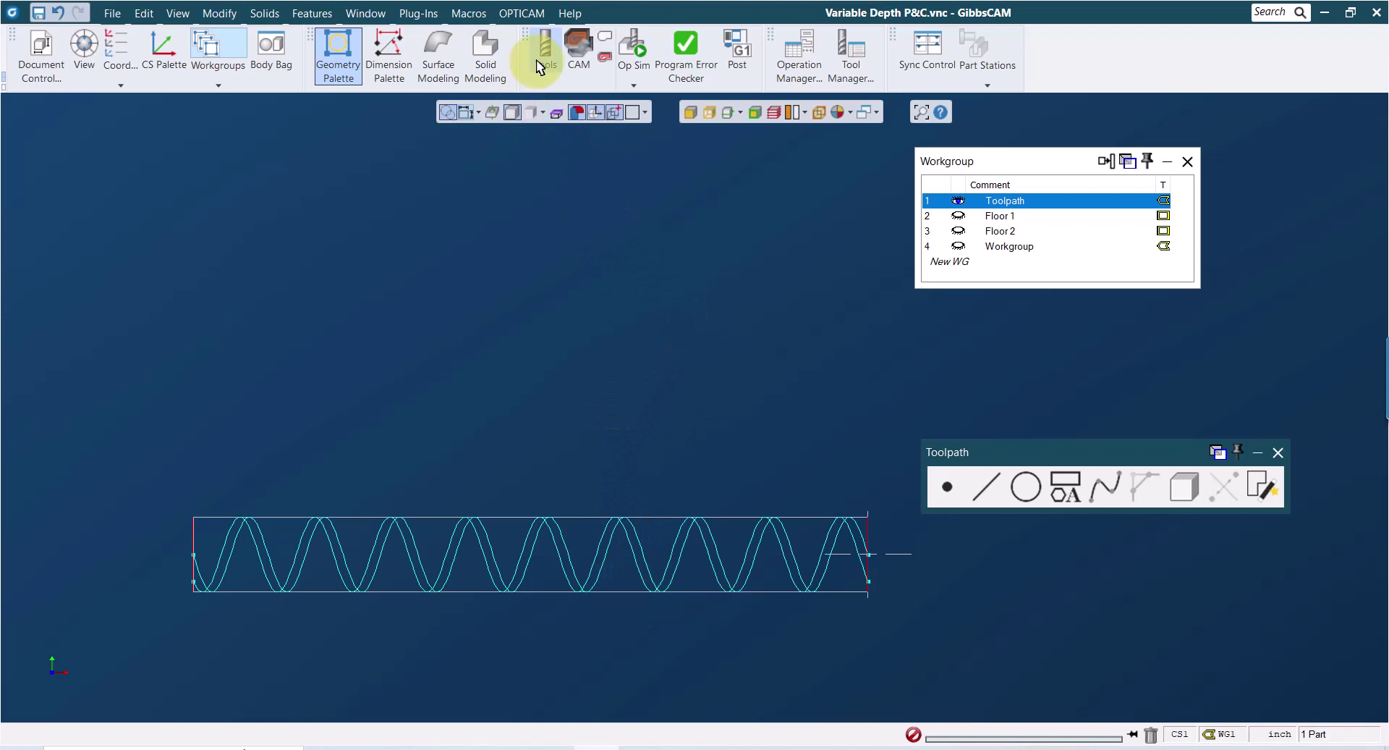
{"action": "left_click", "coordinate": [633, 43]}
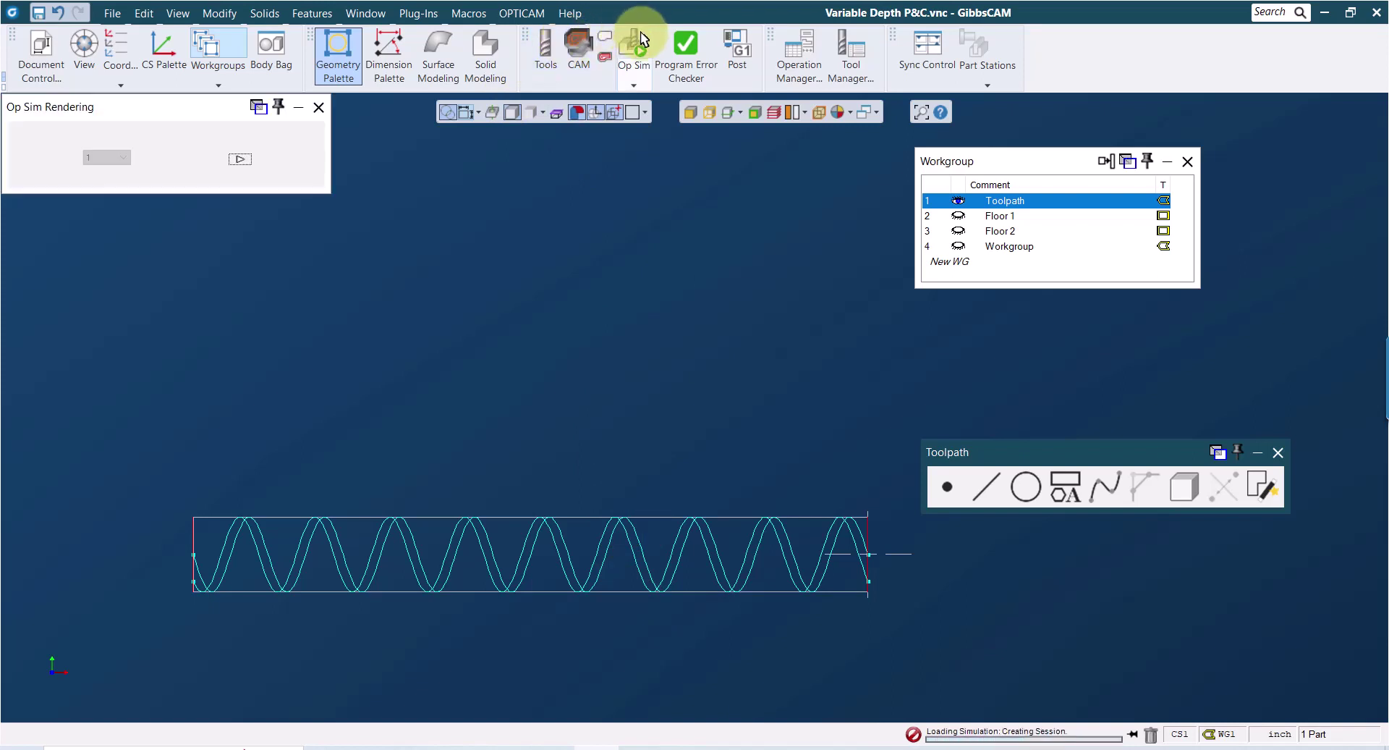
{"action": "left_click", "coordinate": [241, 159]}
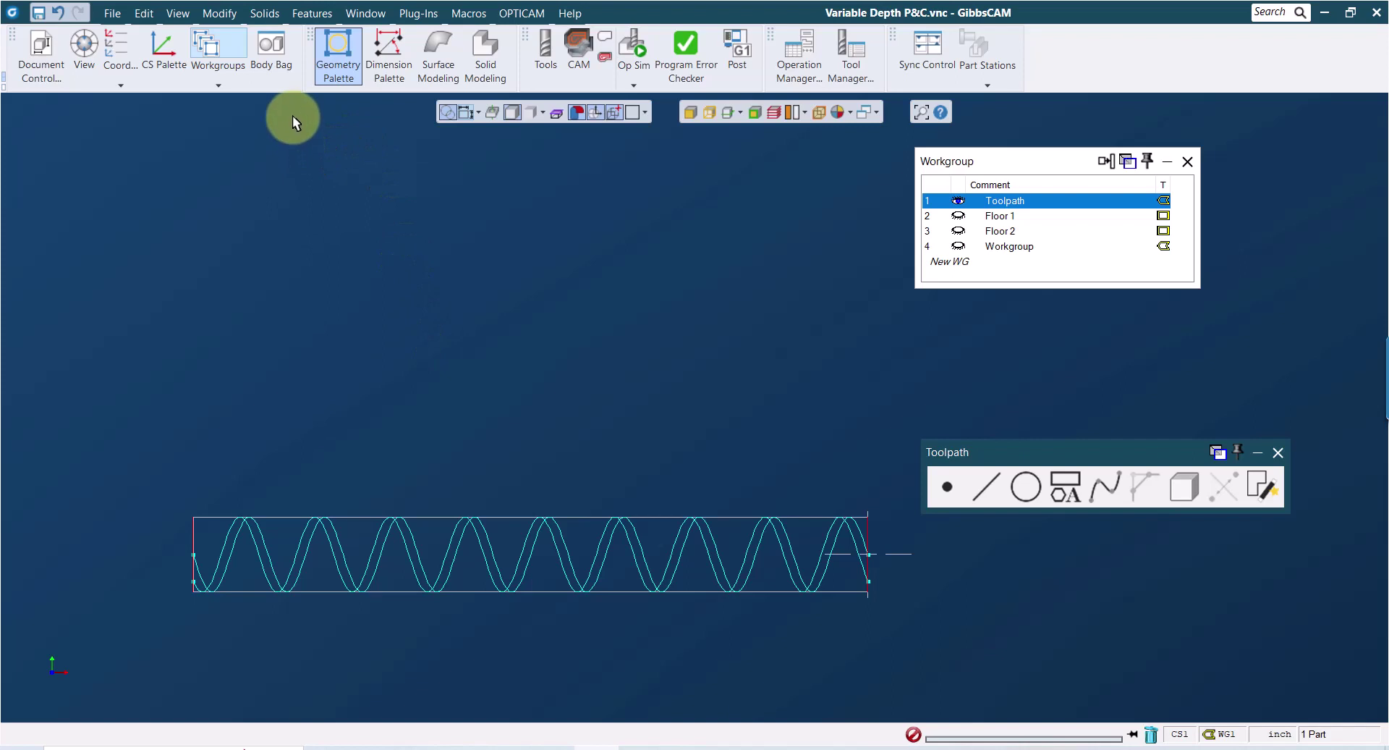
- Retrieve Revolve(8) from the Body Bag so the tapered shaft sits beneath the wave
{"action": "left_click", "coordinate": [271, 50]}
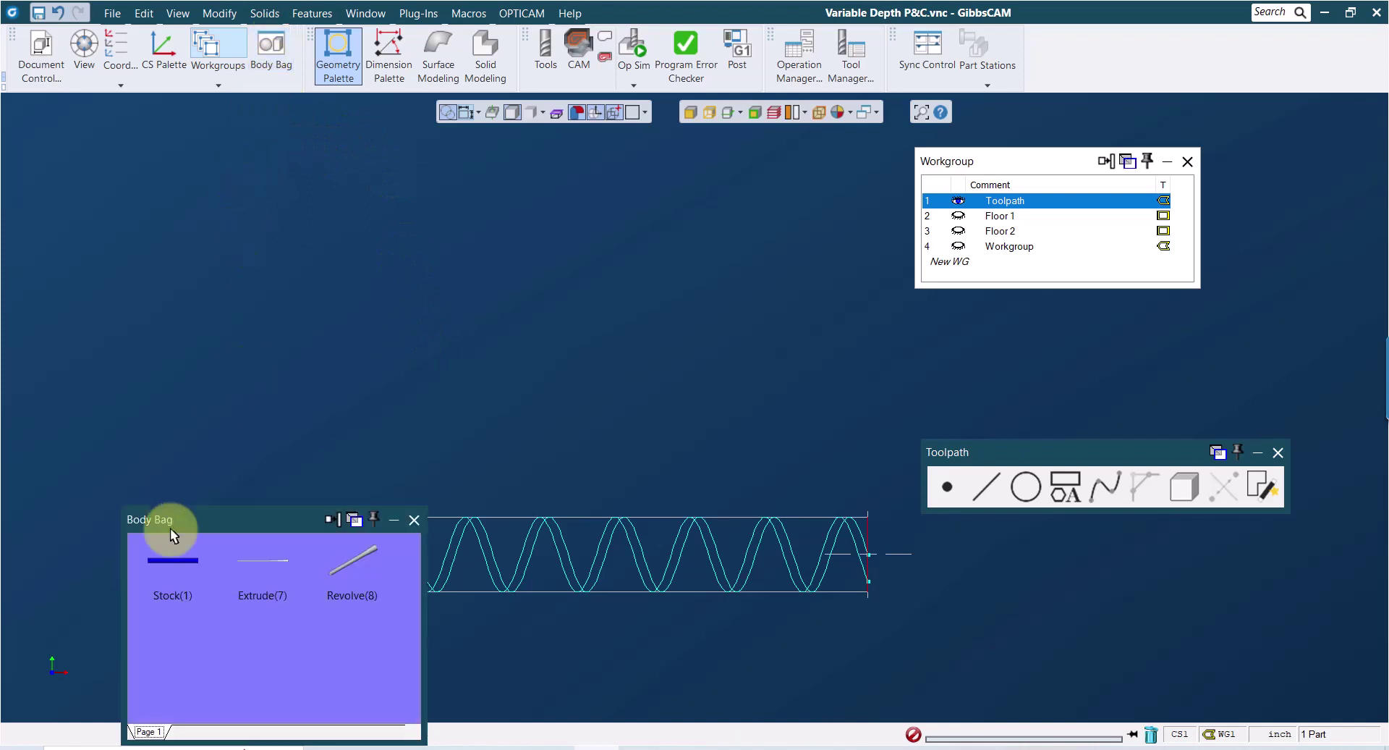
{"action": "double_click", "coordinate": [365, 557]}
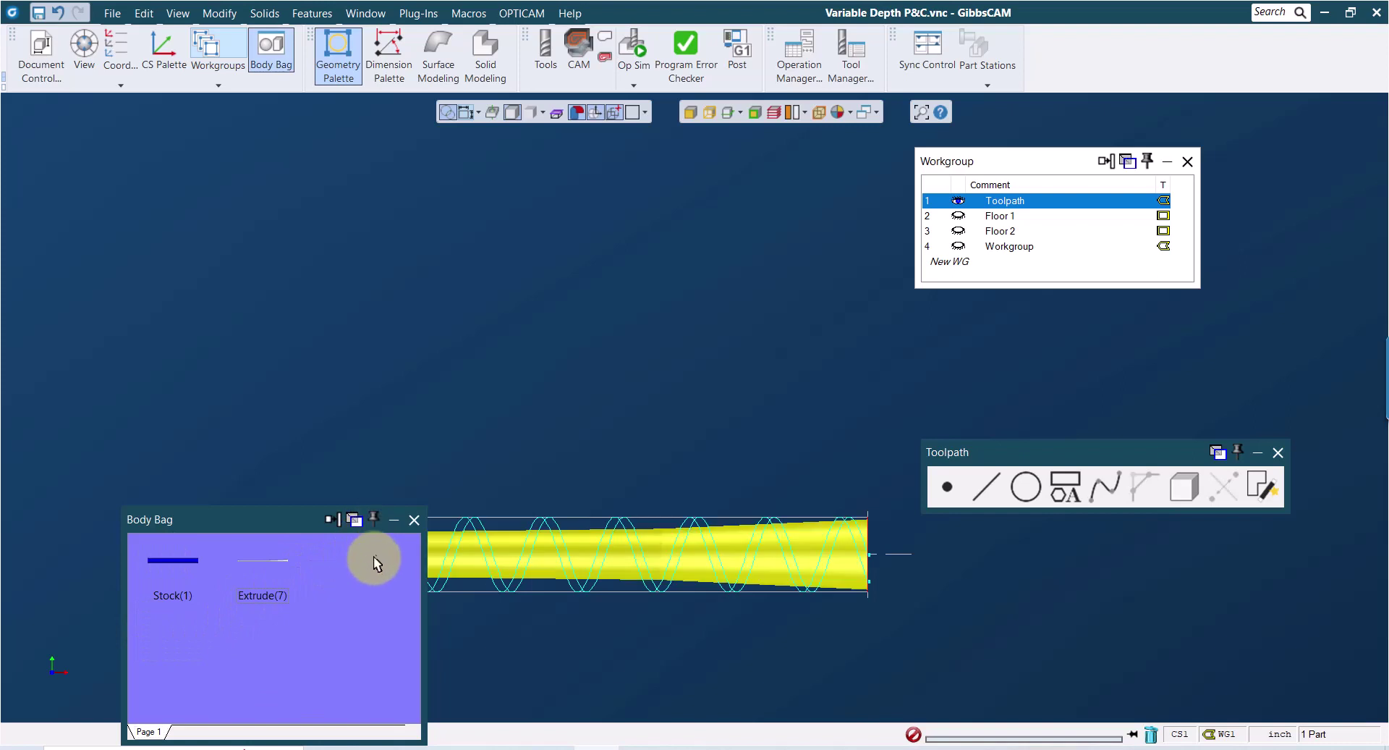
{"action": "left_click", "coordinate": [414, 519]}
{"action": "left_click", "coordinate": [432, 574]}
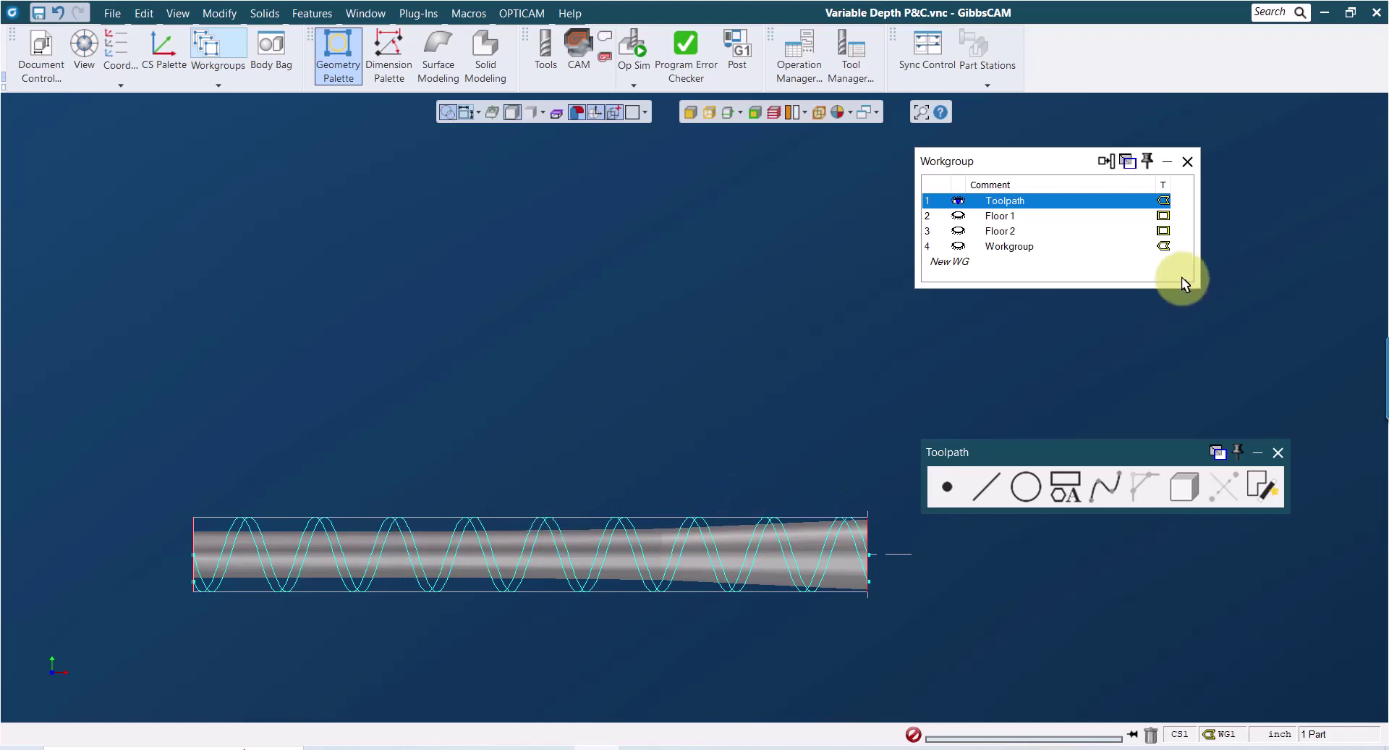
- Create a roughing process for tool 1 on the tapered solid, reviewing its Solids and Rotate settings
{"action": "left_click", "coordinate": [558, 48]}
{"action": "left_click", "coordinate": [579, 47]}
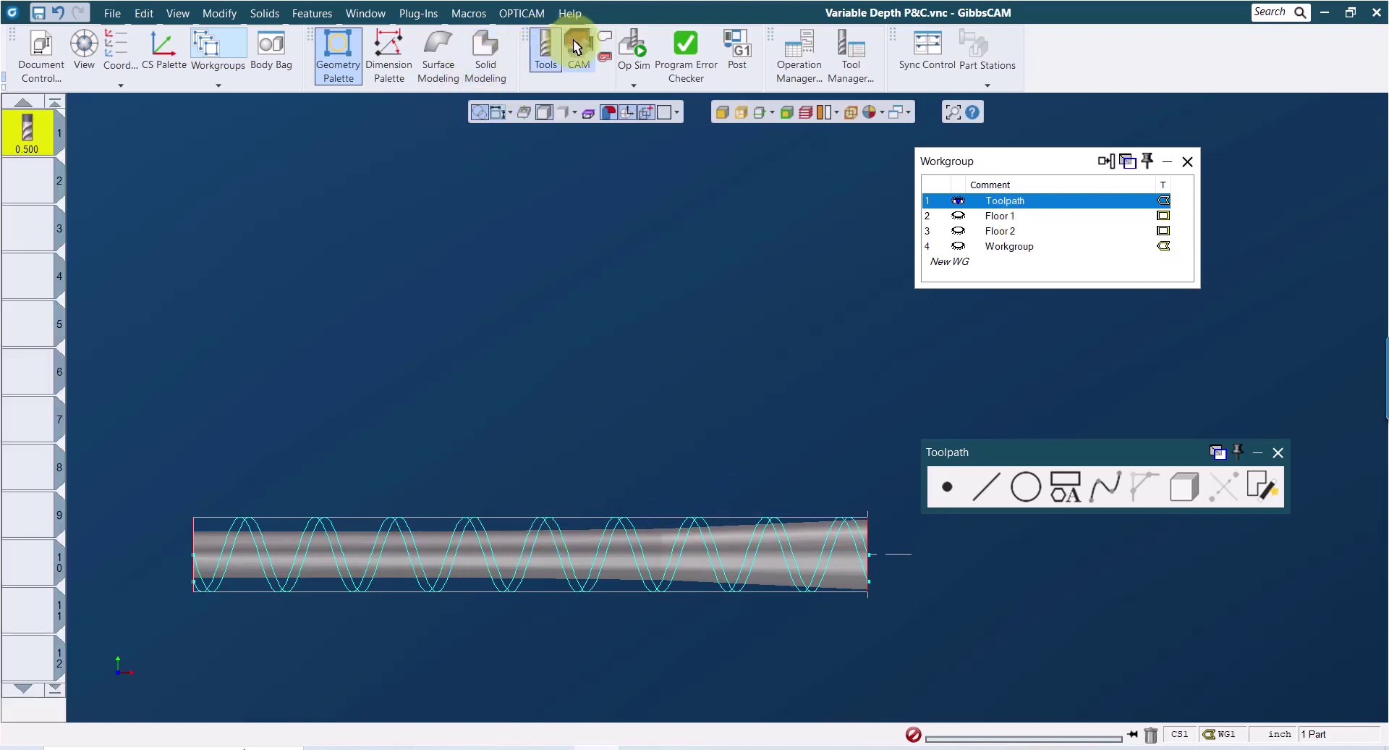
{"action": "left_click", "coordinate": [1364, 163]}
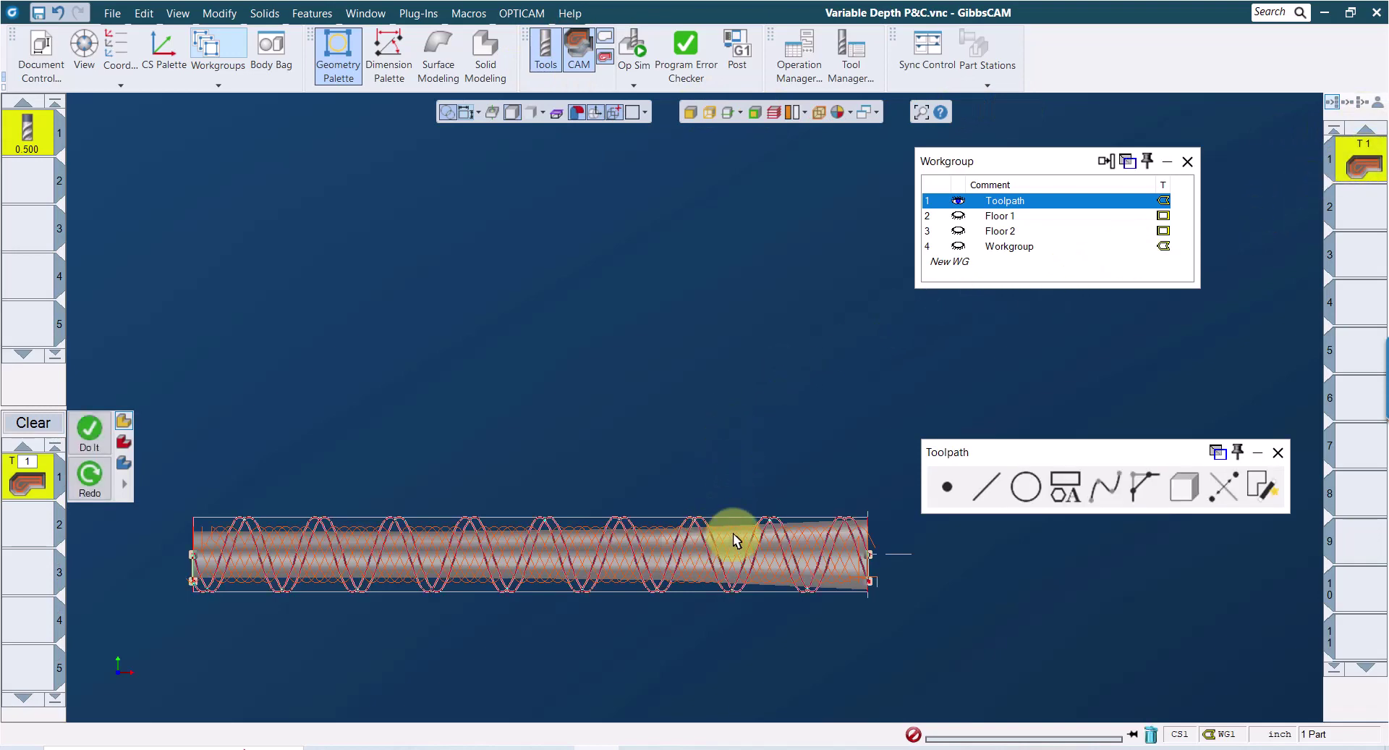
{"action": "left_click", "coordinate": [699, 554]}
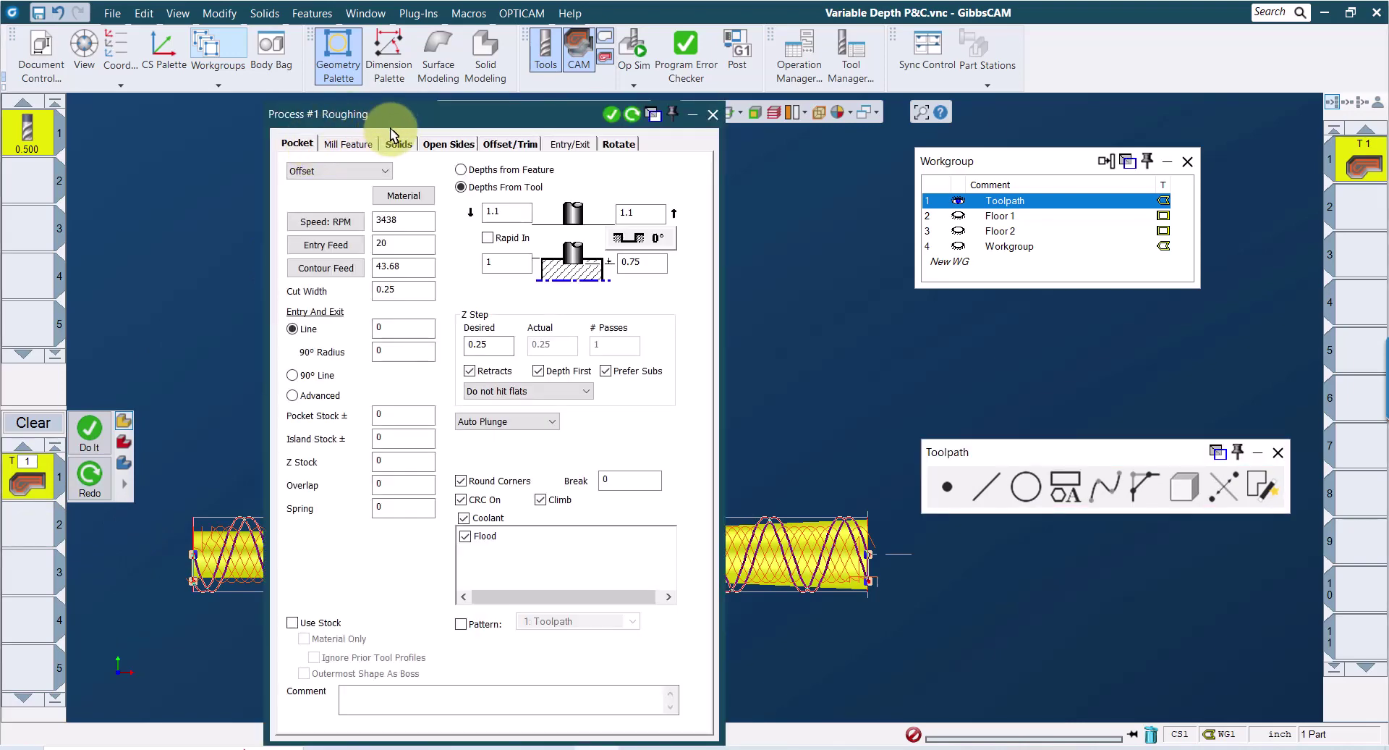
{"action": "left_click", "coordinate": [398, 144]}
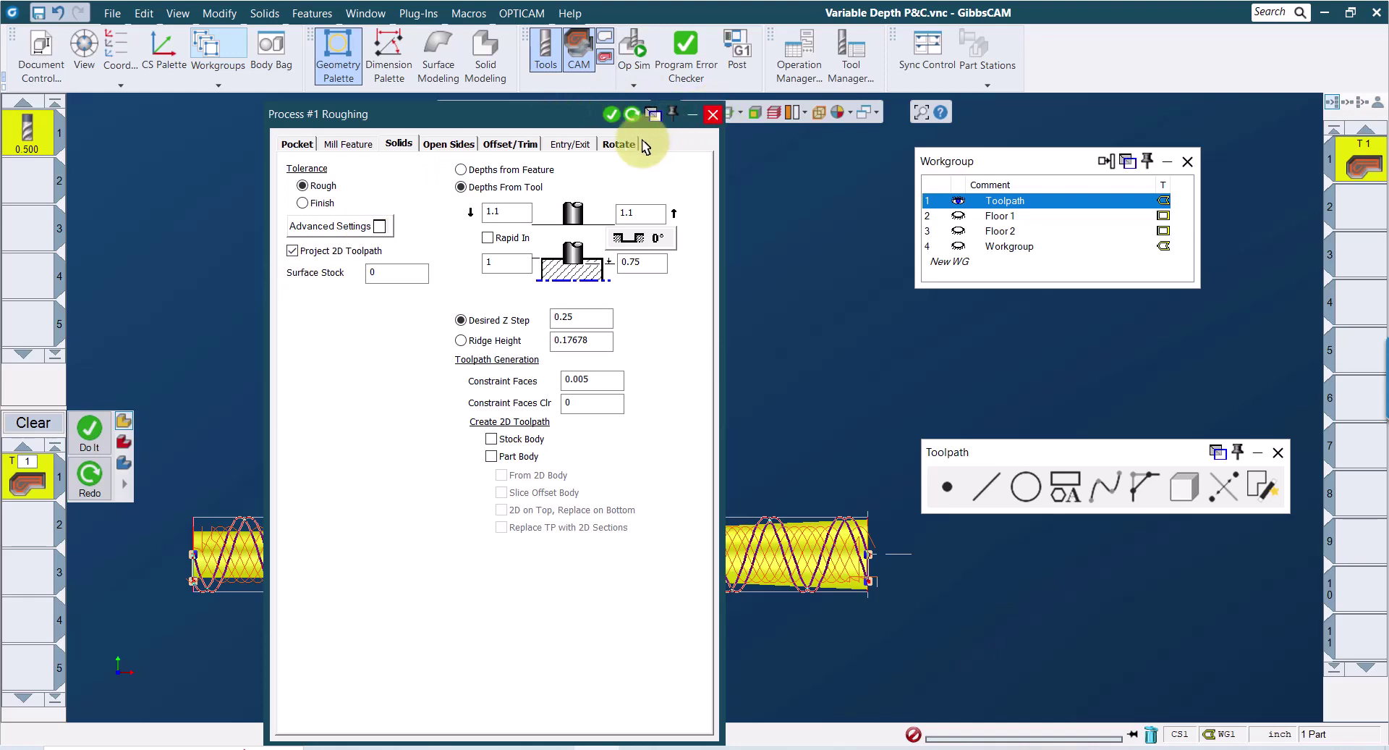
{"action": "left_click", "coordinate": [620, 144]}
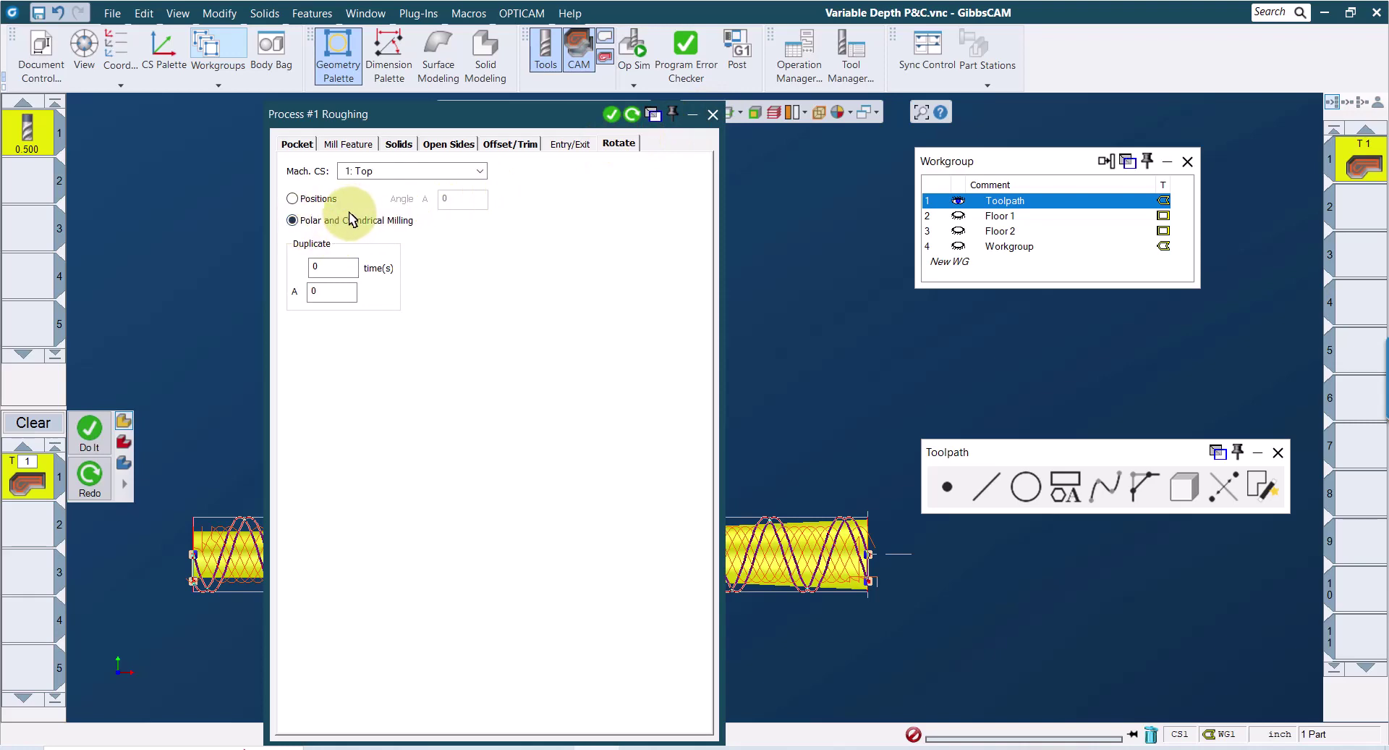
{"action": "left_click", "coordinate": [713, 114]}
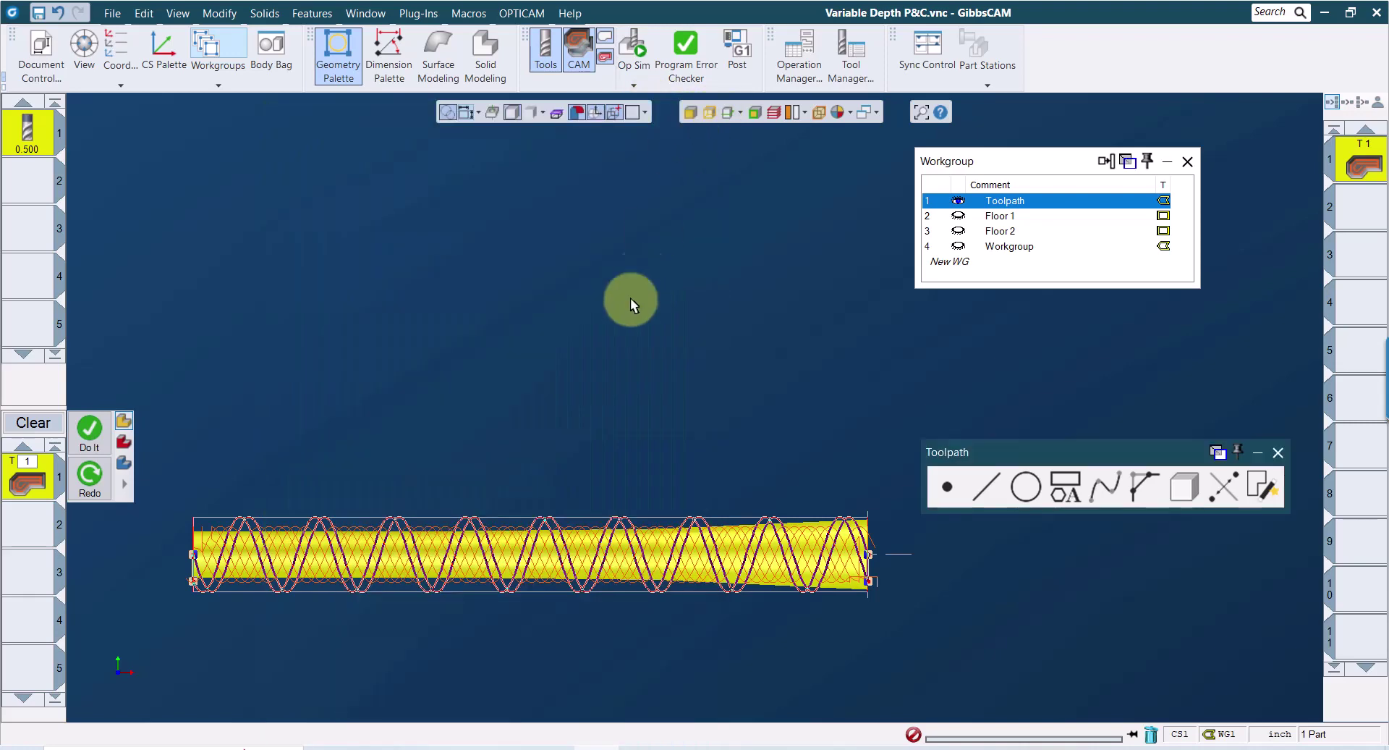
- Reopen the roughing process and enter -.5 as the stock allowance
{"action": "right_click", "coordinate": [565, 327]}
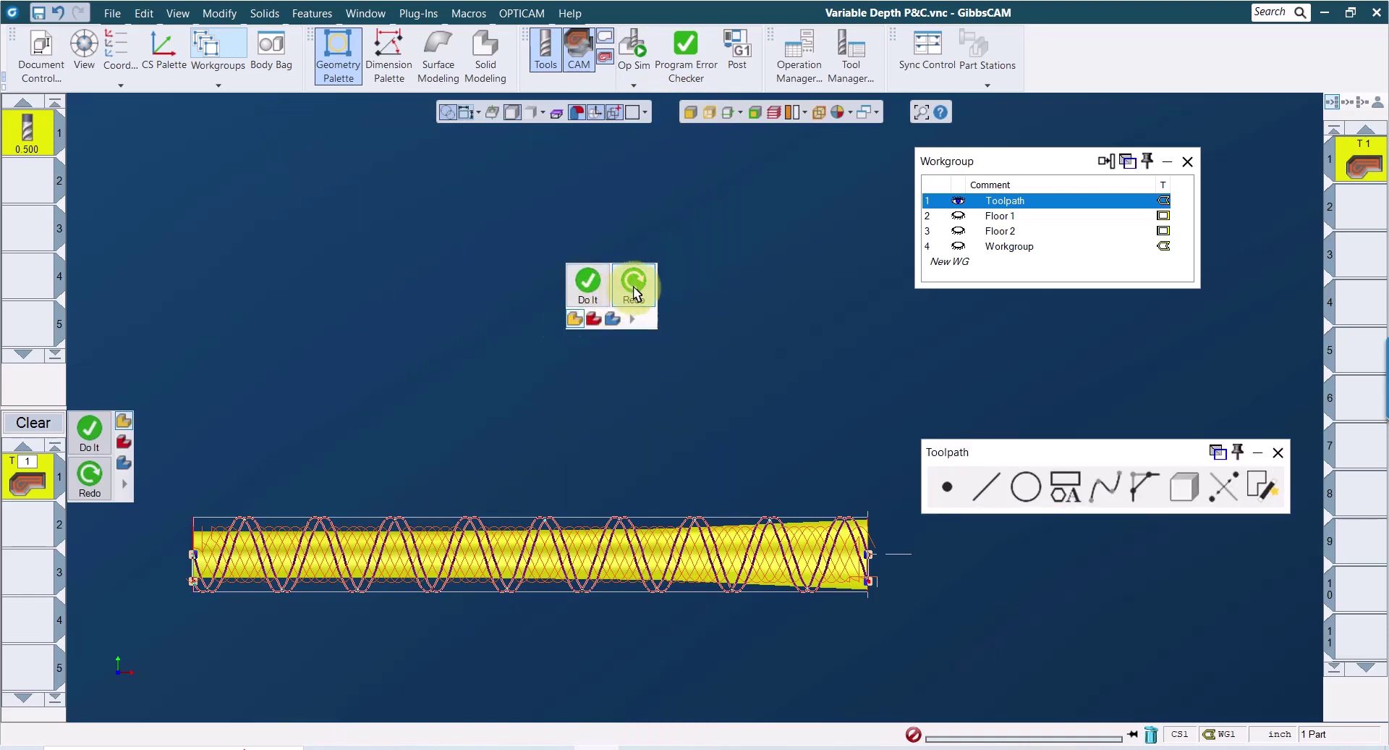
{"action": "left_click", "coordinate": [363, 353]}
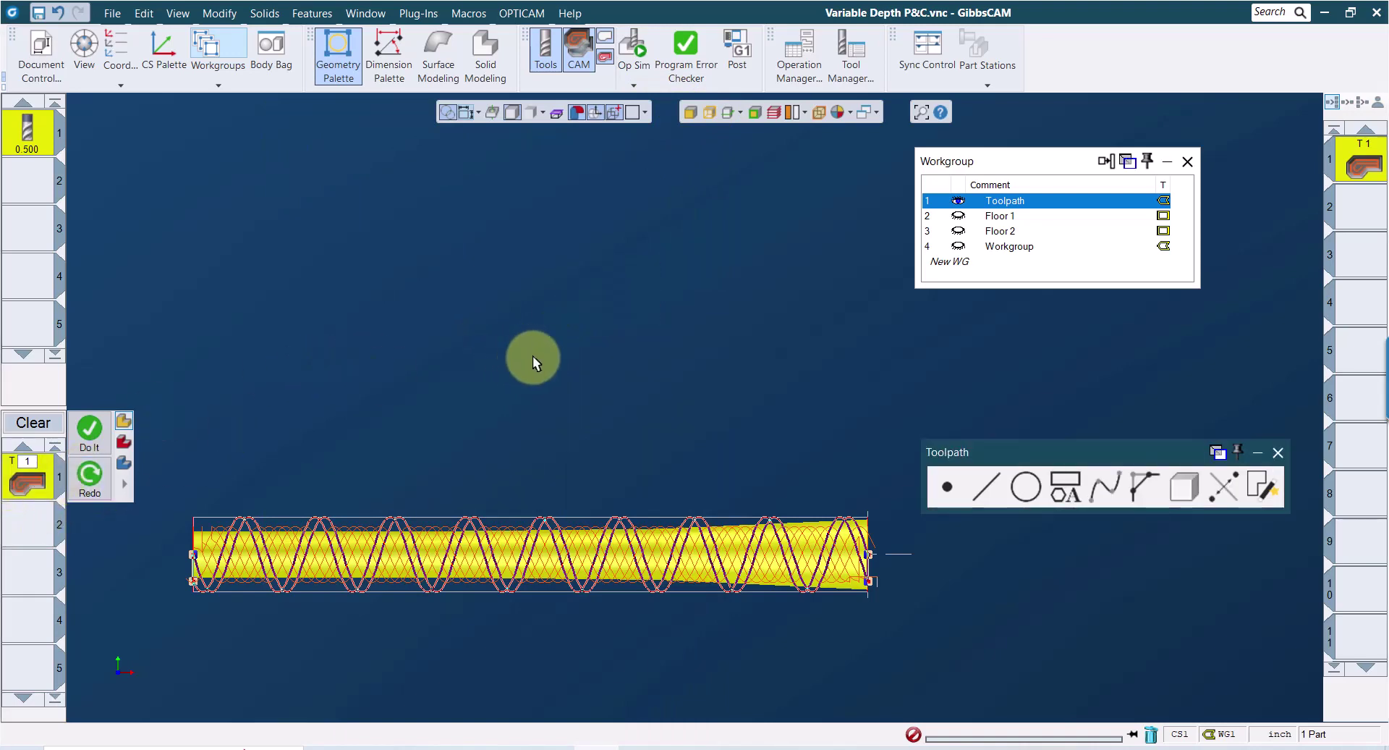
{"action": "left_click", "coordinate": [570, 355]}
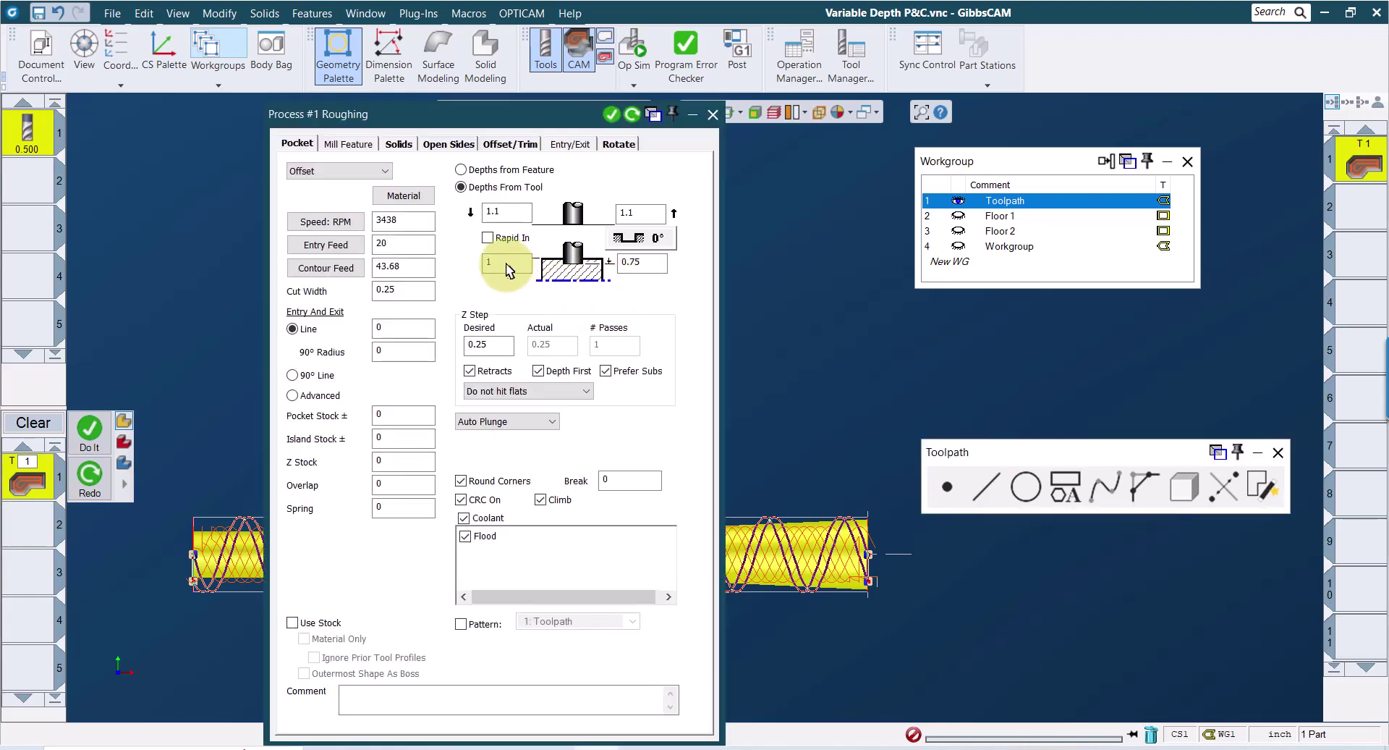
{"action": "left_click", "coordinate": [500, 262]}
{"action": "left_click", "coordinate": [655, 261]}
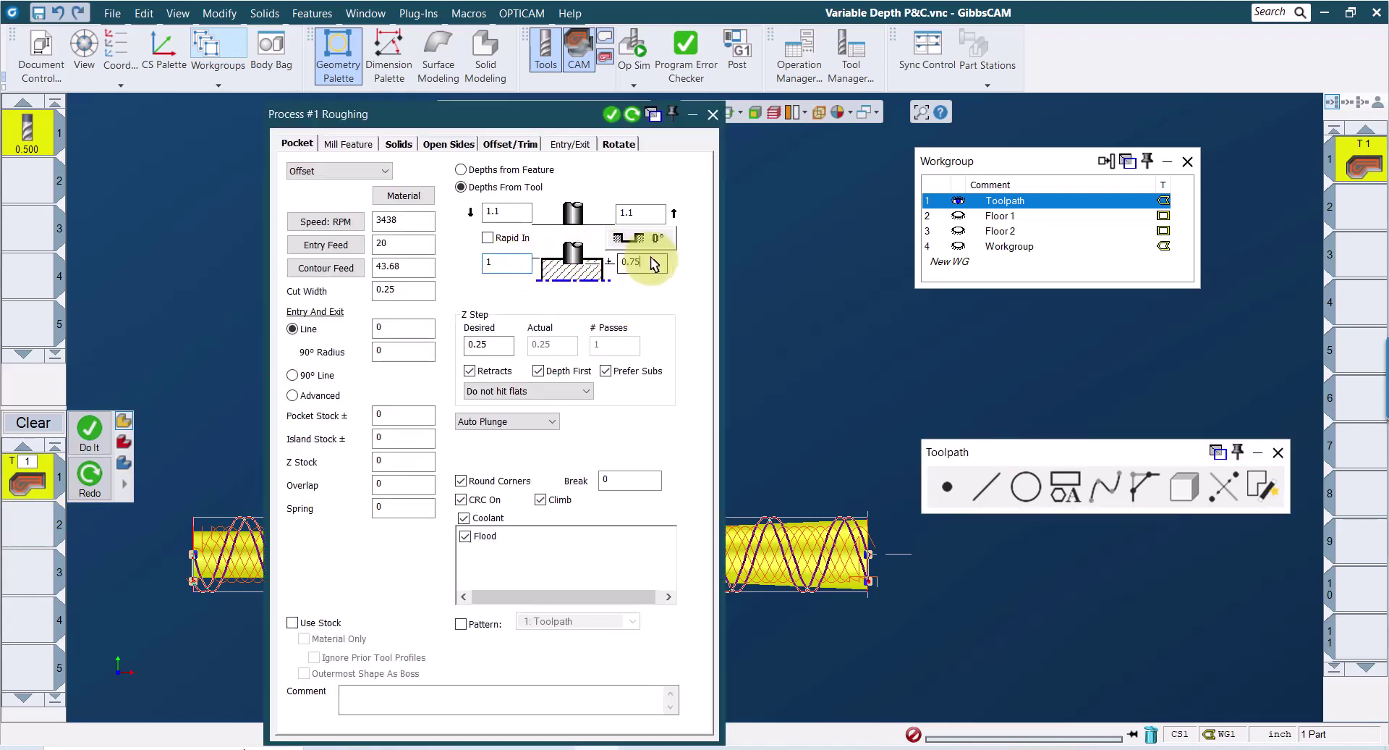
{"action": "type", "text": "-.5"}
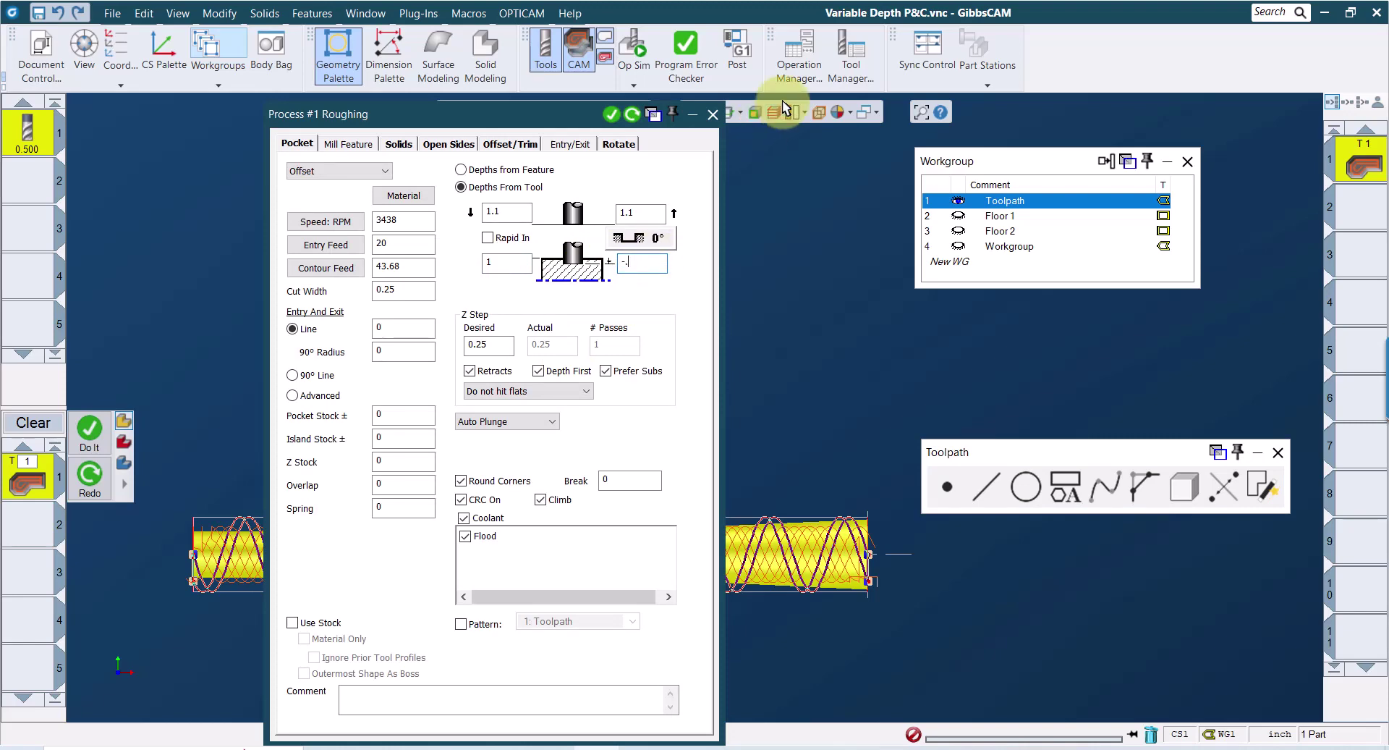
{"action": "left_click", "coordinate": [713, 115]}
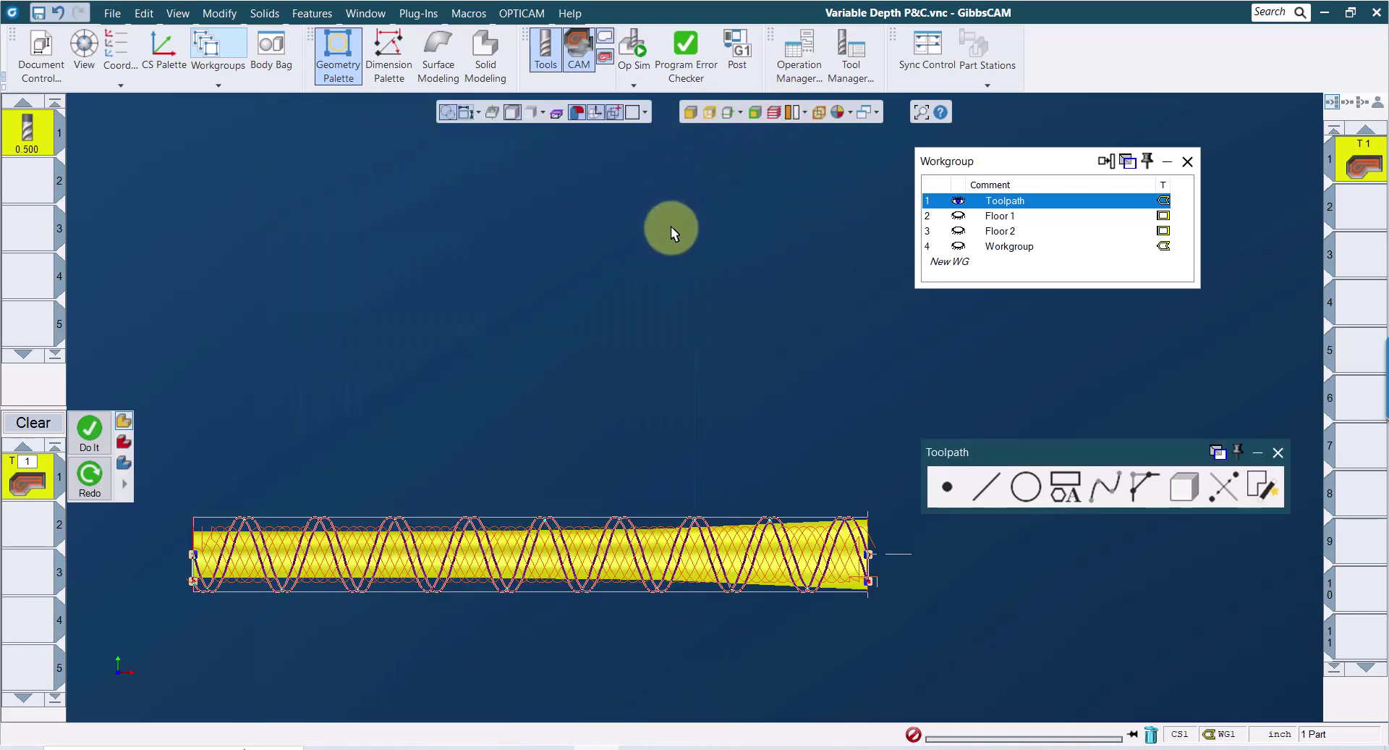
- Redo the roughing toolpath, hide the cutter display, and view the helical passes in isometric
{"action": "right_click", "coordinate": [709, 201]}
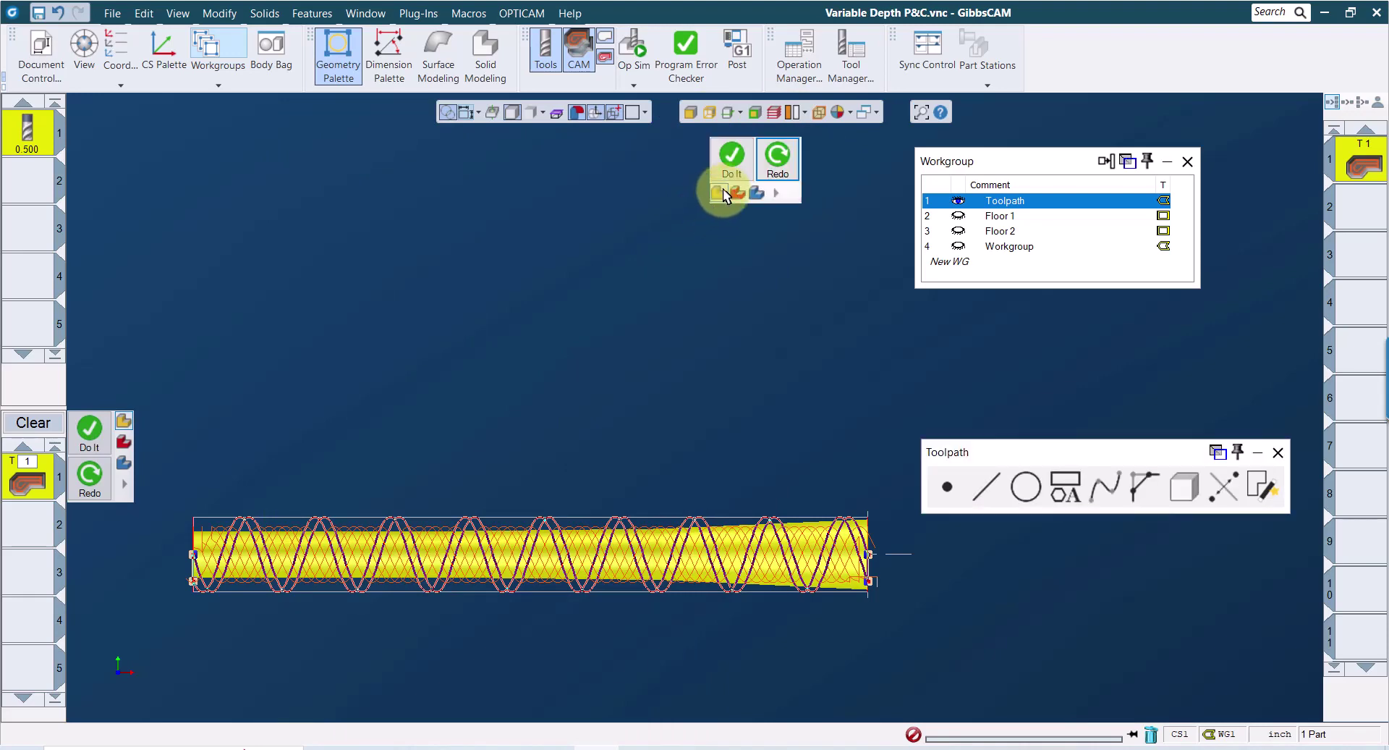
{"action": "left_click", "coordinate": [771, 163]}
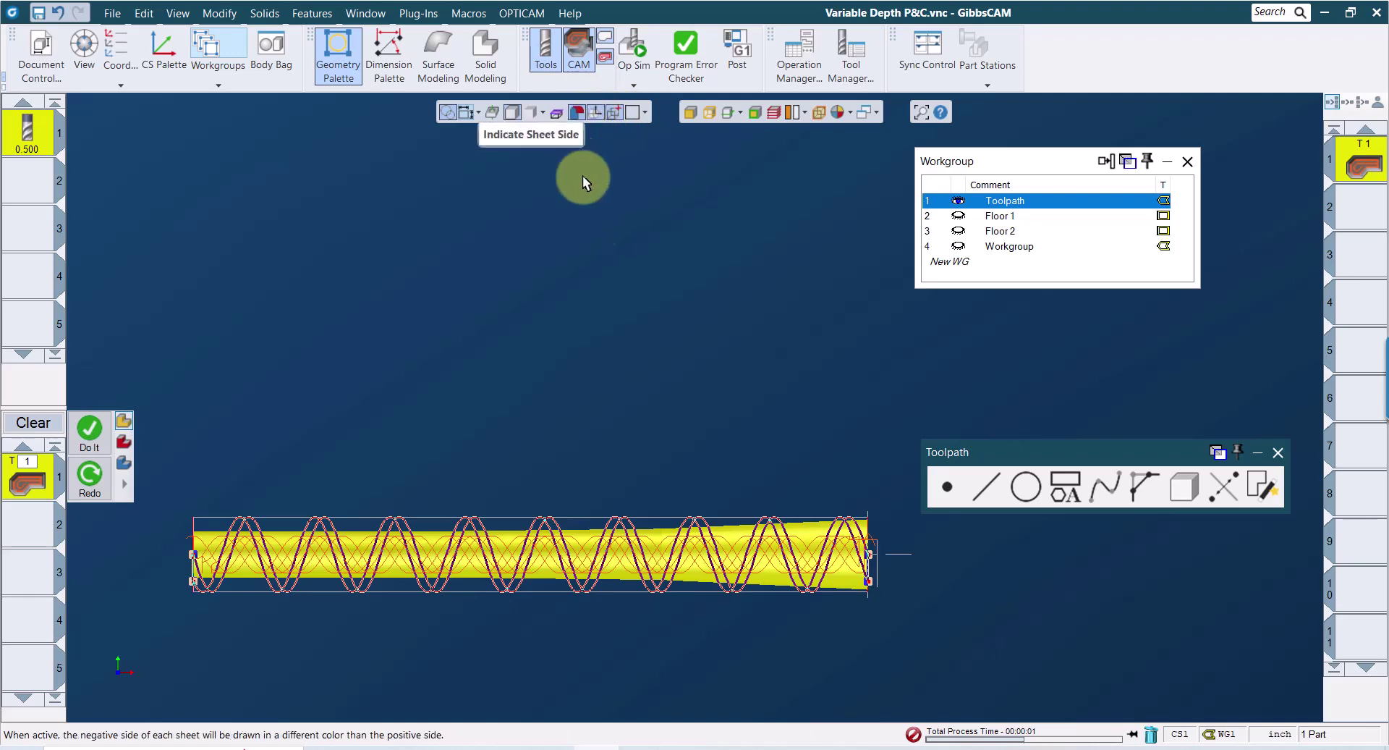
{"action": "left_click", "coordinate": [611, 112]}
{"action": "scroll", "coordinate": [698, 419], "scroll_direction": "down", "scroll_amount": 3}
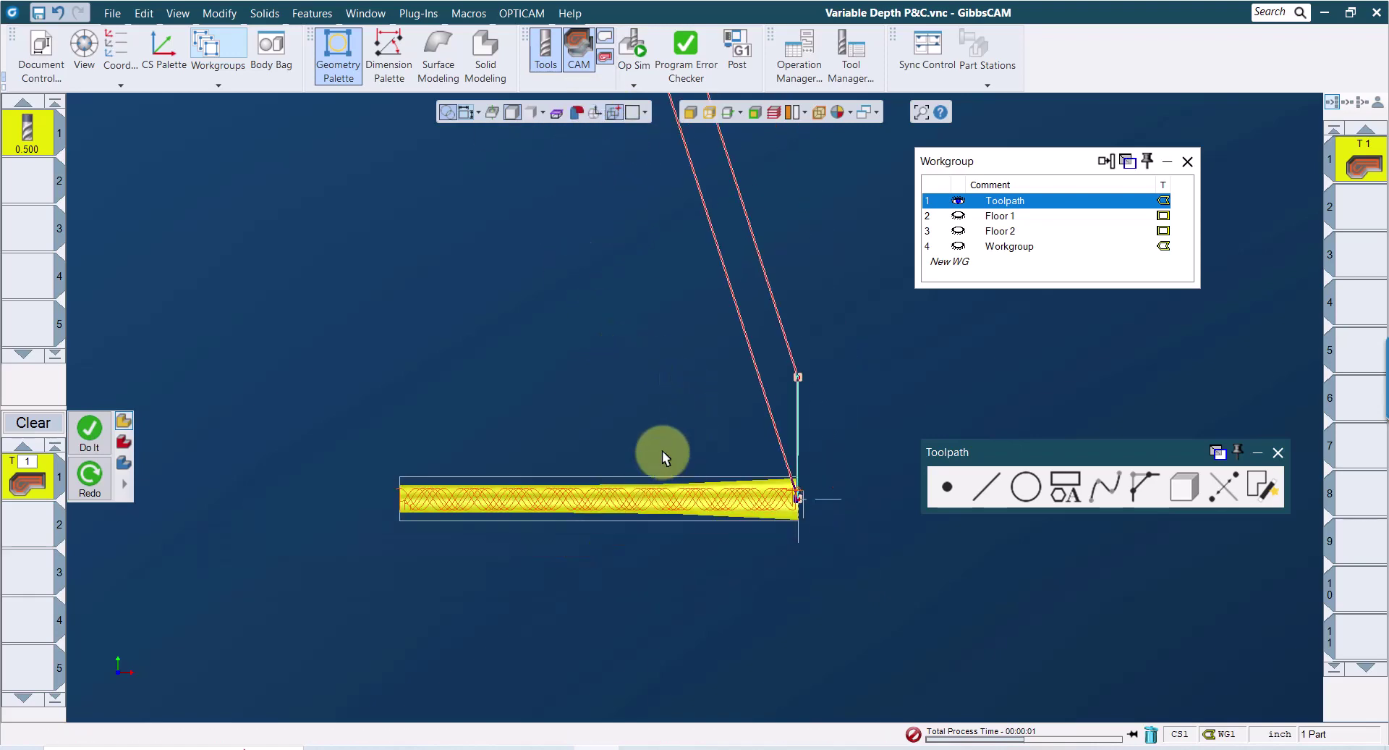
{"action": "middle_click_drag", "start_coordinate": [723, 393], "coordinate": [676, 506]}
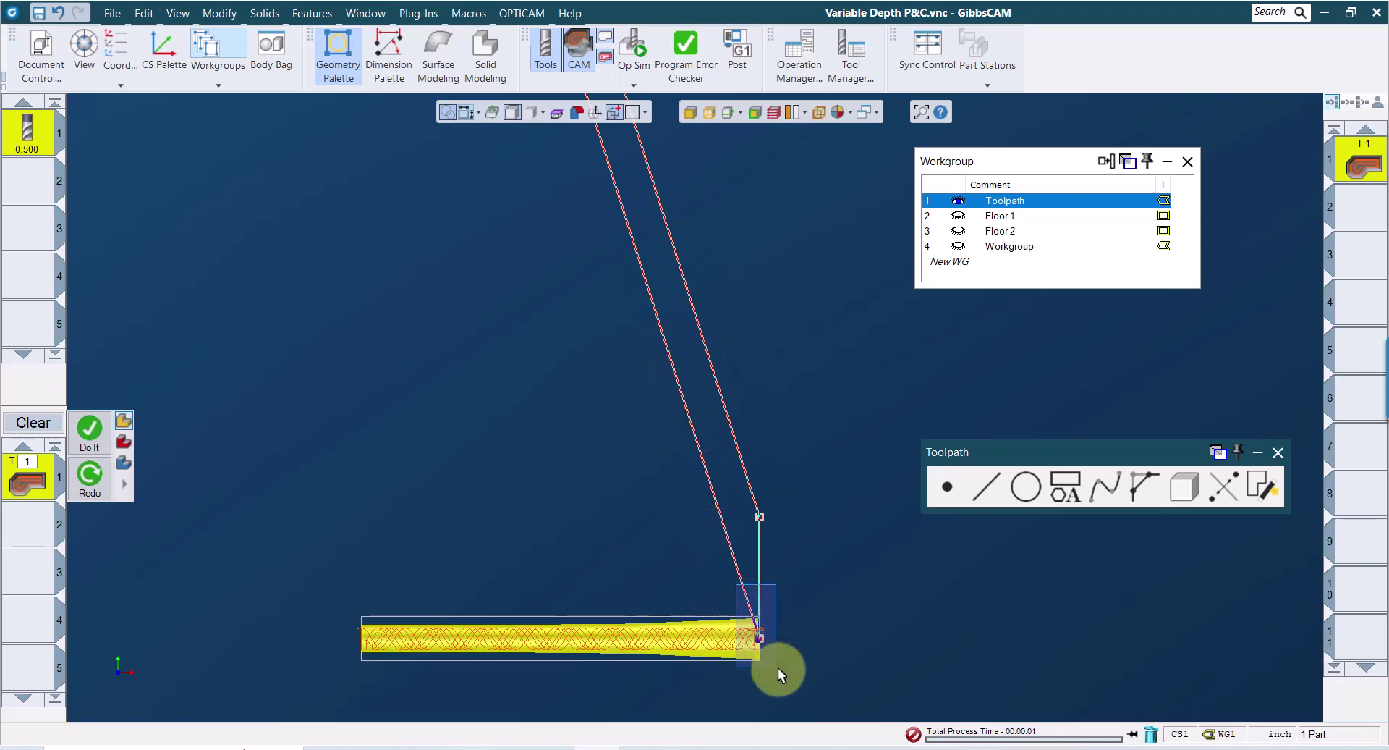
{"action": "scroll", "coordinate": [769, 660], "scroll_direction": "up", "scroll_amount": 5}
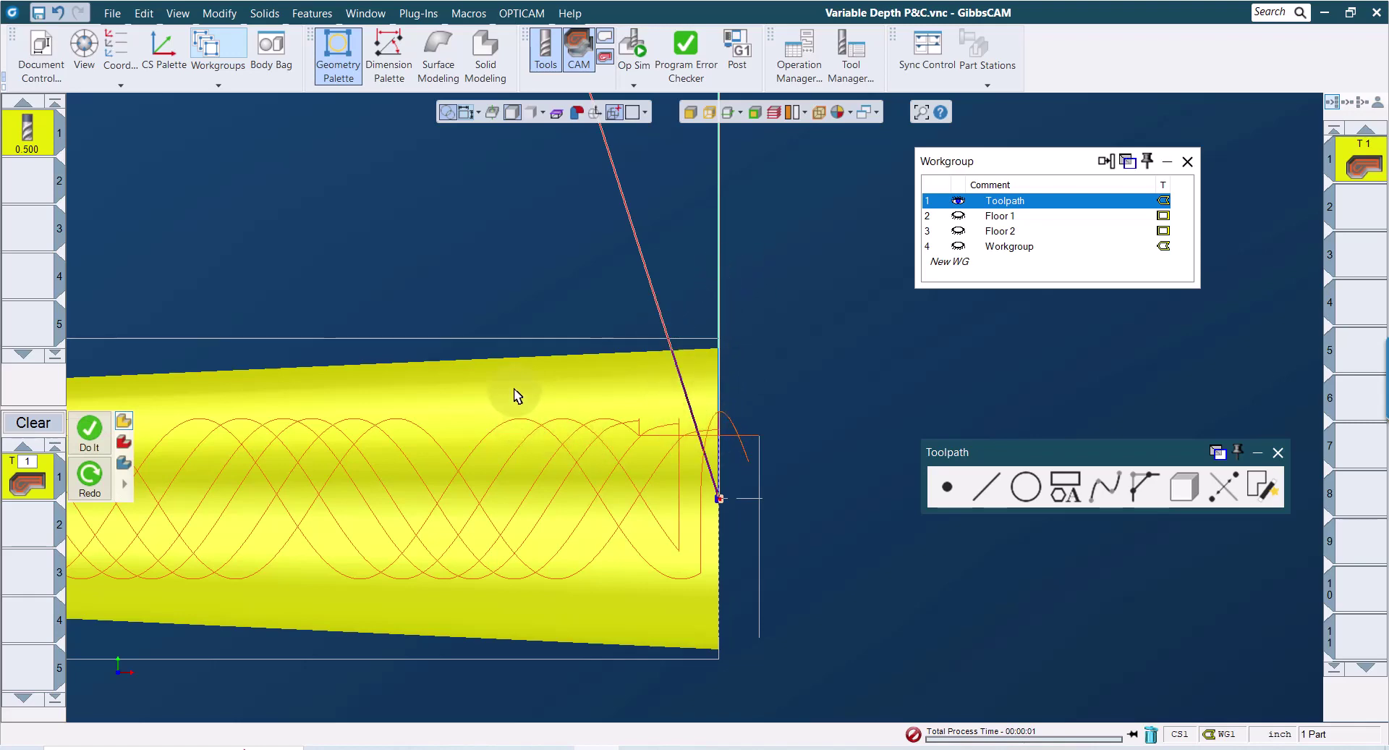
{"action": "key", "text": "ctrl+i"}
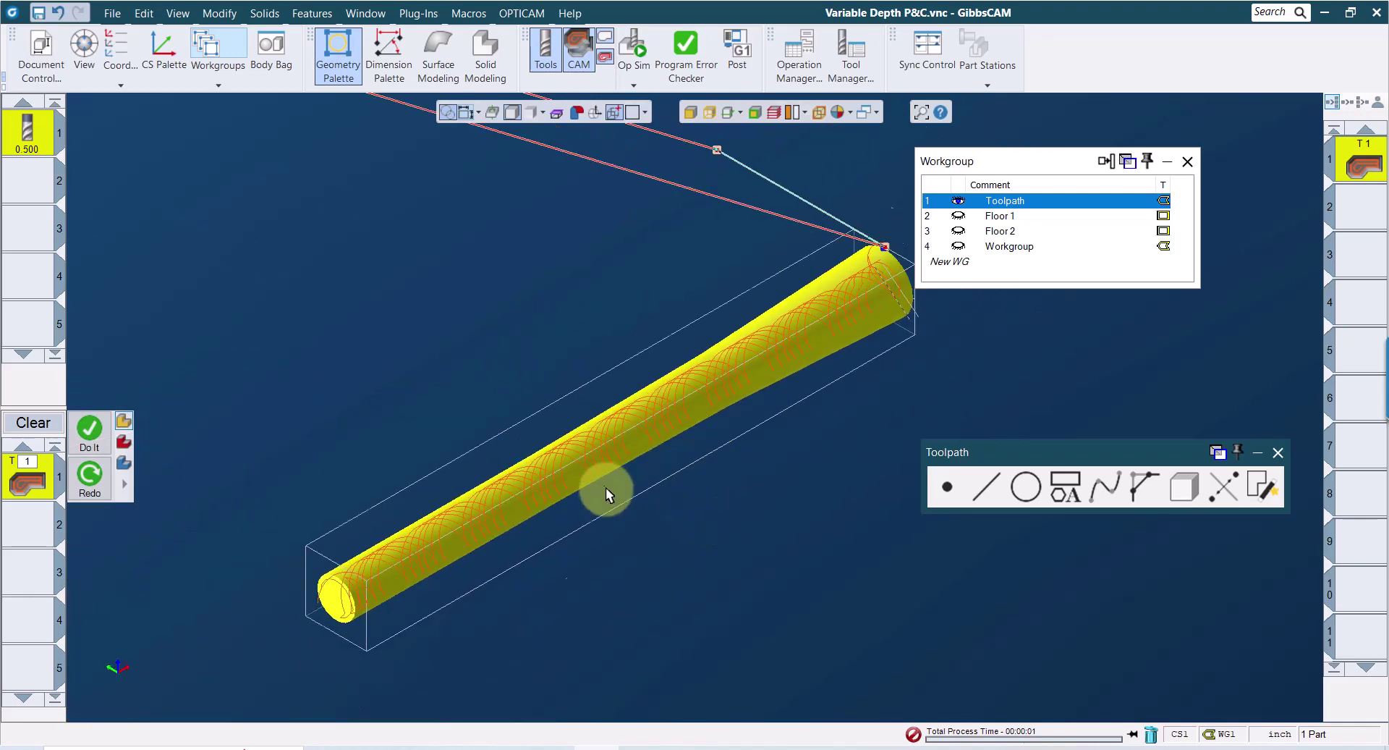
- Return the stored Extrude(7) plate solid from the Body Bag to the part
{"action": "left_click", "coordinate": [270, 49]}
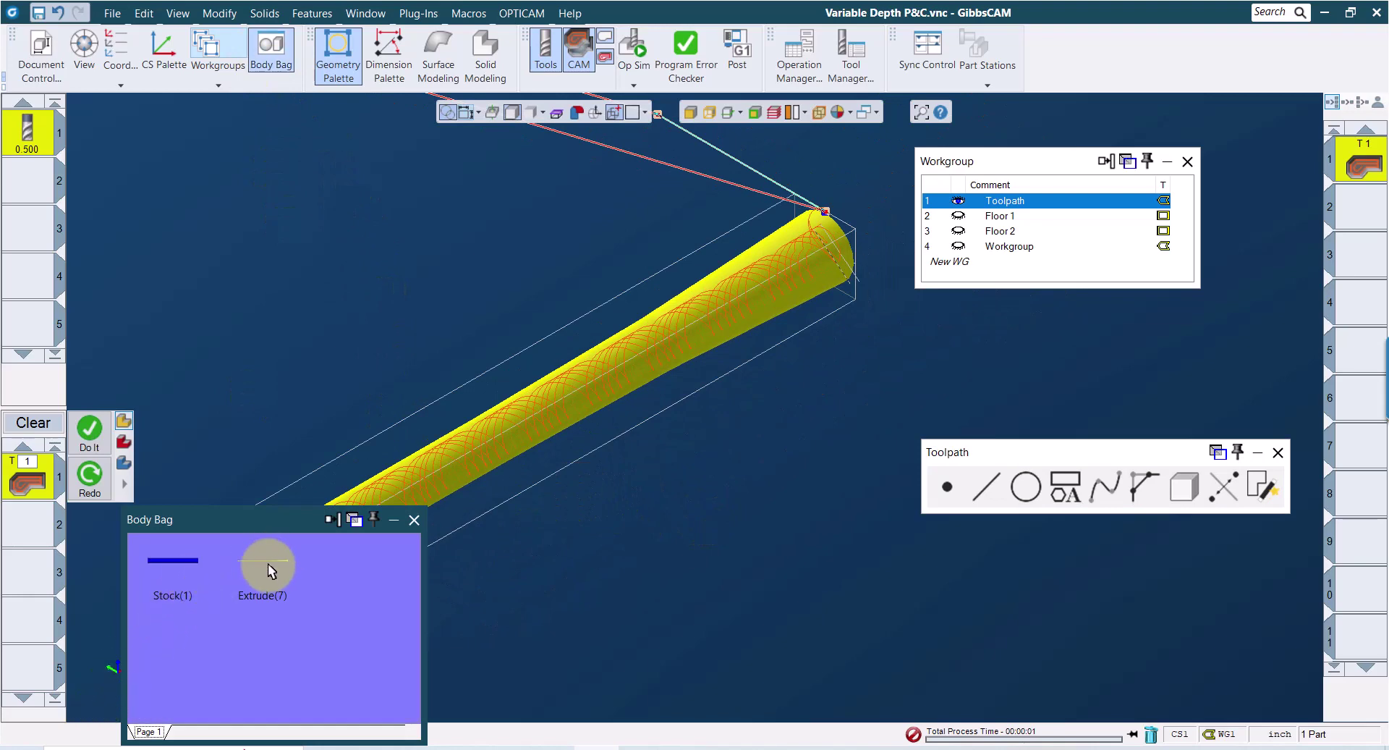
{"action": "double_click", "coordinate": [273, 560]}
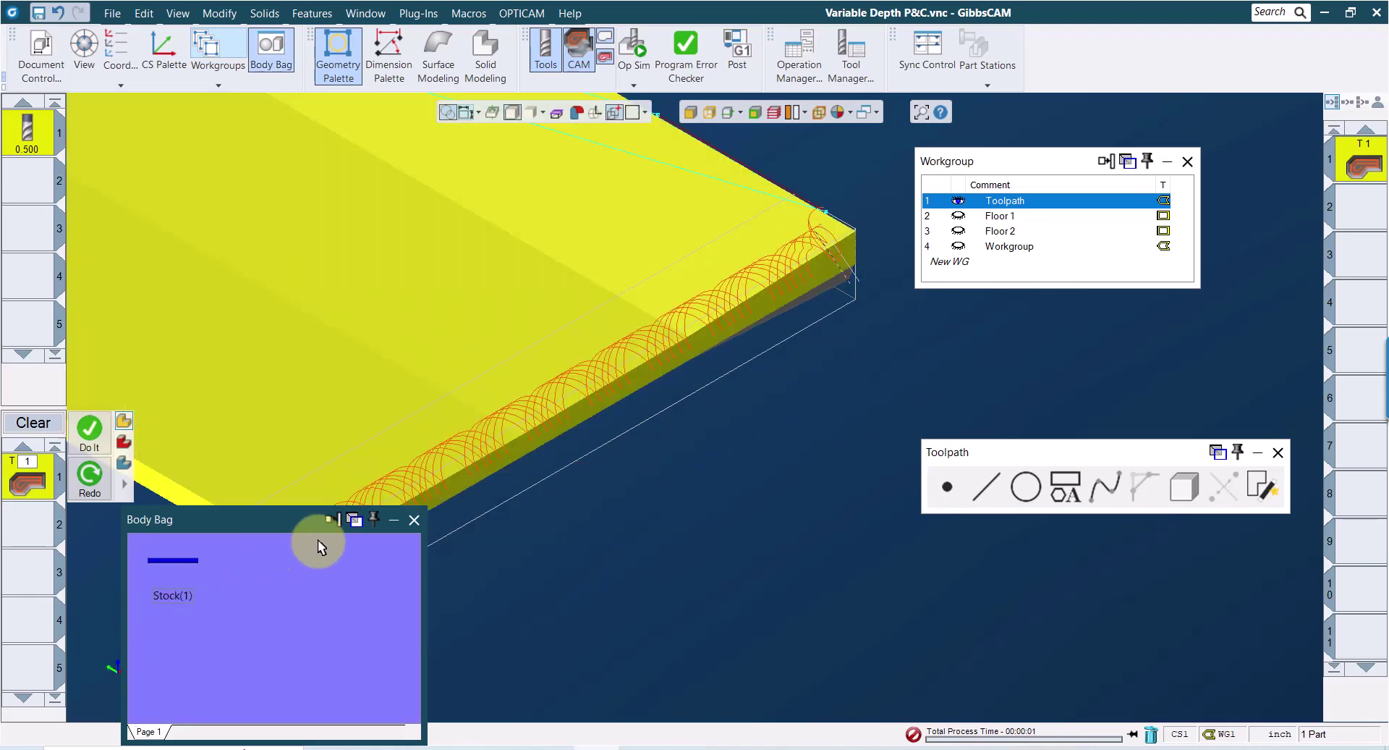
{"action": "left_click", "coordinate": [413, 520]}
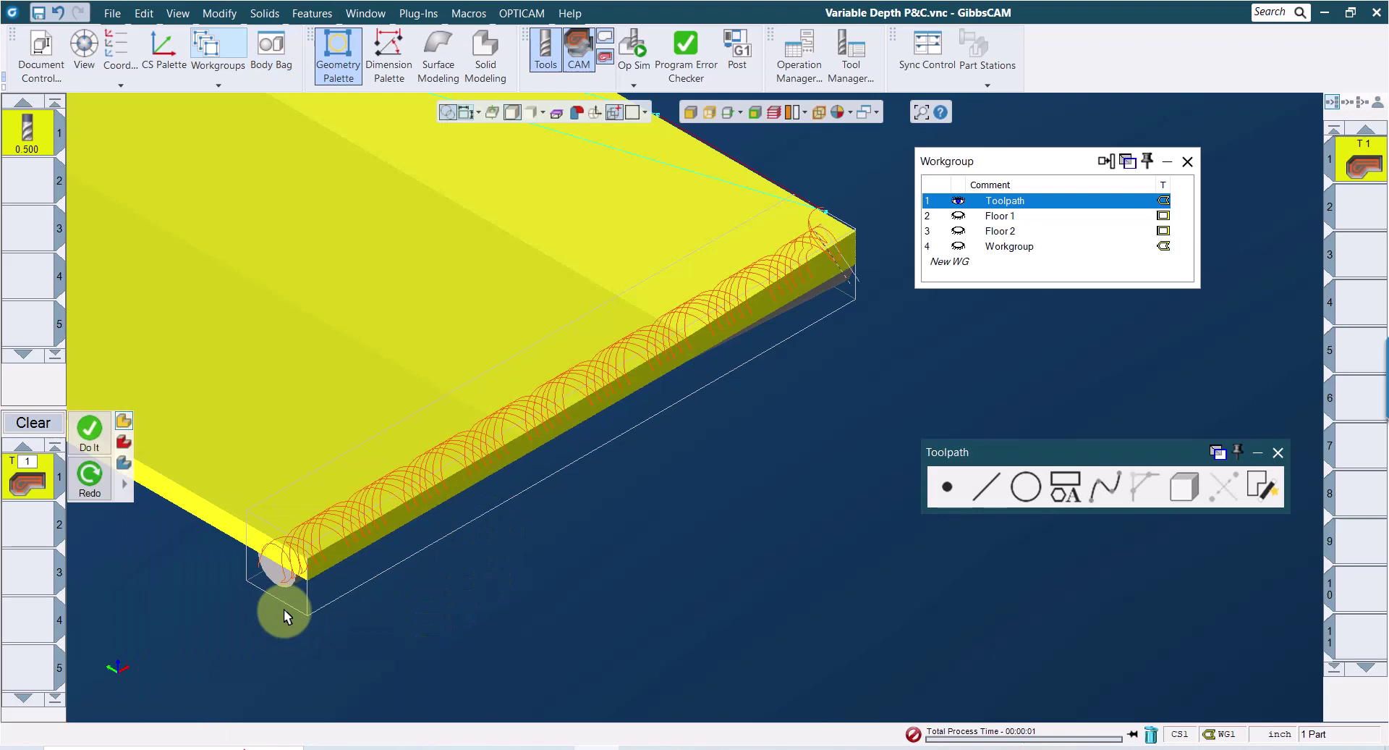
- Inspect the plate from front and top views, picking its upper face, then restore shaded isometric
{"action": "key", "text": "ctrl+2"}
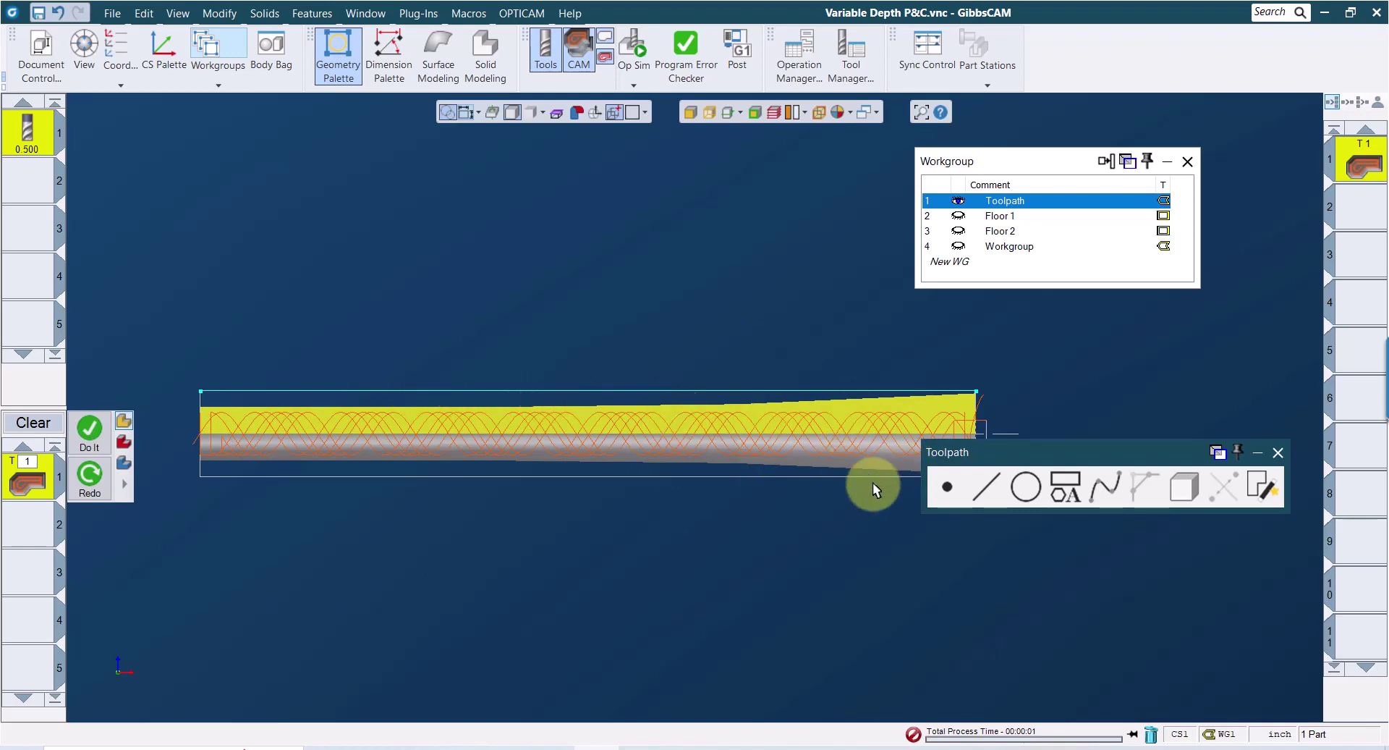
{"action": "middle_click_drag", "start_coordinate": [778, 441], "coordinate": [689, 422]}
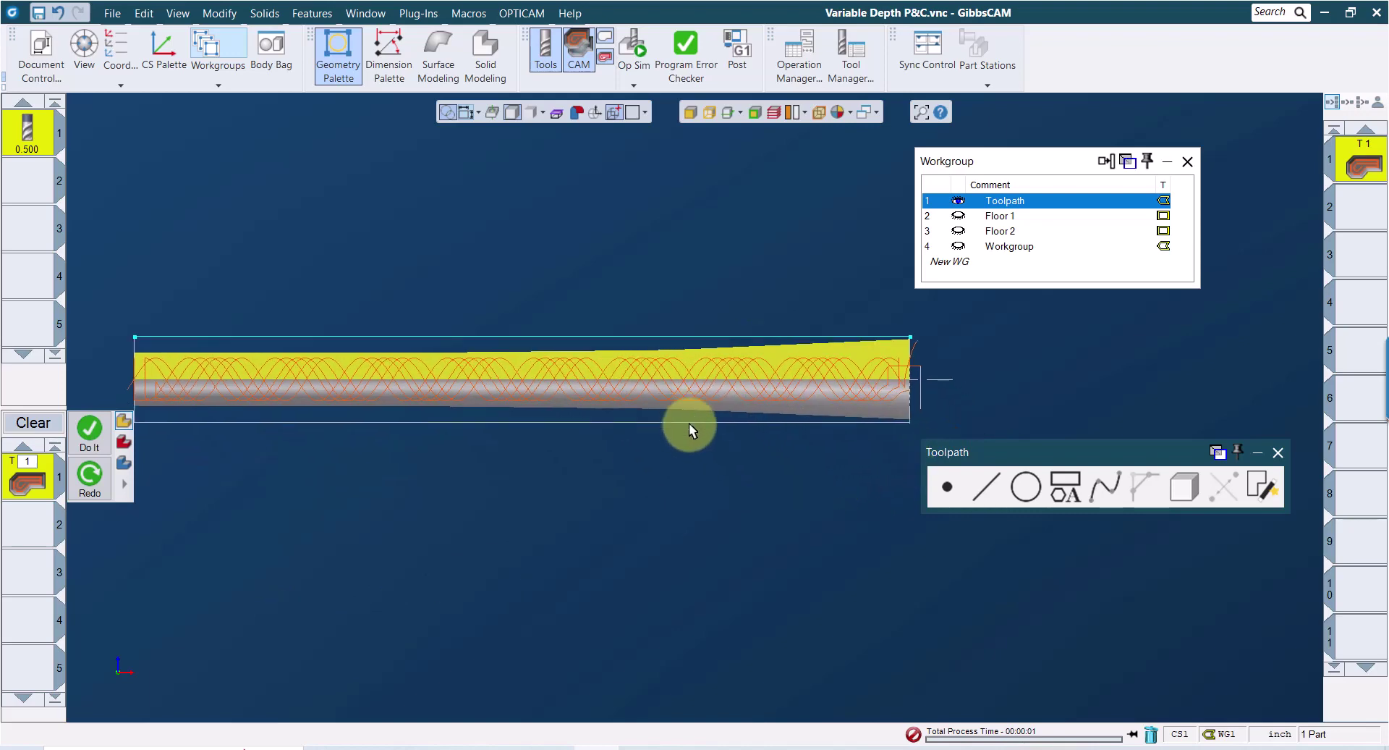
{"action": "left_click", "coordinate": [865, 400]}
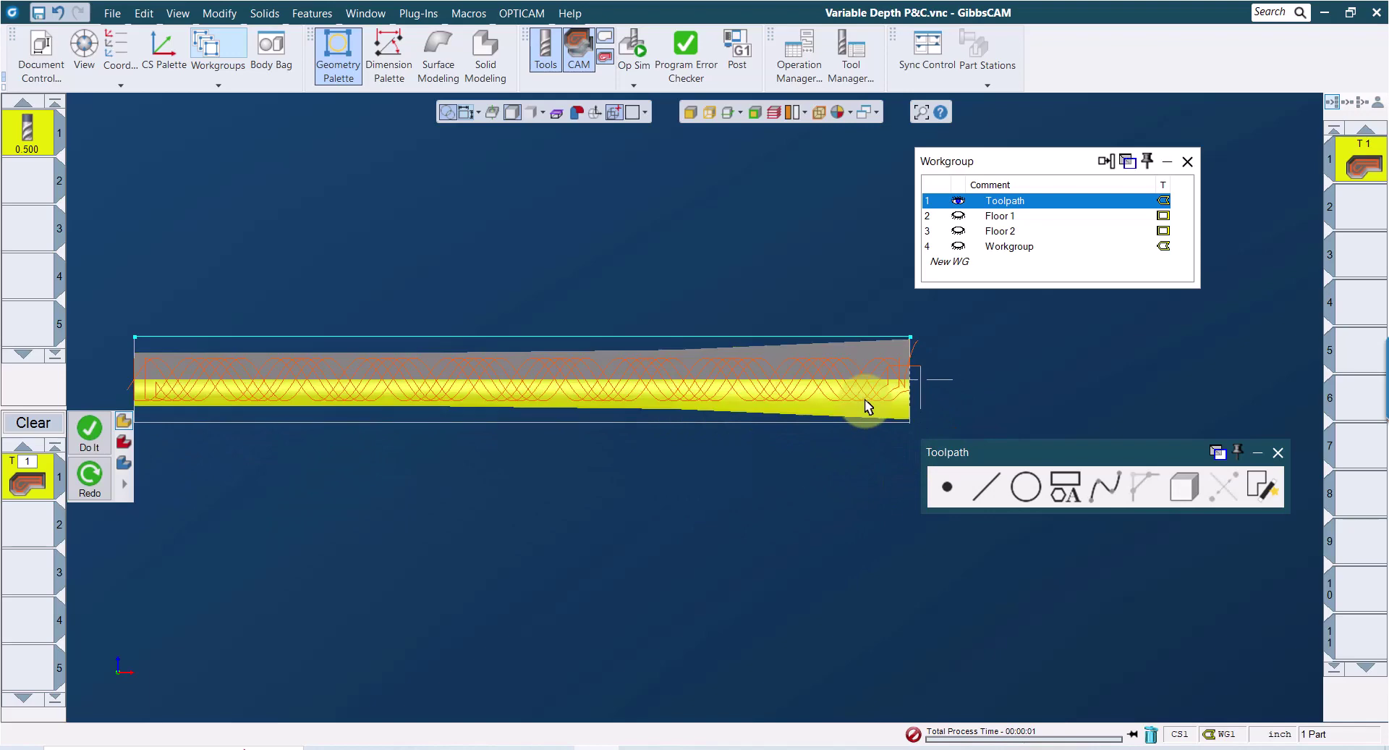
{"action": "left_click", "coordinate": [838, 362]}
{"action": "key", "text": "ctrl+1"}
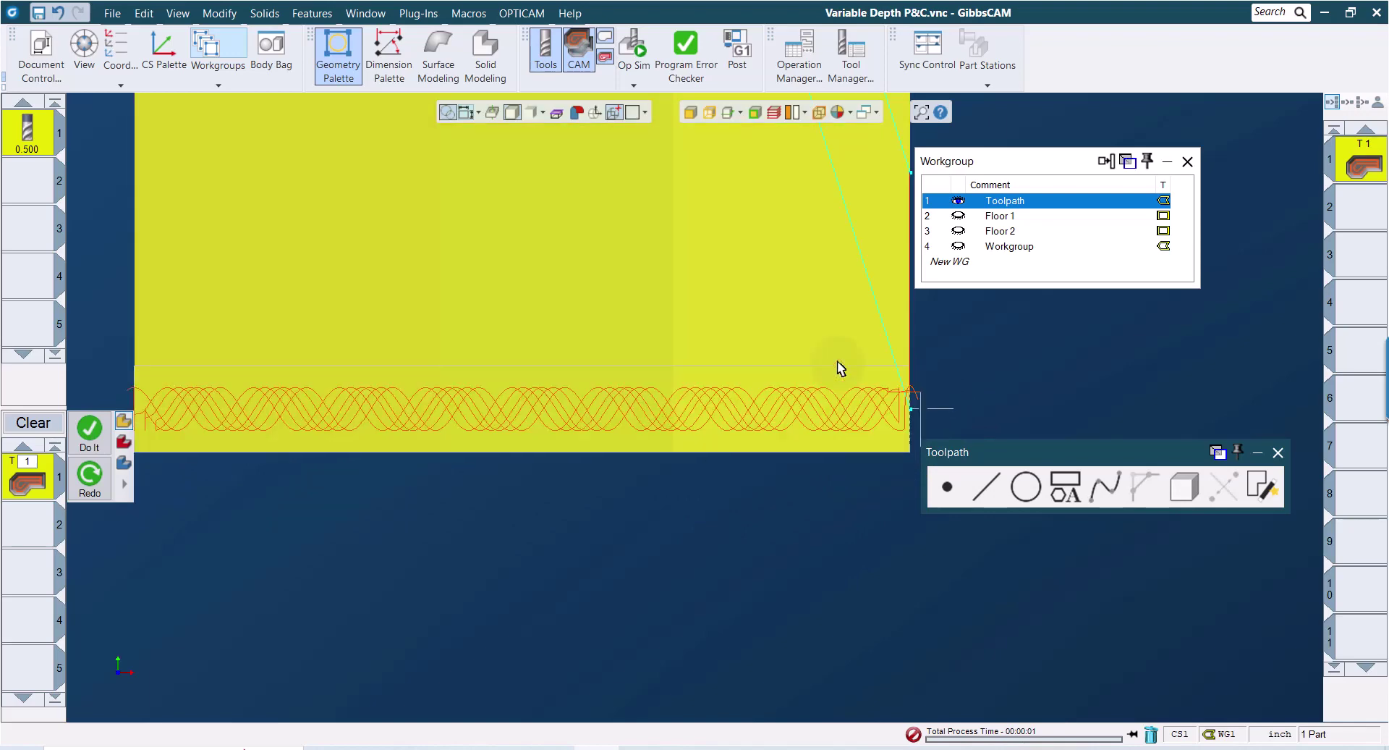
{"action": "middle_click_drag", "start_coordinate": [948, 319], "coordinate": [586, 319]}
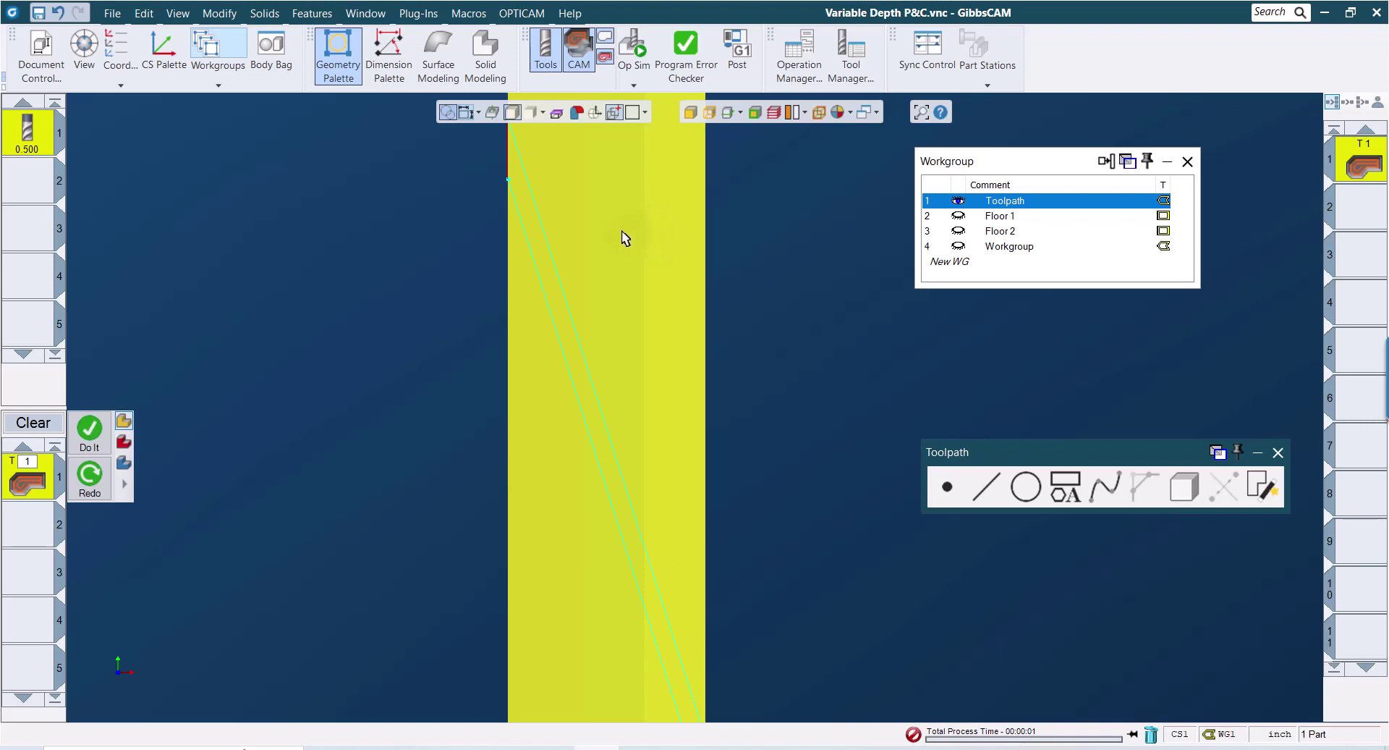
{"action": "left_click", "coordinate": [508, 232]}
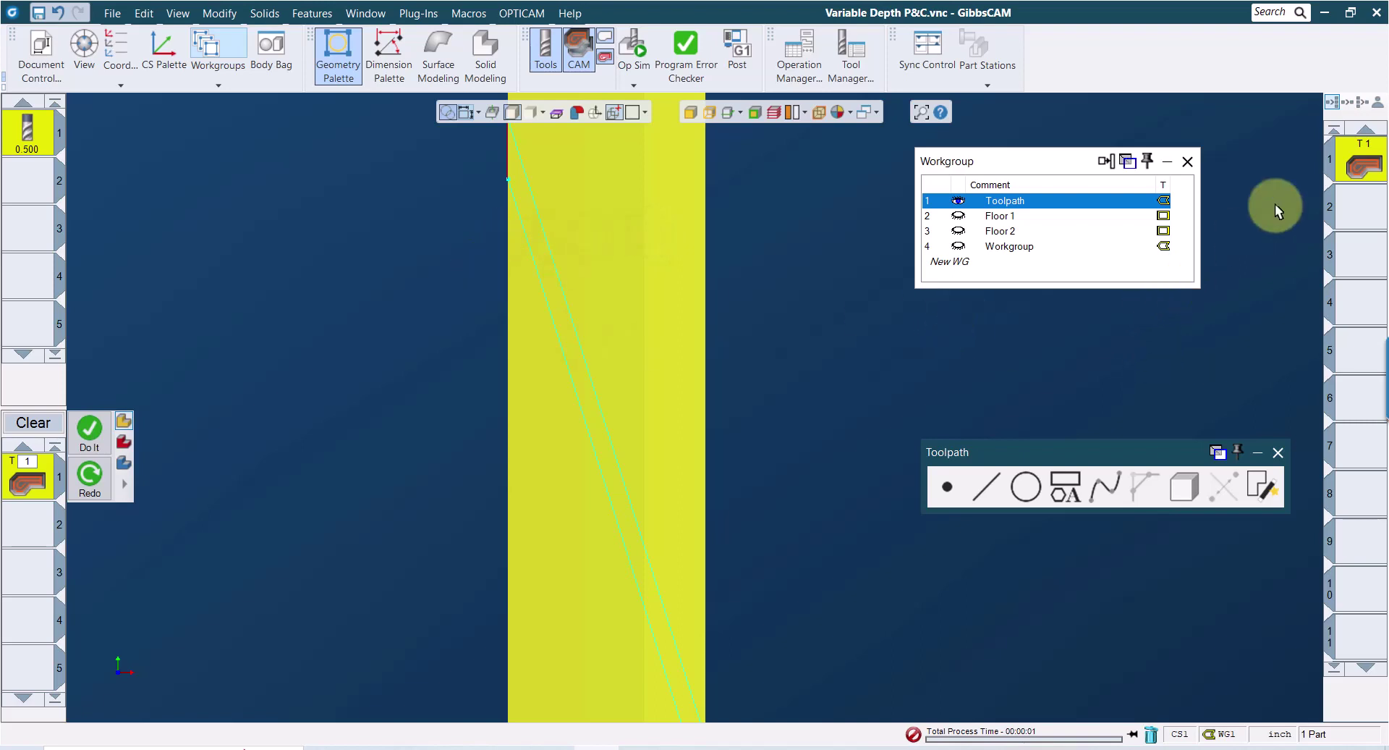
{"action": "left_click", "coordinate": [1365, 160]}
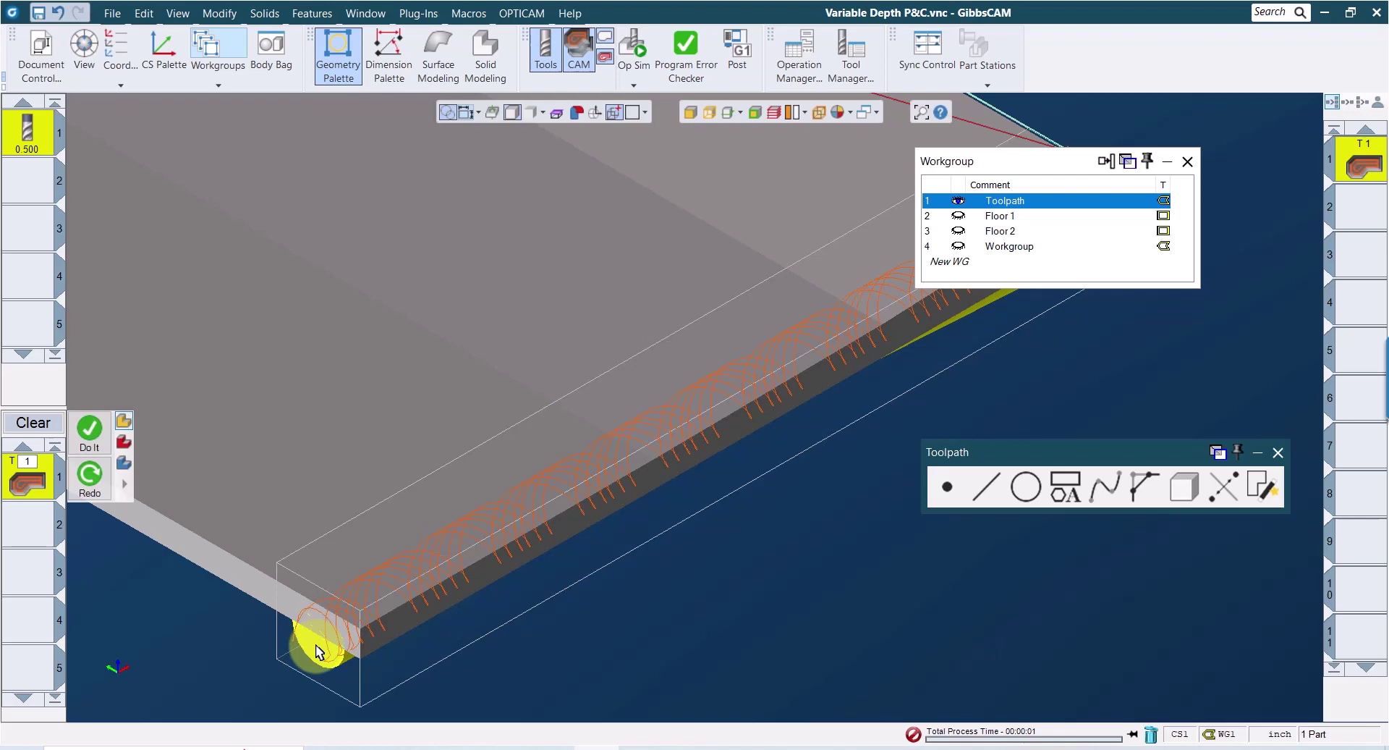
{"action": "key", "text": "ctrl+shift+b"}
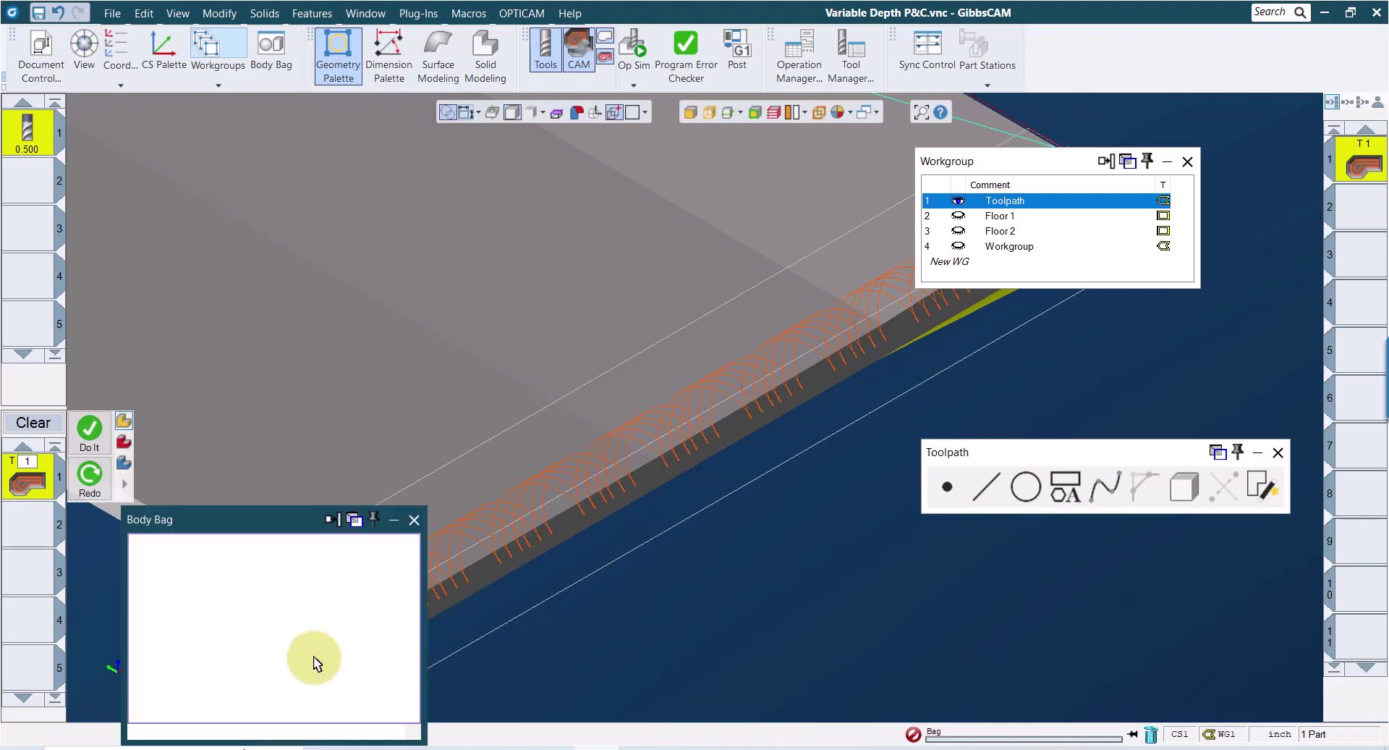
- Select the plate solid and Redo the roughing operation to project its helical loops onto it
{"action": "left_click", "coordinate": [415, 520]}
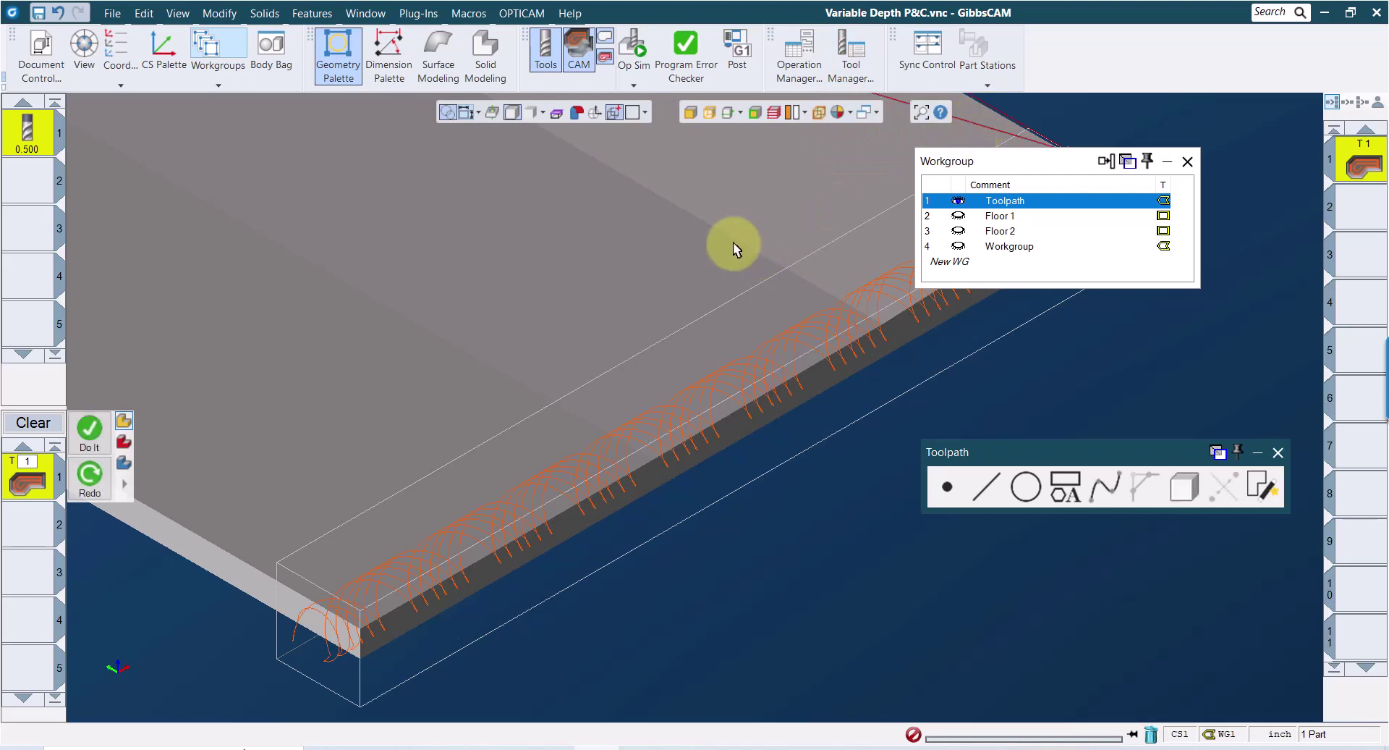
{"action": "left_click", "coordinate": [711, 252]}
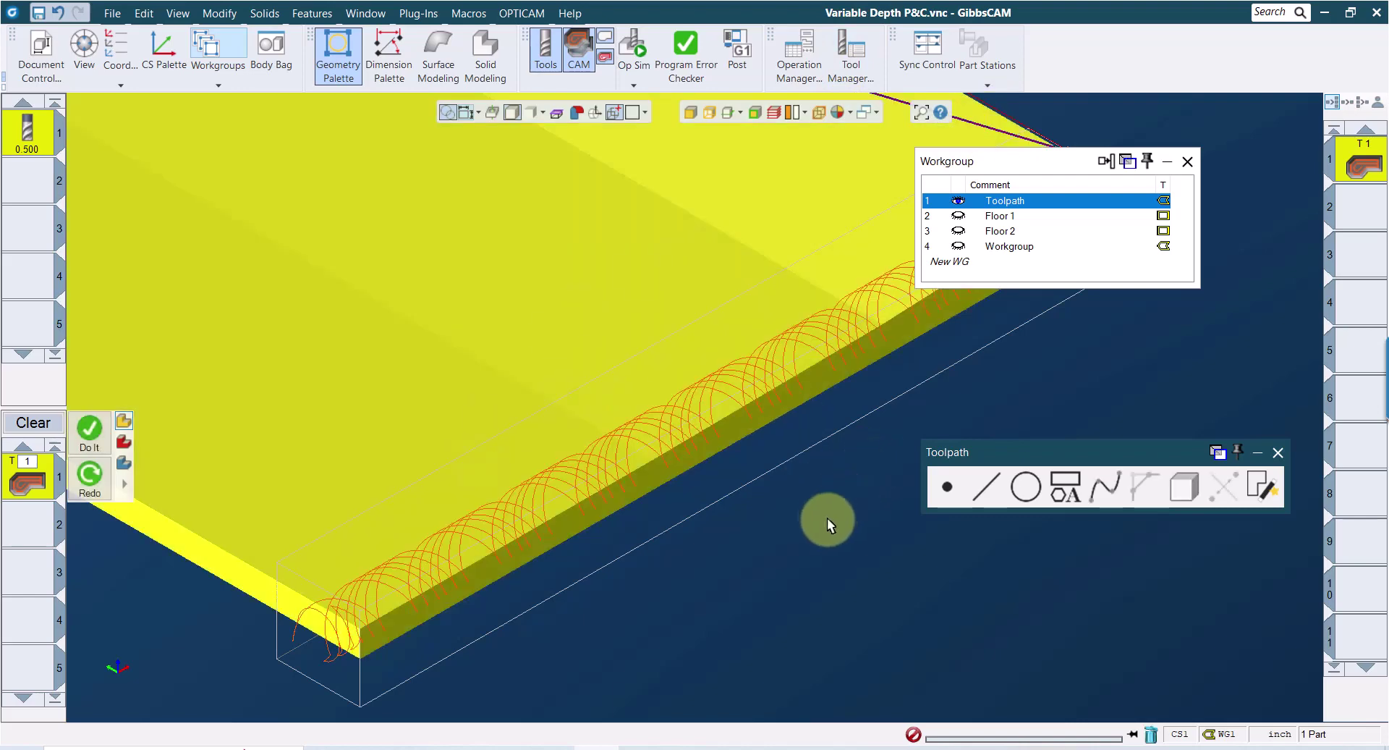
{"action": "right_click", "coordinate": [805, 528]}
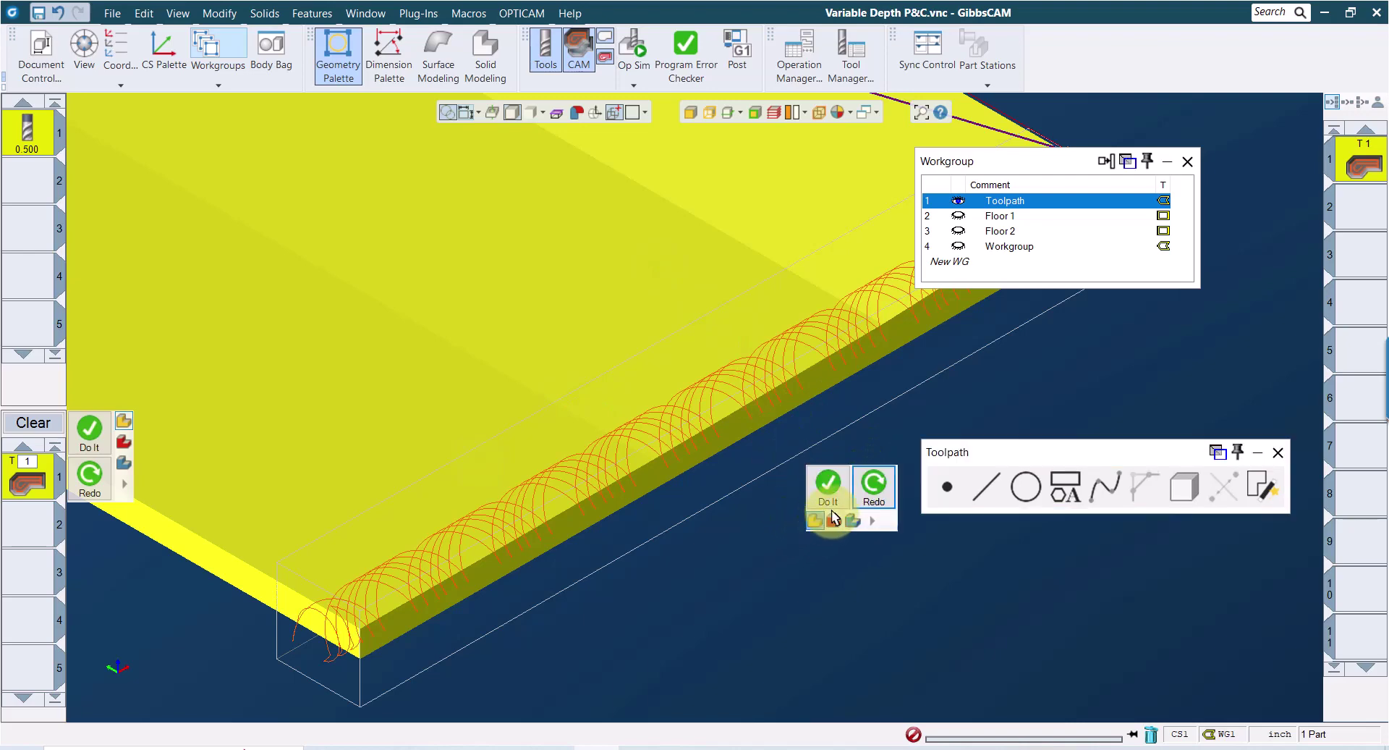
{"action": "left_click", "coordinate": [869, 487]}
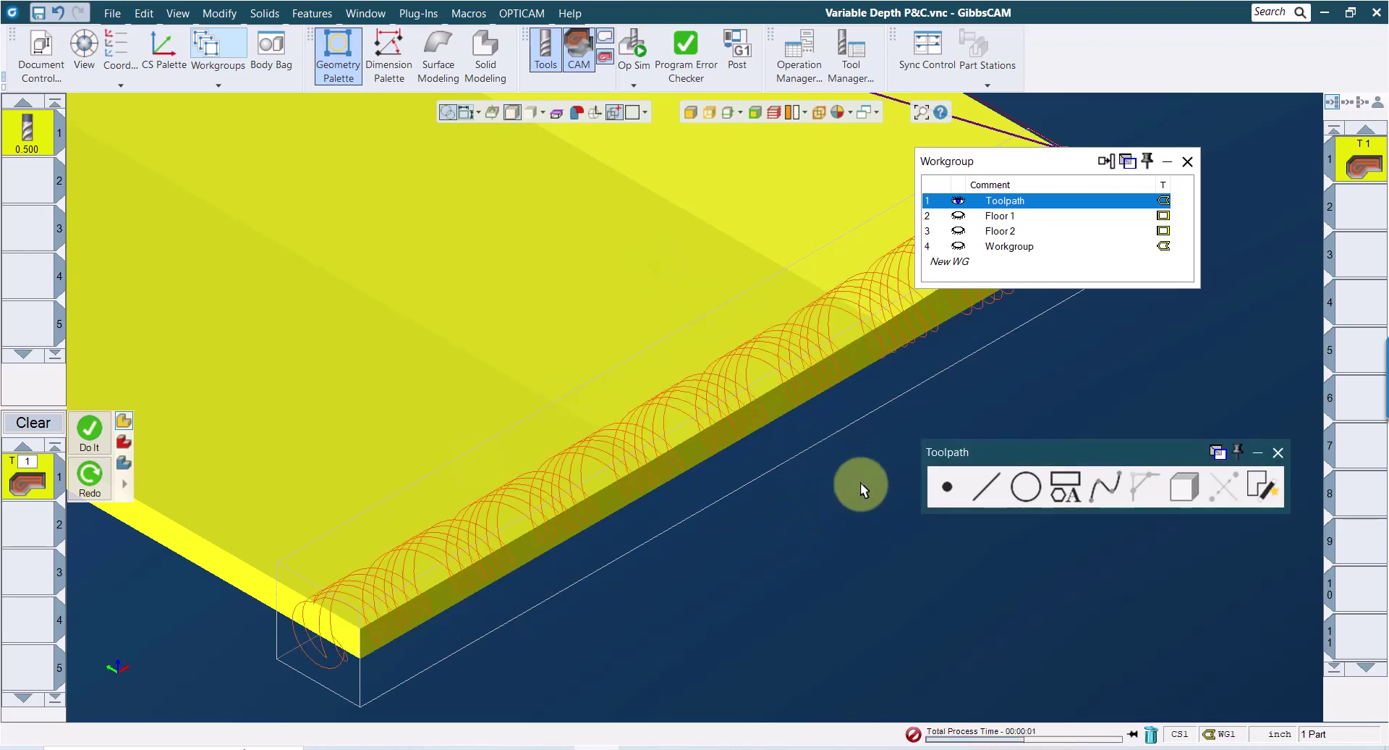
{"action": "key", "text": "ctrl+2"}
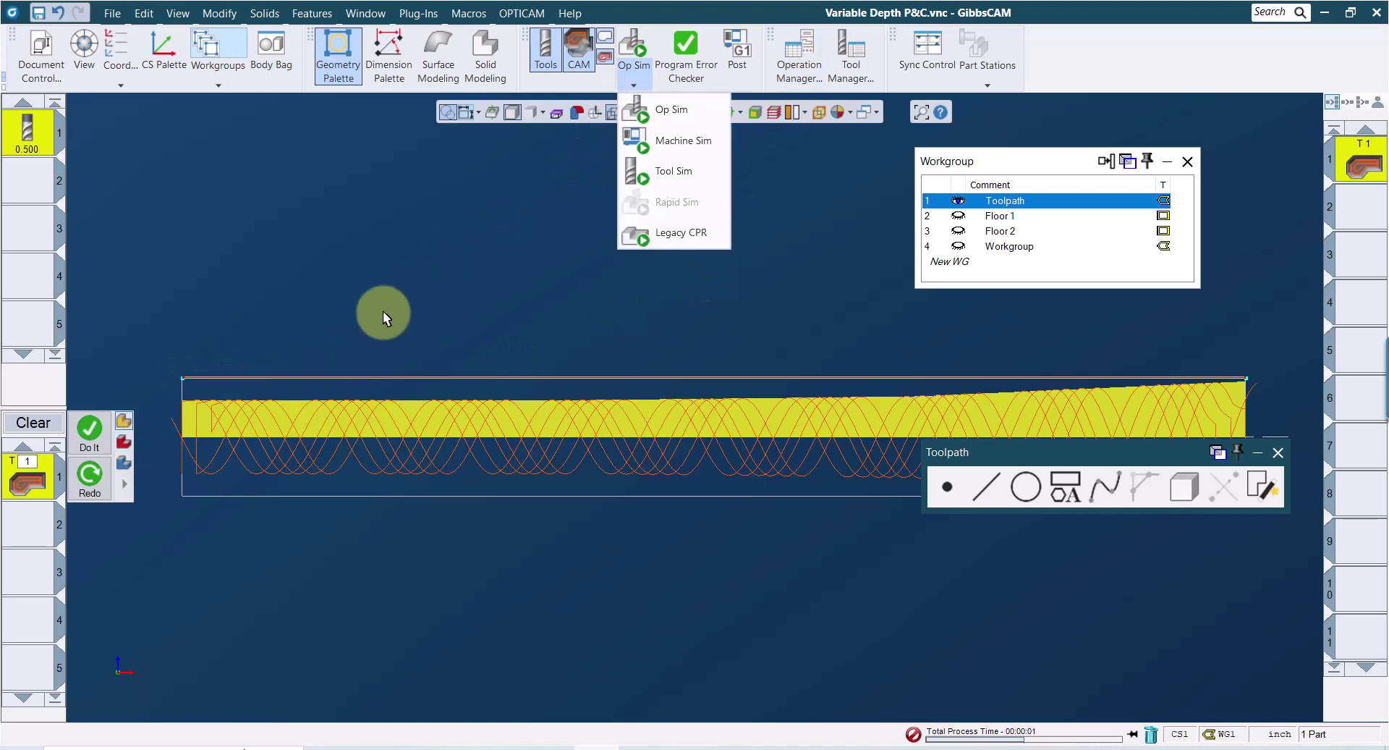
- Run Op Sim Rendering of the roughing operation to cut the helical groove into the stock
{"action": "left_click", "coordinate": [633, 45]}
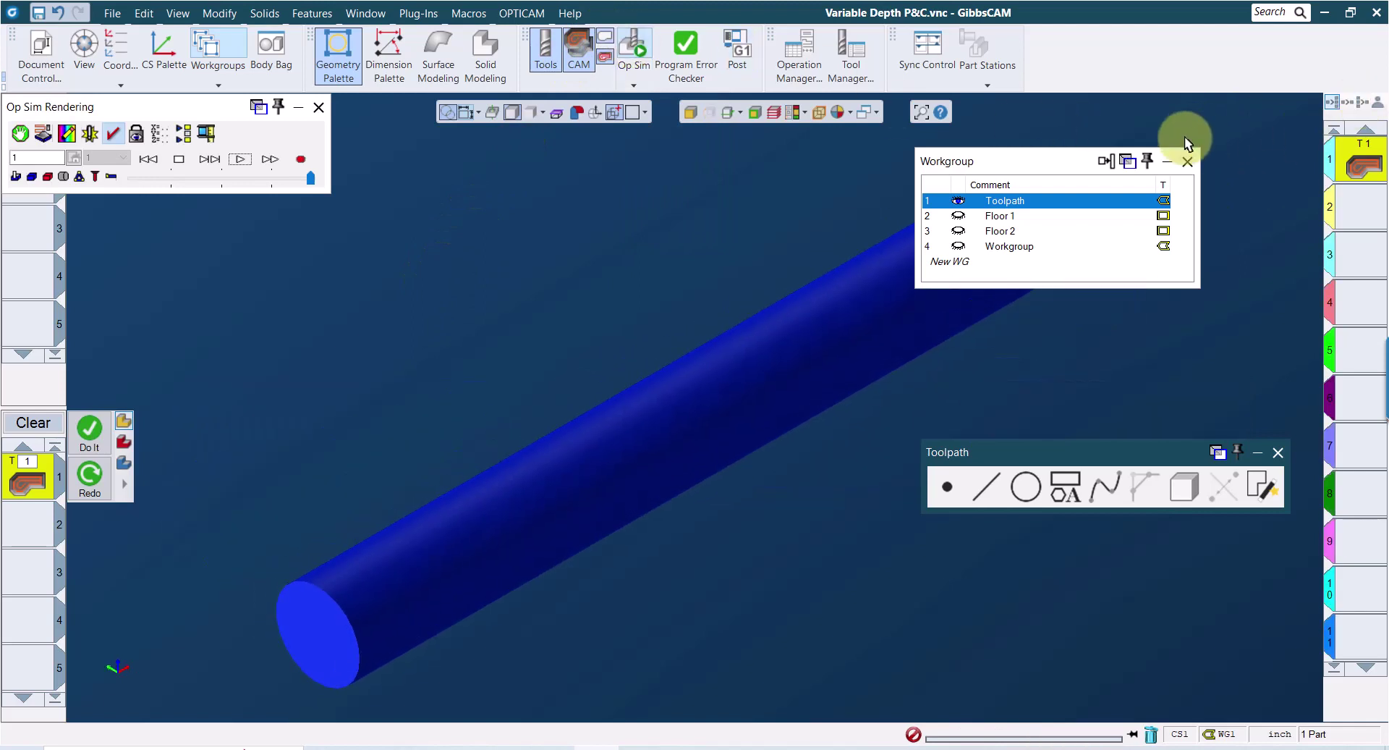
{"action": "left_click", "coordinate": [1188, 160]}
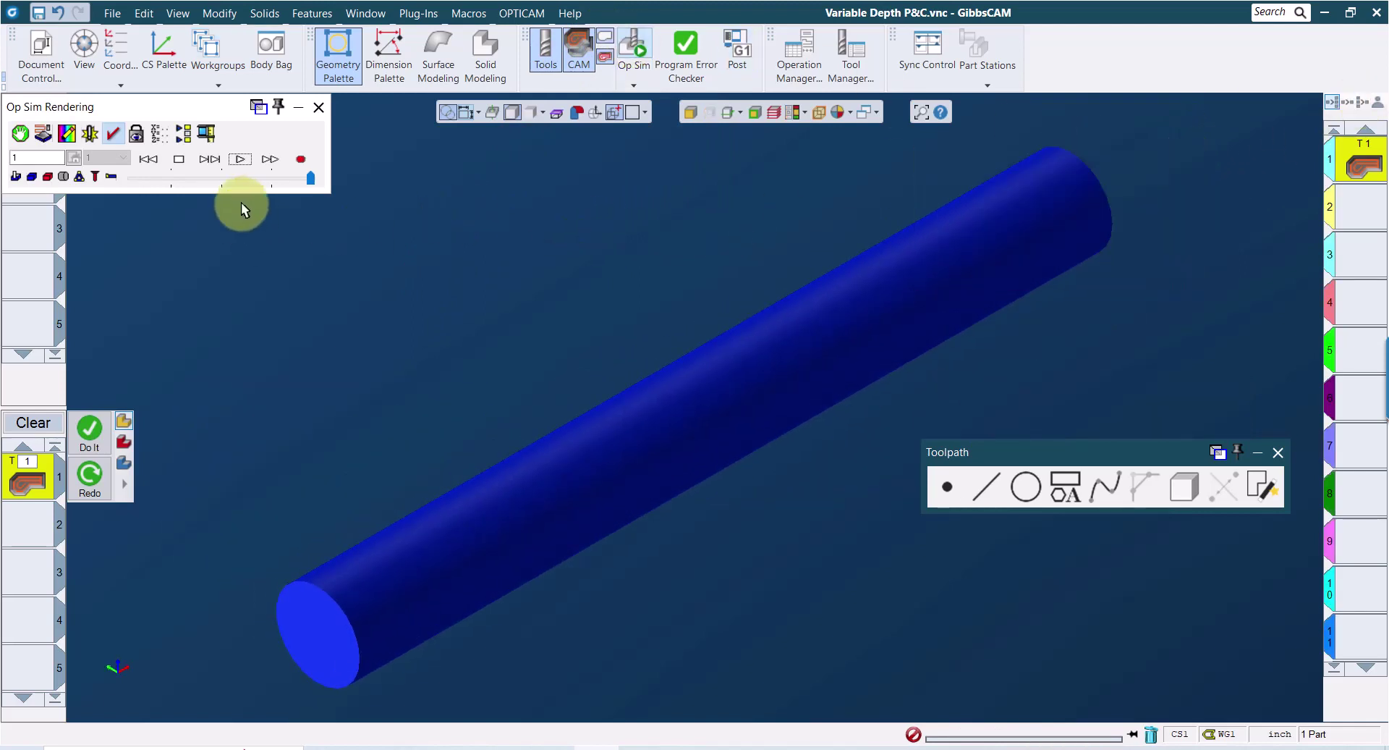
{"action": "left_click", "coordinate": [242, 159]}
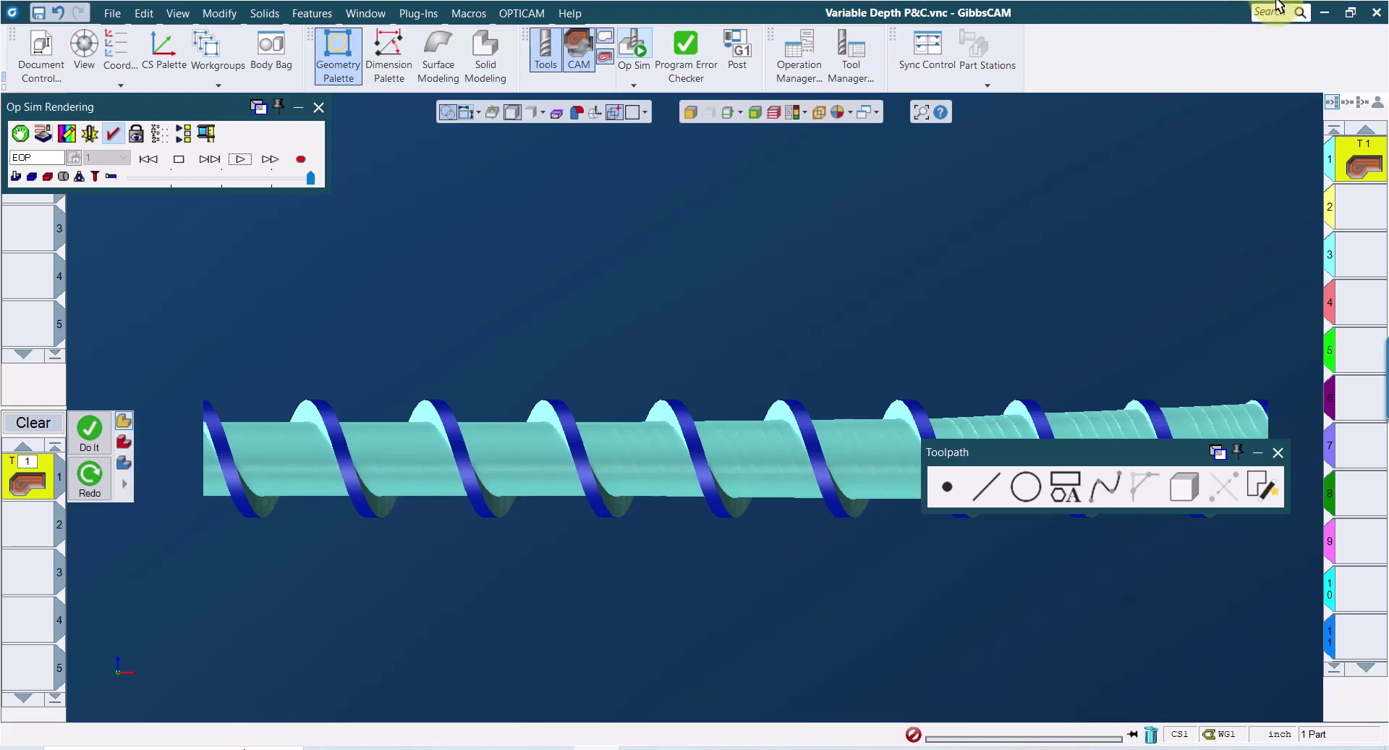
{"action": "middle_click_drag", "start_coordinate": [758, 453], "coordinate": [731, 320]}
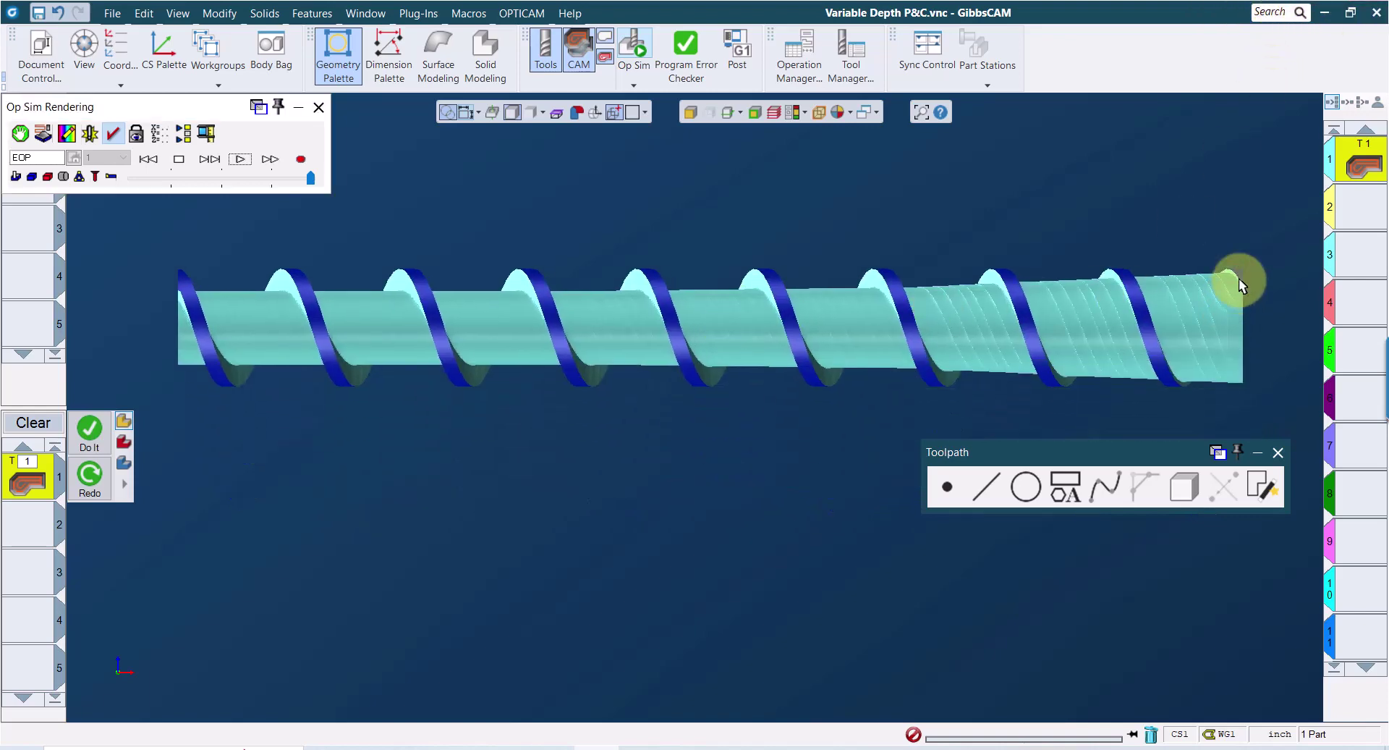